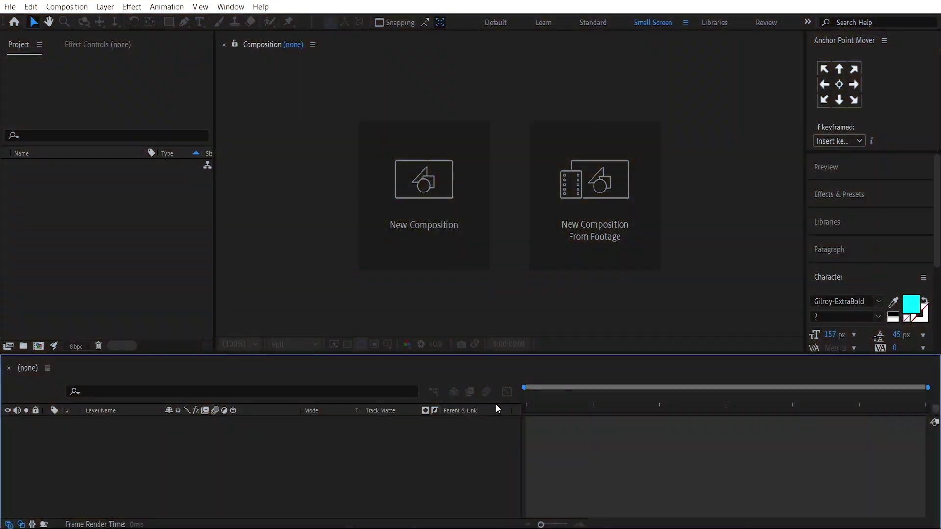
- Create a 1920x1080, 24 fps composition named "main comp" with a black background
{"action": "left_click", "coordinate": [38, 346]}
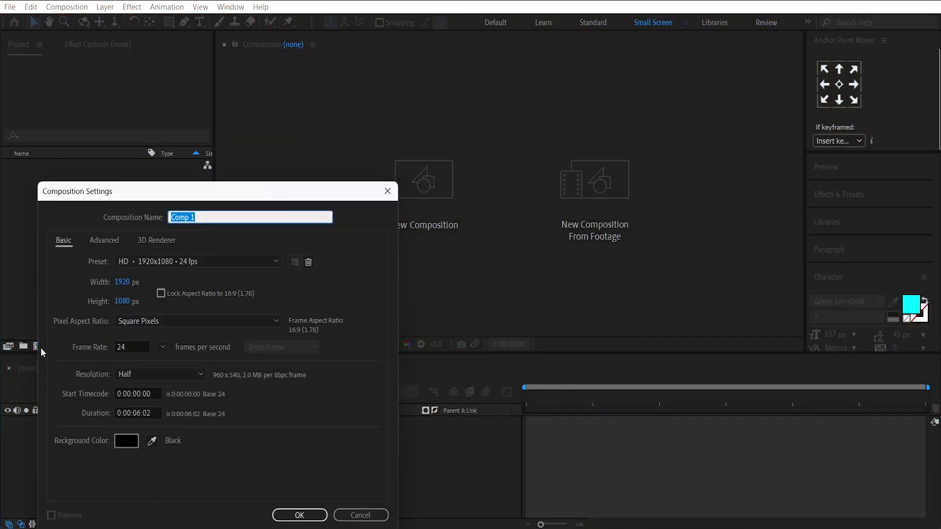
{"action": "type", "text": "main c"}
{"action": "left_click", "coordinate": [291, 510]}
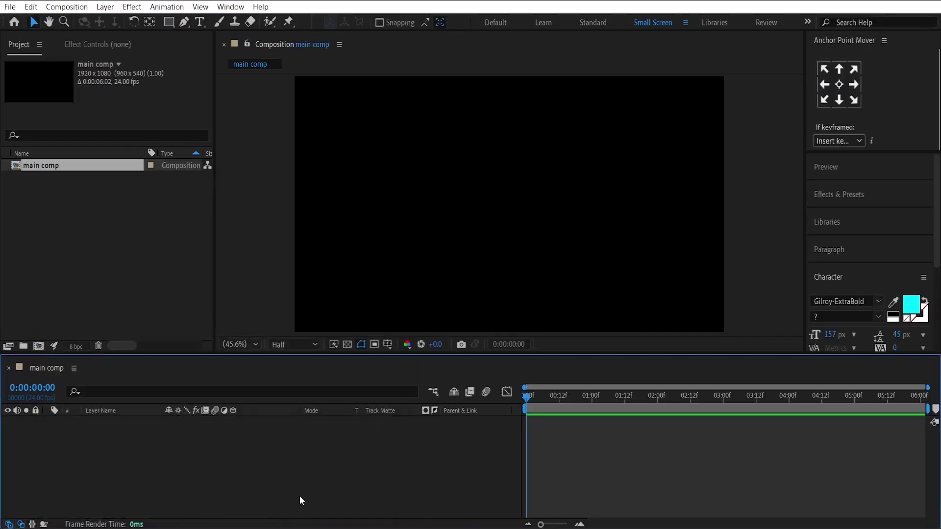
- Draw a small square shape near the middle of the composition with fill colour 0030A7 and a 0 px stroke
{"action": "left_click", "coordinate": [168, 22]}
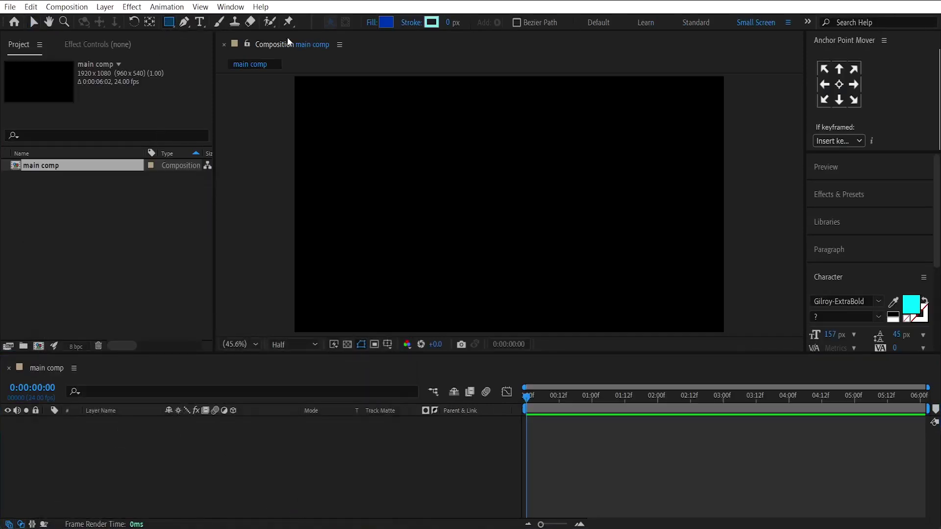
{"action": "left_click", "coordinate": [387, 23]}
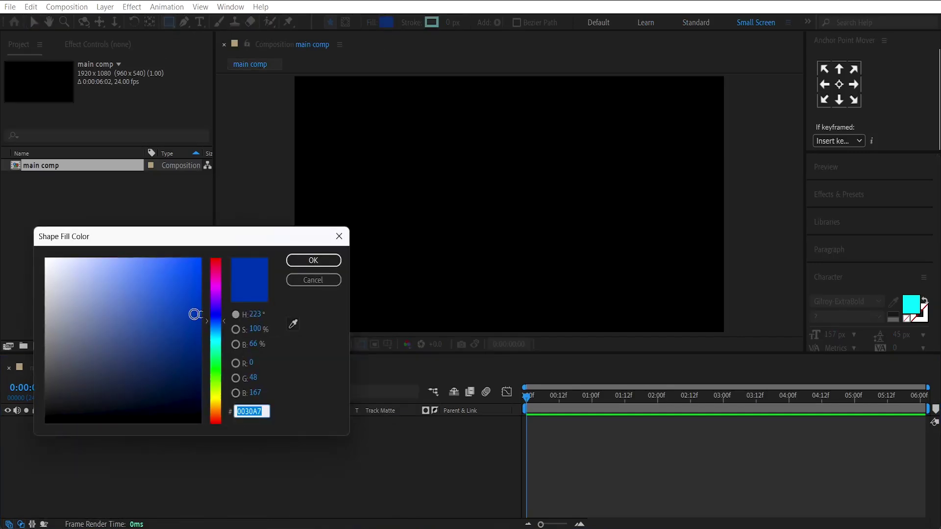
{"action": "left_click_drag", "start_coordinate": [199, 316], "coordinate": [206, 314]}
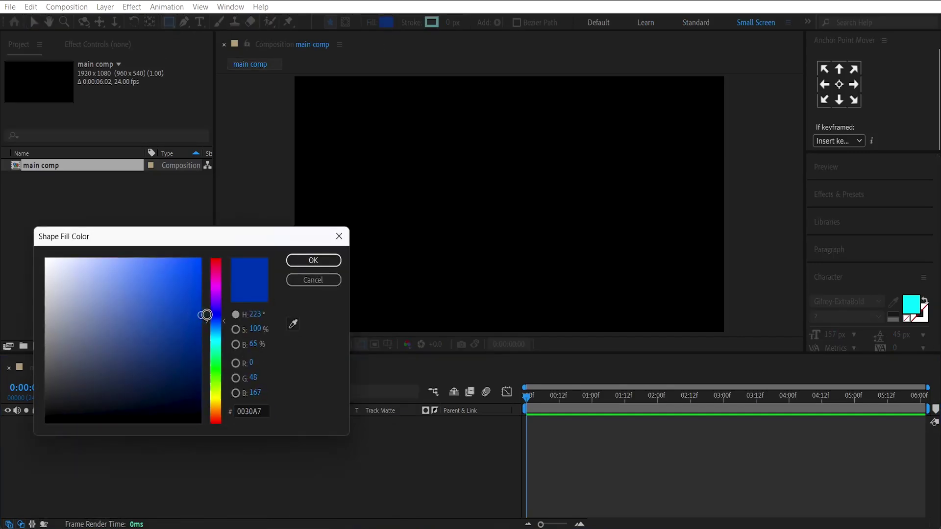
{"action": "left_click", "coordinate": [315, 261]}
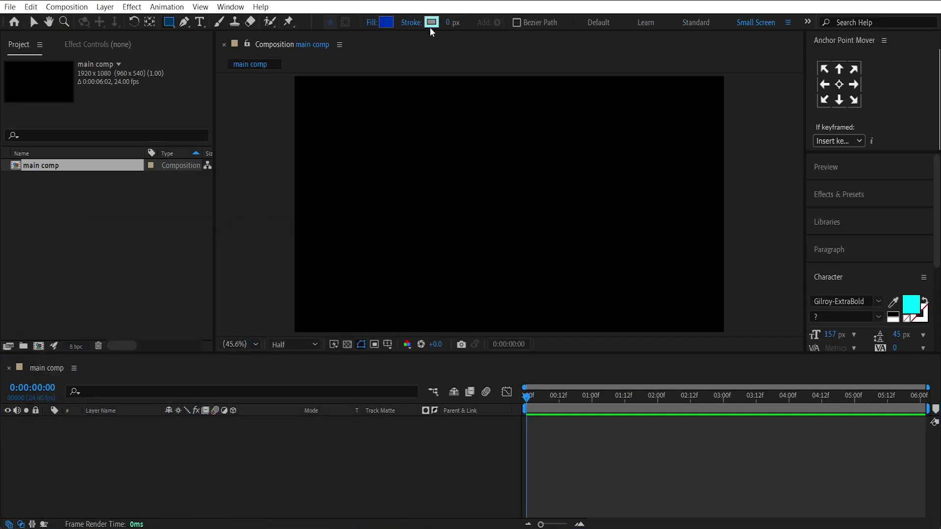
{"action": "left_click", "coordinate": [475, 191]}
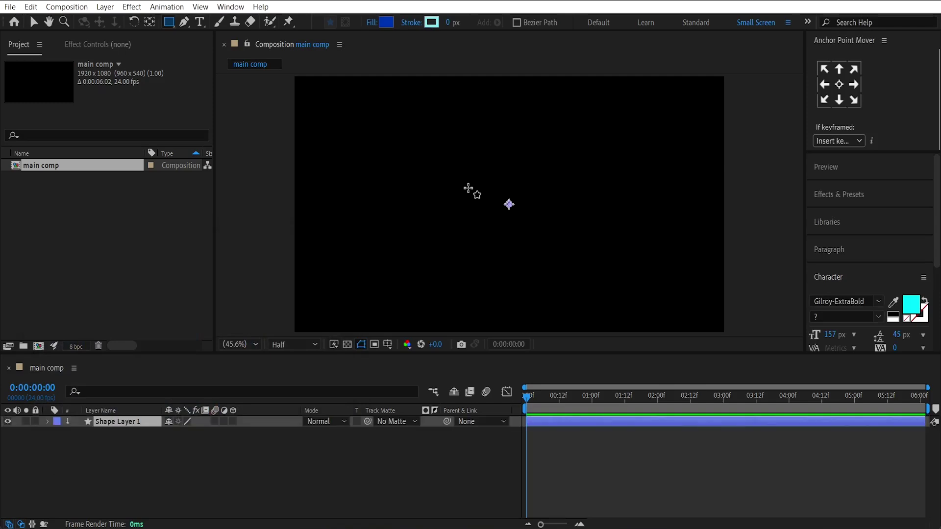
{"action": "left_click_drag", "start_coordinate": [475, 190], "coordinate": [508, 204]}
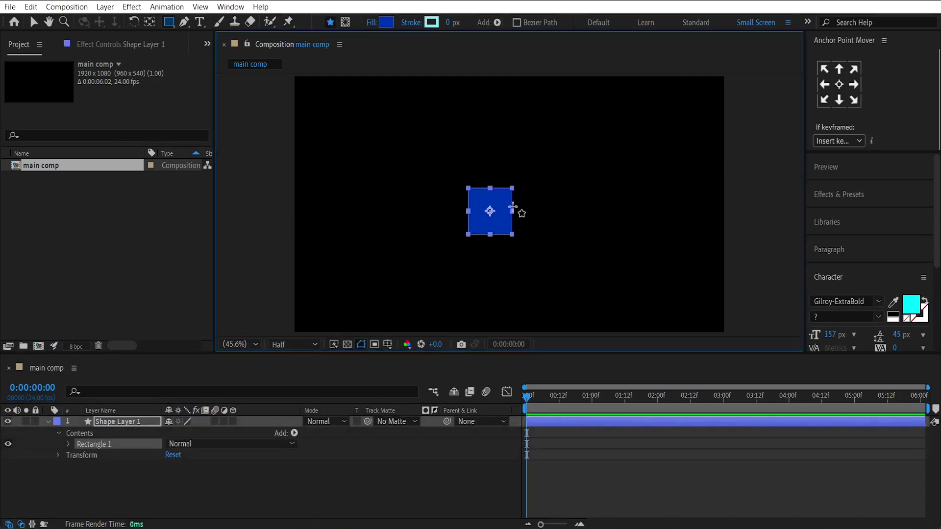
- Centre the square's anchor point and align the square horizontally and vertically to the composition's centre
{"action": "left_click", "coordinate": [839, 84]}
{"action": "left_click", "coordinate": [837, 278]}
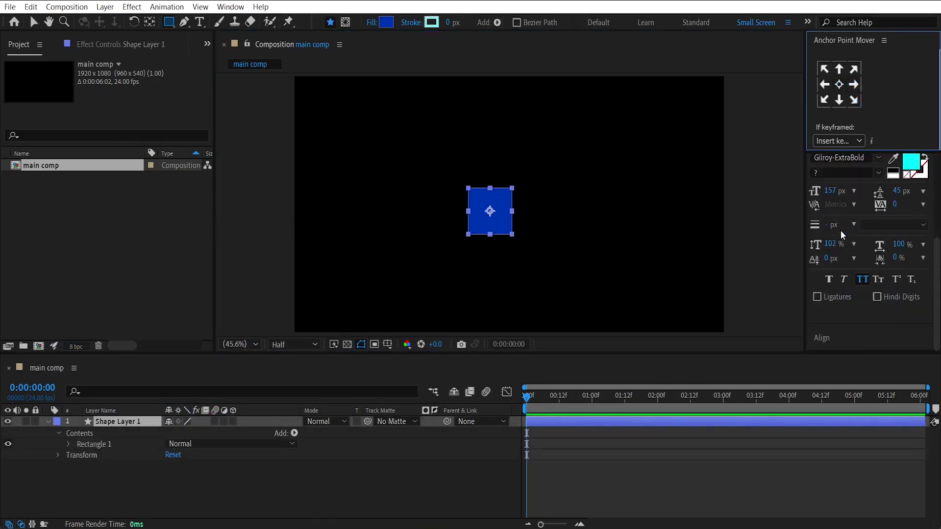
{"action": "left_click", "coordinate": [830, 337]}
{"action": "left_click", "coordinate": [839, 341]}
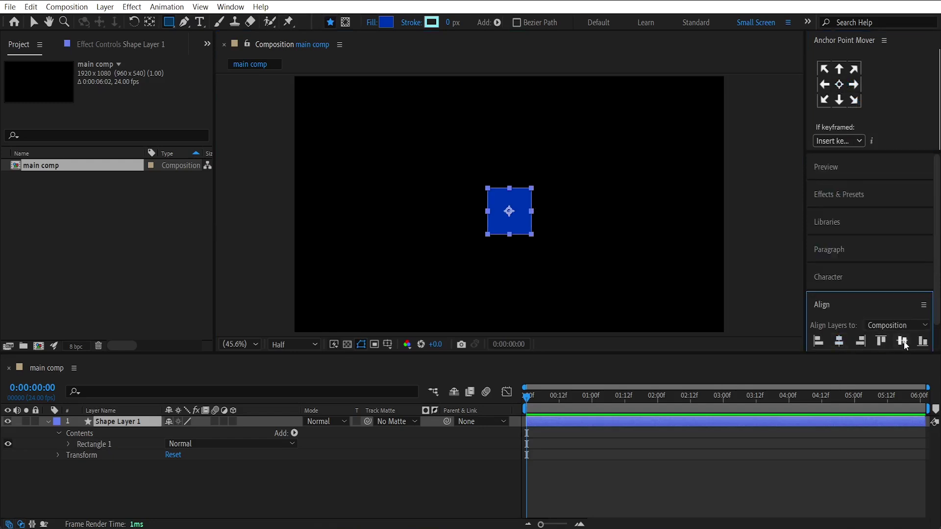
{"action": "left_click", "coordinate": [902, 341]}
- Add Scale and Rotation keyframes to the square at 0:00:00:23 and 0:00:00:12
{"action": "left_click_drag", "start_coordinate": [596, 395], "coordinate": [591, 410]}
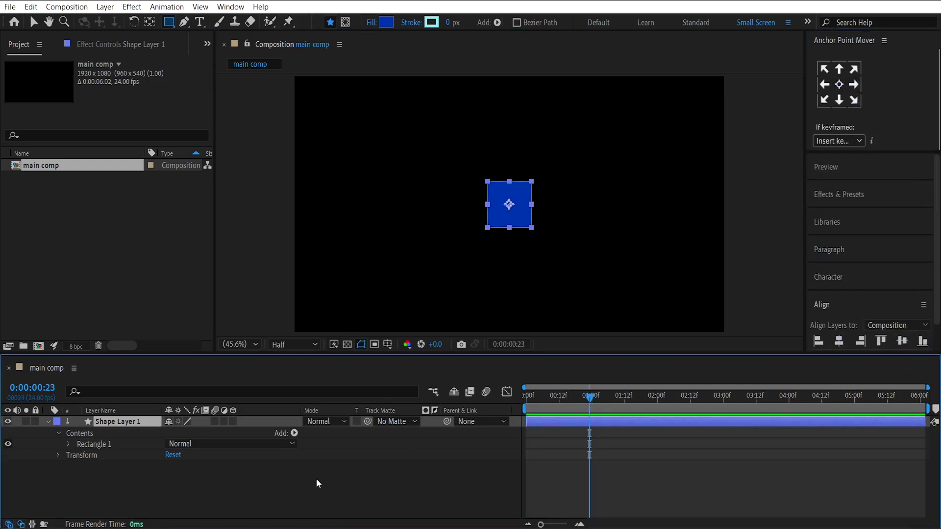
{"action": "key", "text": "s"}
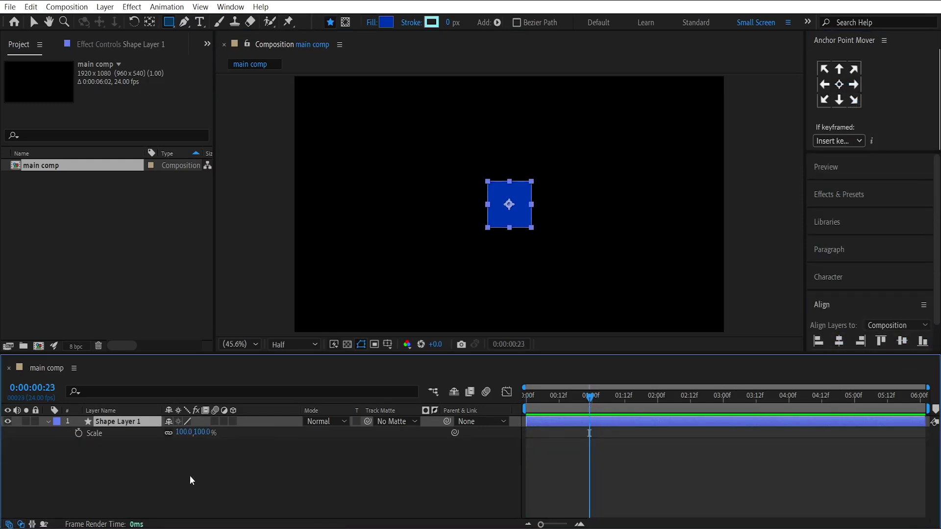
{"action": "key", "text": "shift+r"}
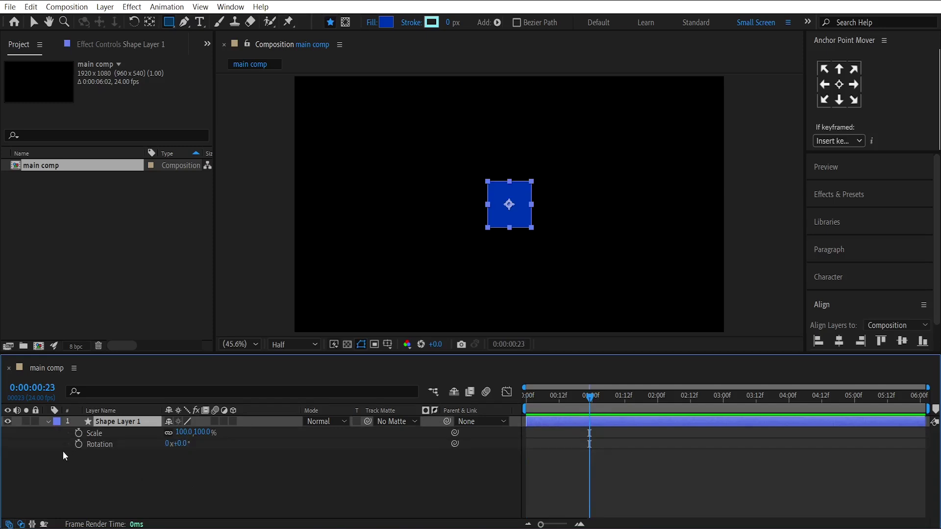
{"action": "left_click", "coordinate": [78, 445]}
{"action": "left_click", "coordinate": [78, 433]}
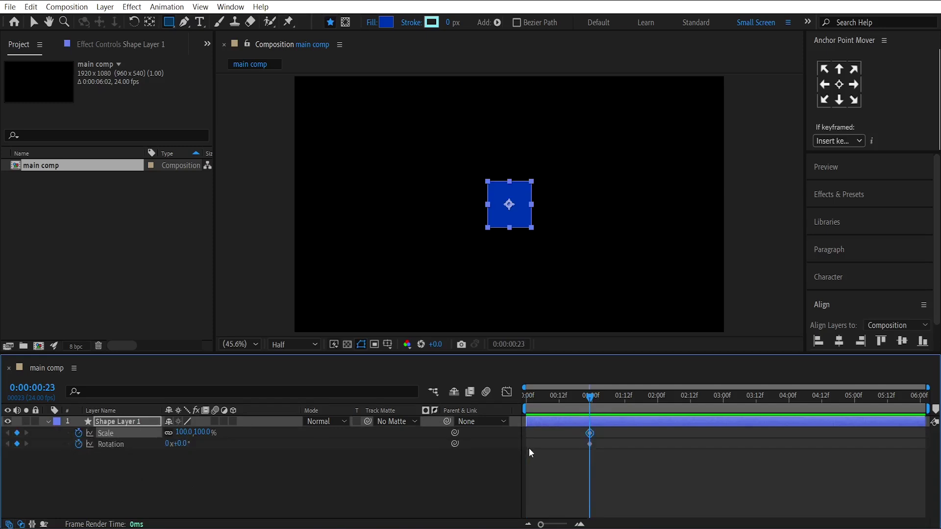
{"action": "left_click", "coordinate": [560, 398]}
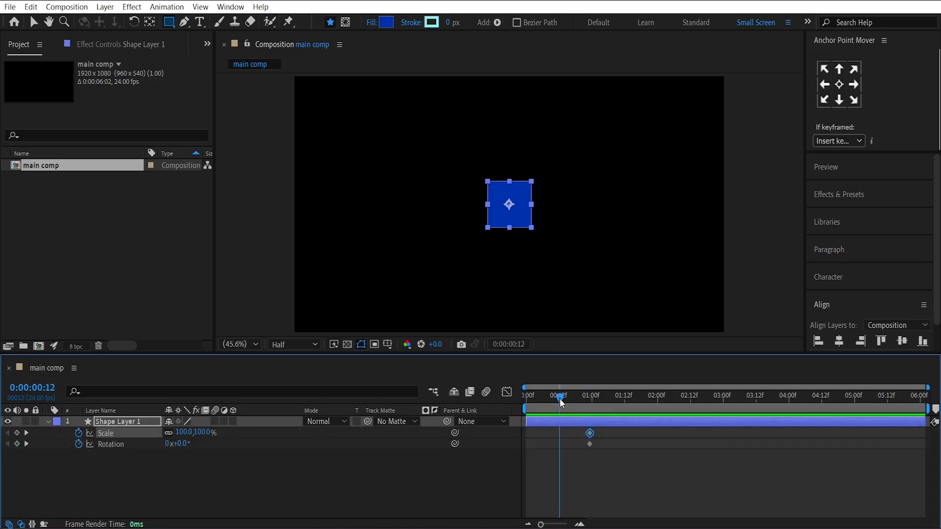
{"action": "left_click", "coordinate": [17, 444]}
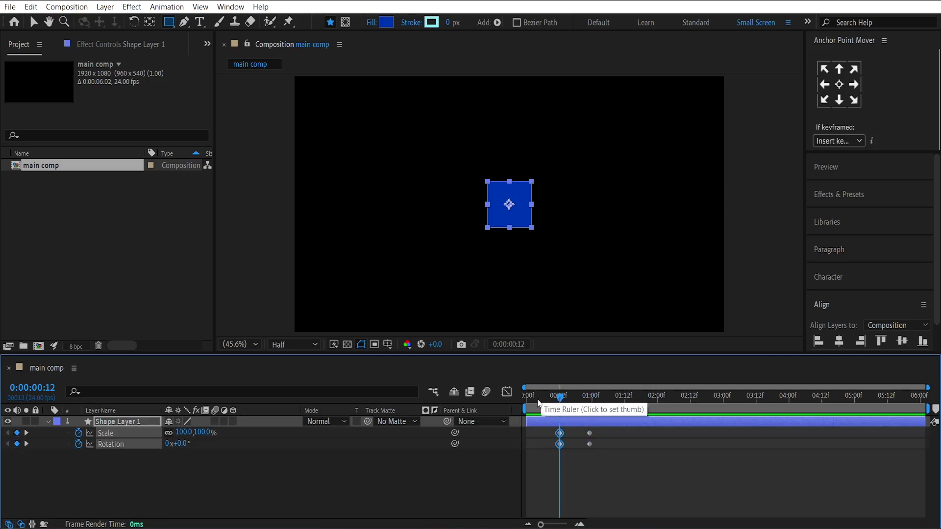
- At 0:00:00:00, keyframe the square's Rotation at -55° and its Scale at 0%
{"action": "left_click_drag", "start_coordinate": [552, 396], "coordinate": [489, 418]}
{"action": "left_click", "coordinate": [183, 444]}
{"action": "key", "text": "Return"}
{"action": "left_click", "coordinate": [183, 432]}
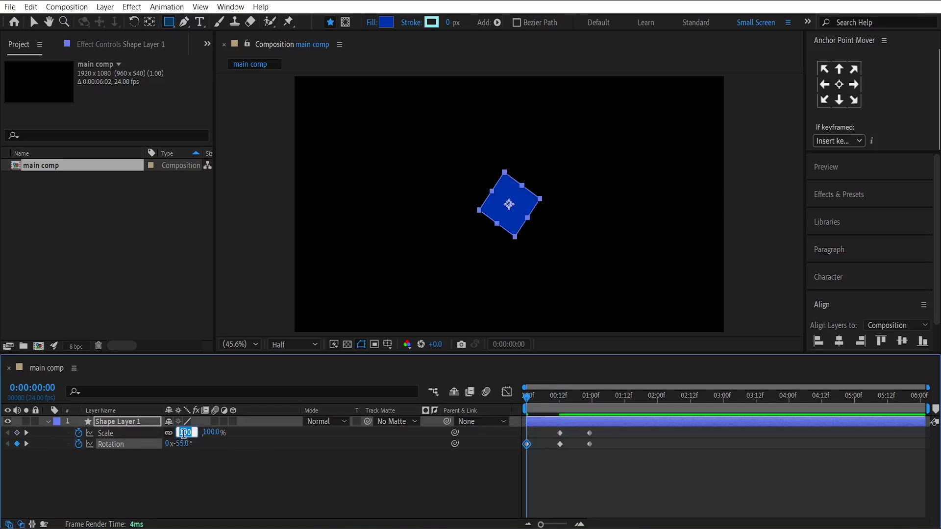
{"action": "type", "text": "0"}
{"action": "key", "text": "Return"}
- At 0:00:00:12, set the square's Scale to 125% and its Rotation to about 25°
{"action": "left_click_drag", "start_coordinate": [555, 413], "coordinate": [563, 414]}
{"action": "left_click", "coordinate": [185, 432]}
{"action": "key", "text": "Return"}
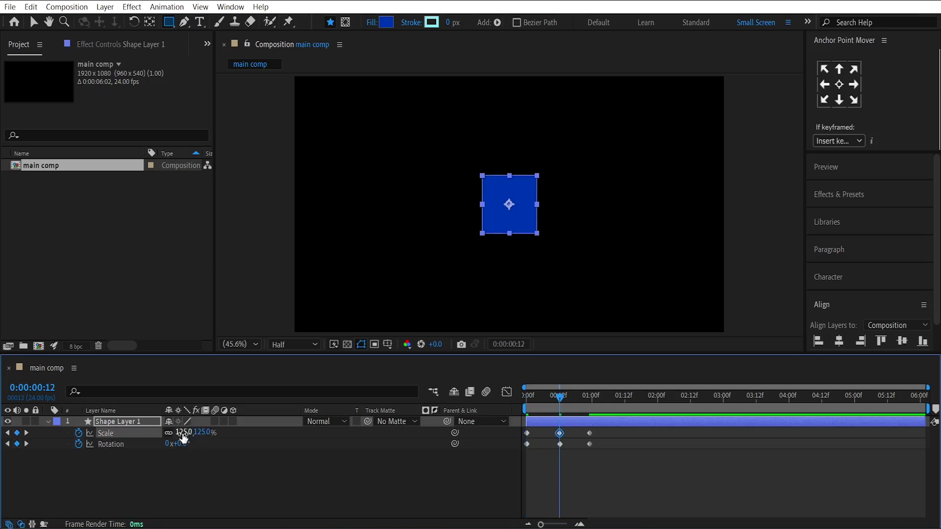
{"action": "left_click", "coordinate": [180, 444]}
{"action": "key", "text": "Return"}
- Set the square's Scale keyframe at 0:00:00:23 to 90%
{"action": "left_click", "coordinate": [591, 406]}
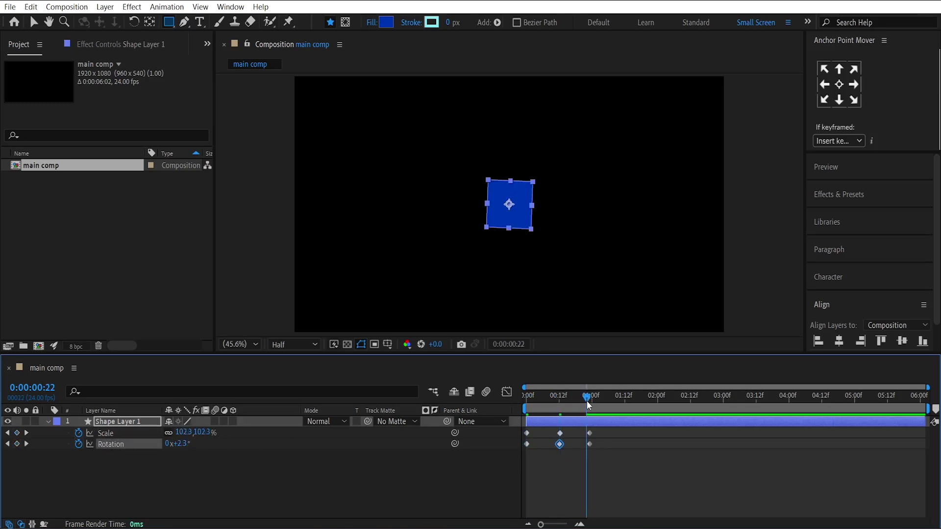
{"action": "left_click", "coordinate": [202, 432]}
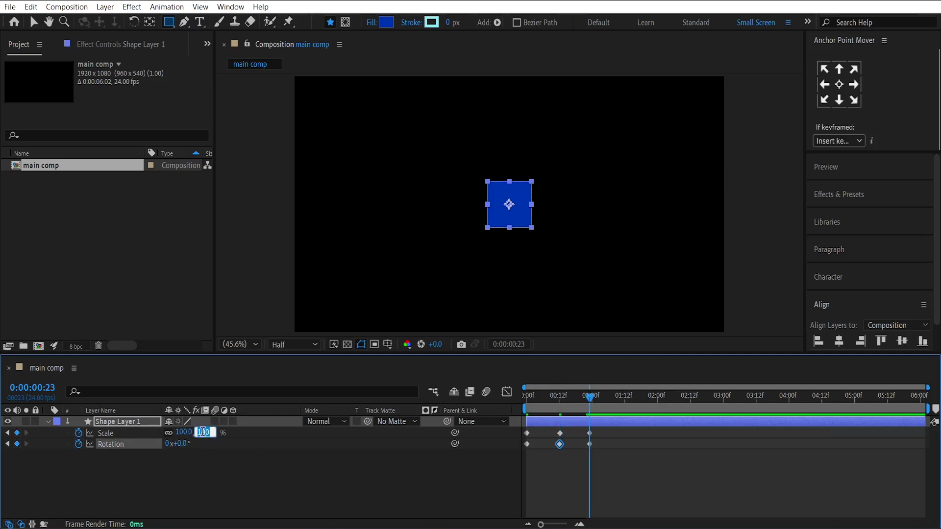
{"action": "type", "text": "90"}
{"action": "key", "text": "Return"}
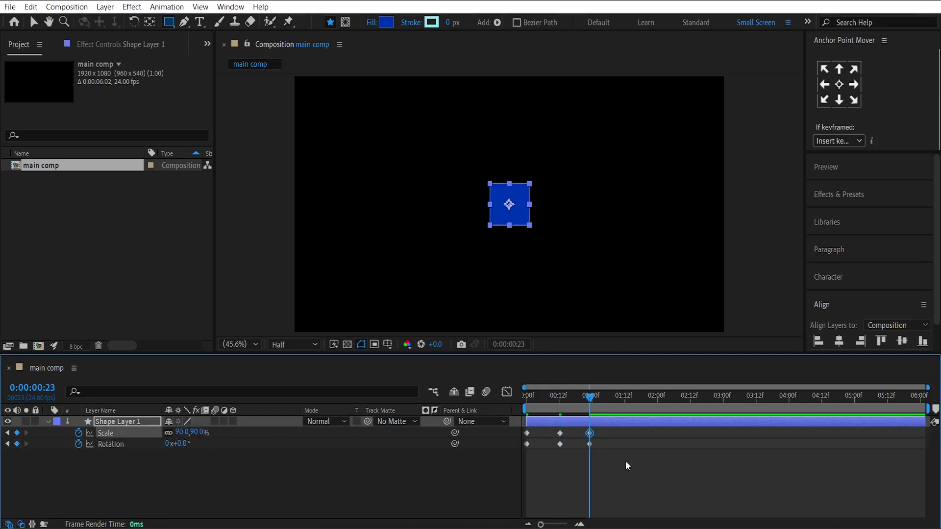
- Apply Easy Ease to all the square's Scale and Rotation keyframes and pull their speed-curve peaks toward the first and last keyframes
{"action": "left_click_drag", "start_coordinate": [639, 468], "coordinate": [513, 432]}
{"action": "key", "text": "F9"}
{"action": "left_click", "coordinate": [507, 394]}
{"action": "left_click", "coordinate": [554, 524]}
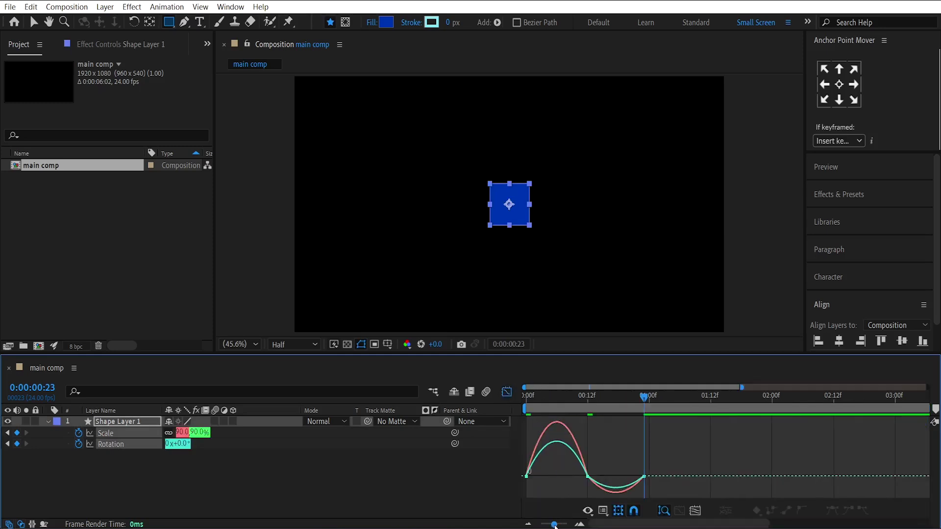
{"action": "left_click_drag", "start_coordinate": [624, 461], "coordinate": [617, 487]}
{"action": "left_click_drag", "start_coordinate": [661, 457], "coordinate": [637, 480]}
- Preview the square's eased scale and rotation animation and return from the speed graph to the layer bars
{"action": "key", "text": "space"}
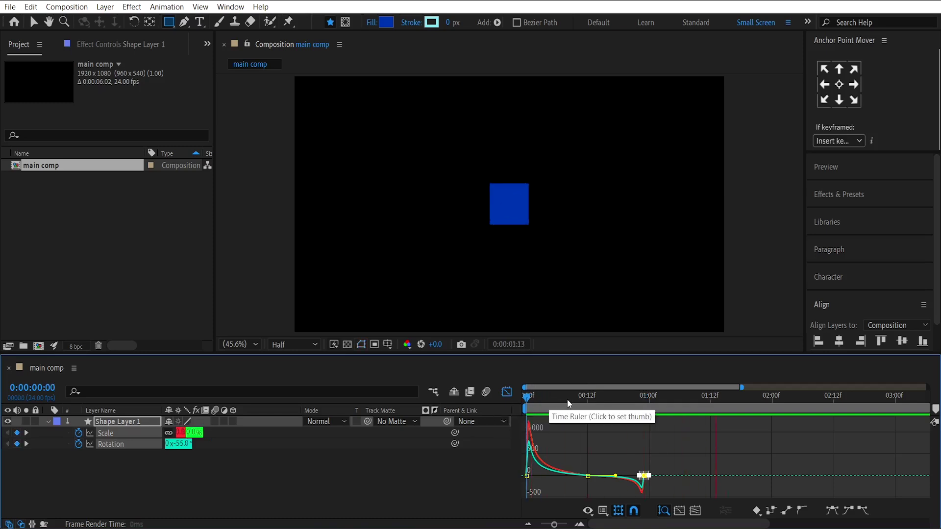
{"action": "left_click_drag", "start_coordinate": [569, 402], "coordinate": [582, 419]}
{"action": "left_click", "coordinate": [507, 391]}
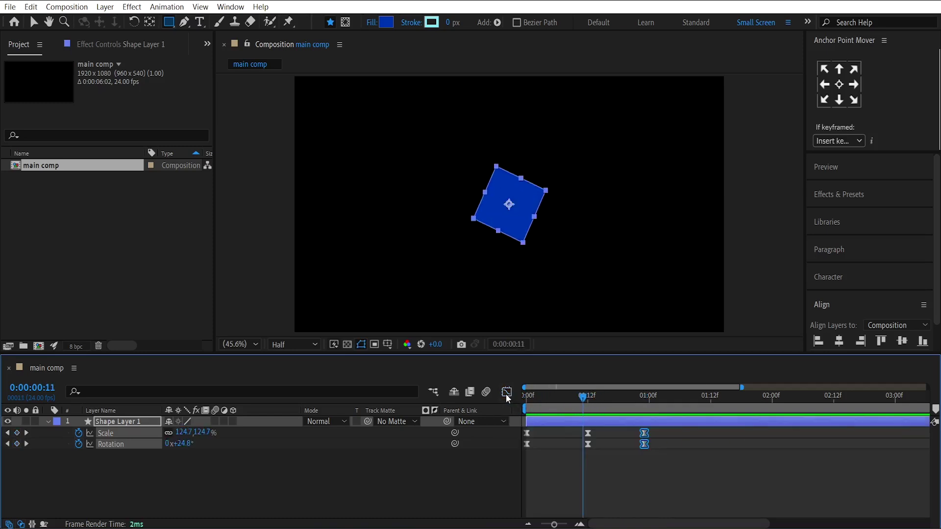
{"action": "key", "text": "space"}
{"action": "key", "text": "space"}
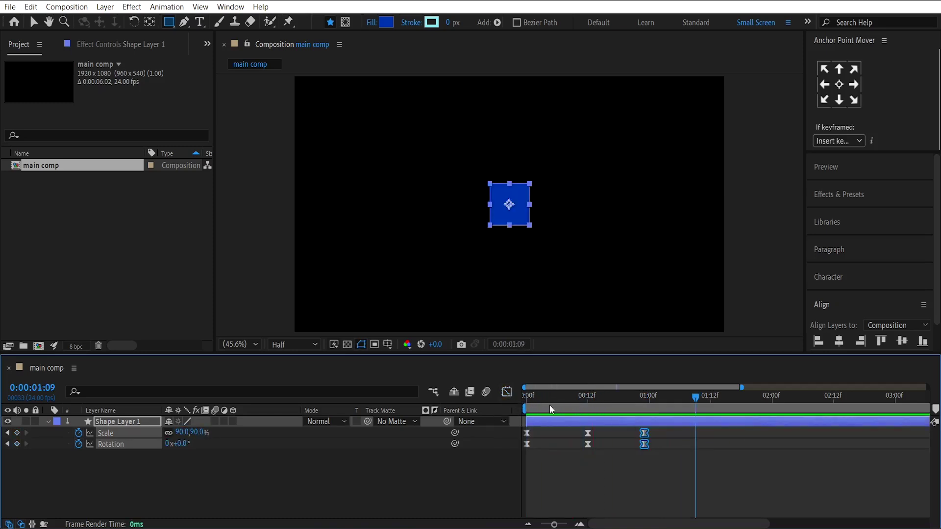
{"action": "left_click_drag", "start_coordinate": [547, 422], "coordinate": [585, 436]}
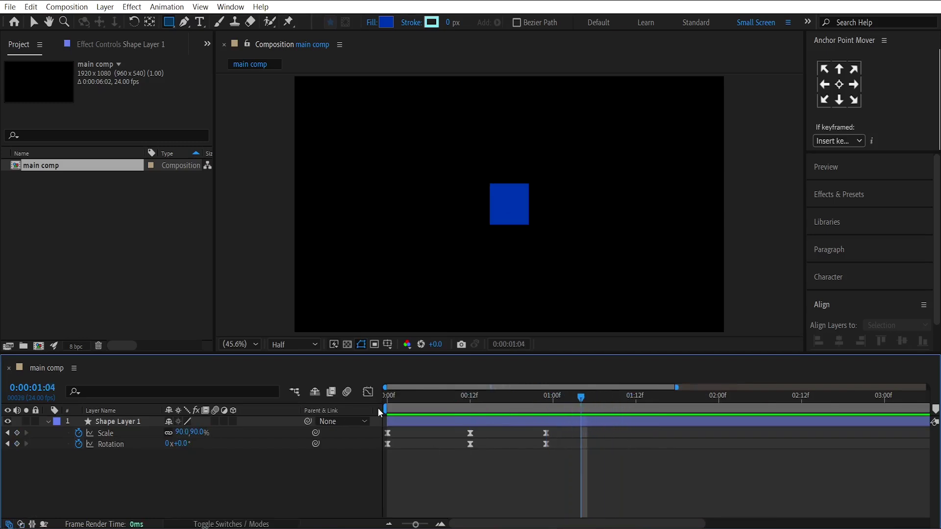
- Add a cyan text layer reading "m" over the blue square
{"action": "left_click", "coordinate": [198, 22]}
{"action": "left_click", "coordinate": [506, 205]}
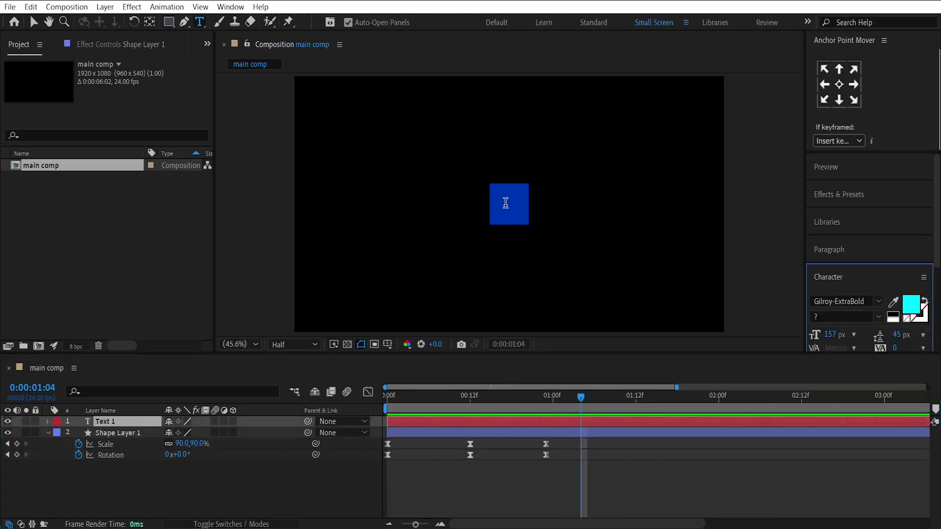
{"action": "type", "text": "m"}
{"action": "left_click", "coordinate": [489, 422]}
- Centre the letter's anchor point and align the text layer to the composition's centre on both axes
{"action": "left_click", "coordinate": [840, 85]}
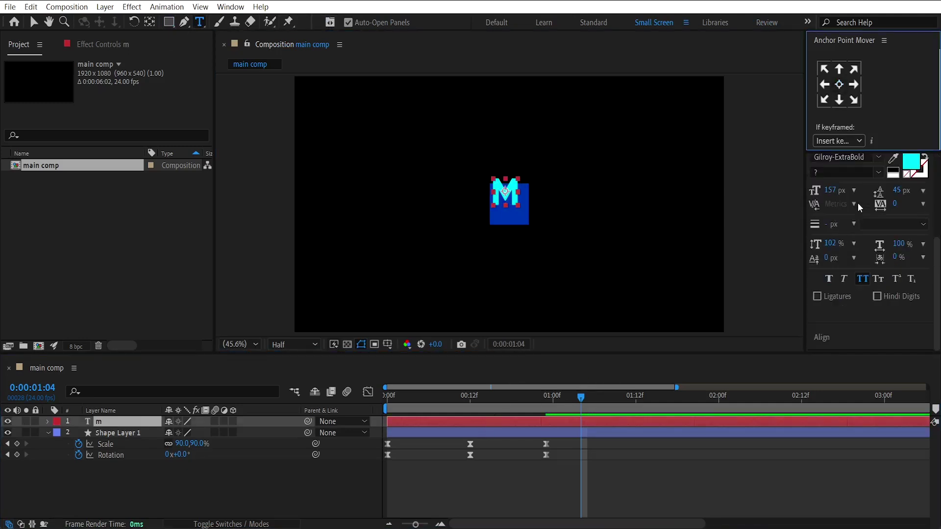
{"action": "left_click", "coordinate": [829, 339]}
{"action": "left_click", "coordinate": [839, 342]}
{"action": "left_click", "coordinate": [903, 342]}
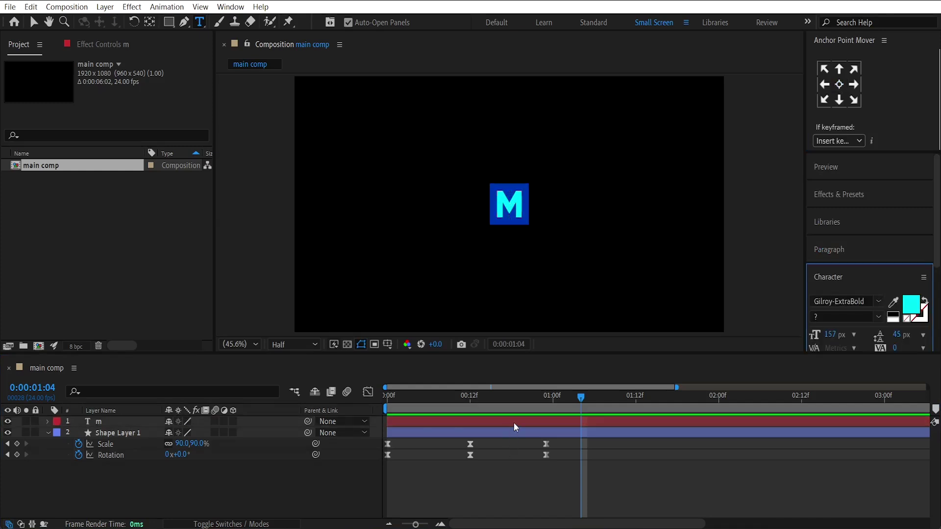
- Keyframe the letter's Scale at 0% at 0:00:00:23, with its 100% keyframe moved to about 0:00:01:14
{"action": "left_click", "coordinate": [515, 427]}
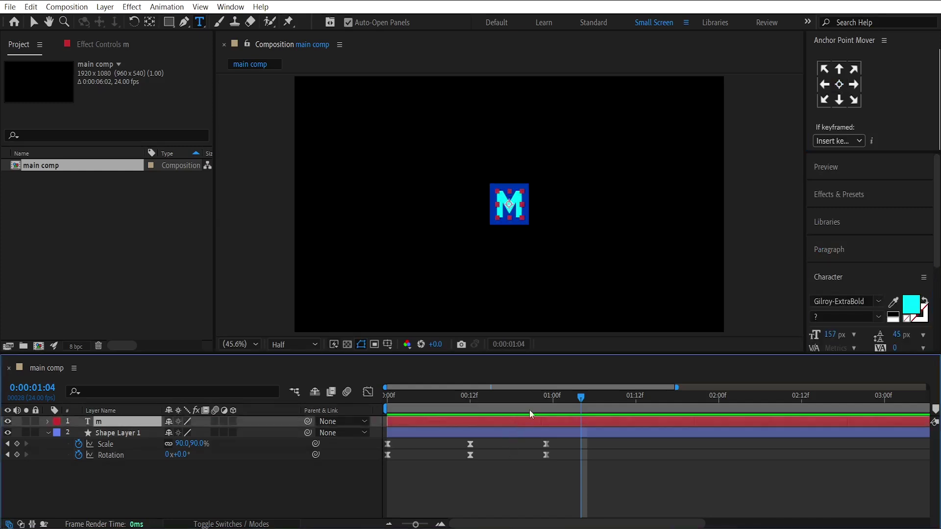
{"action": "left_click_drag", "start_coordinate": [536, 412], "coordinate": [547, 412]}
{"action": "key", "text": "s"}
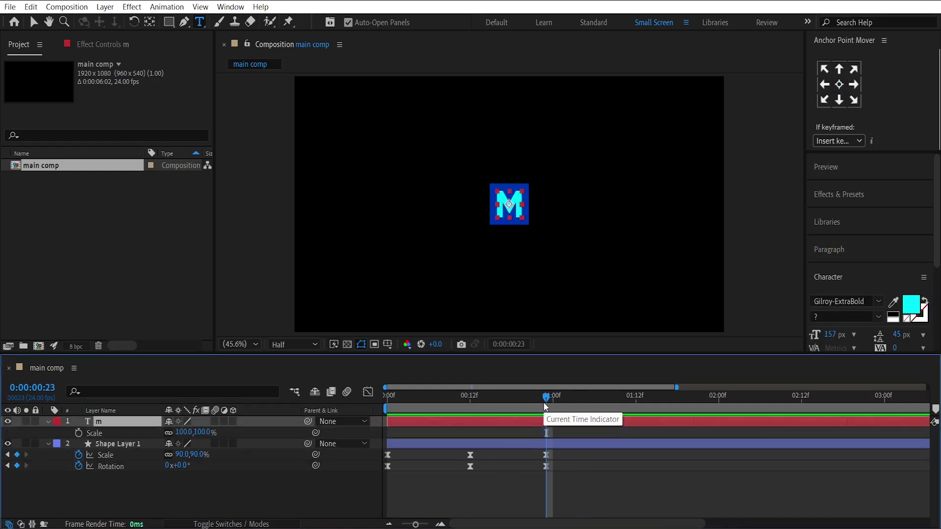
{"action": "left_click", "coordinate": [78, 433]}
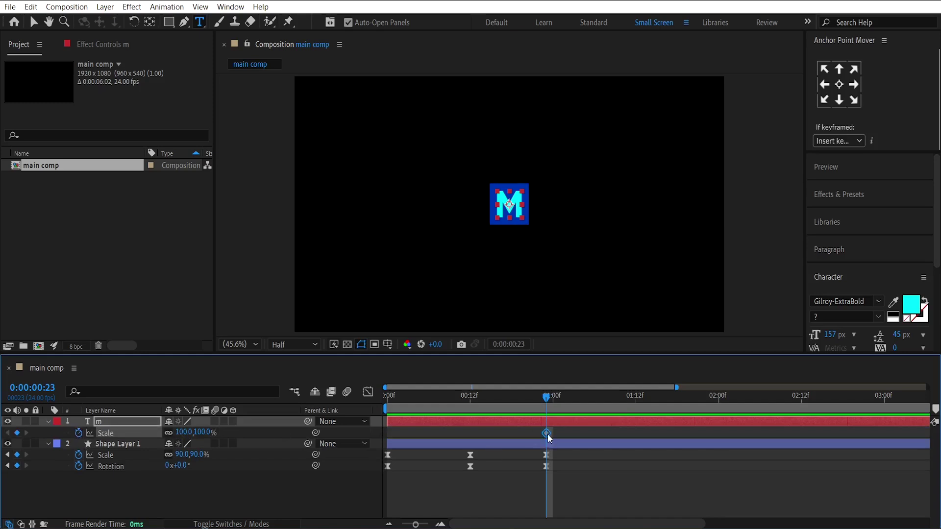
{"action": "left_click_drag", "start_coordinate": [548, 436], "coordinate": [651, 434]}
{"action": "left_click", "coordinate": [183, 433]}
{"action": "type", "text": "0"}
{"action": "key", "text": "Return"}
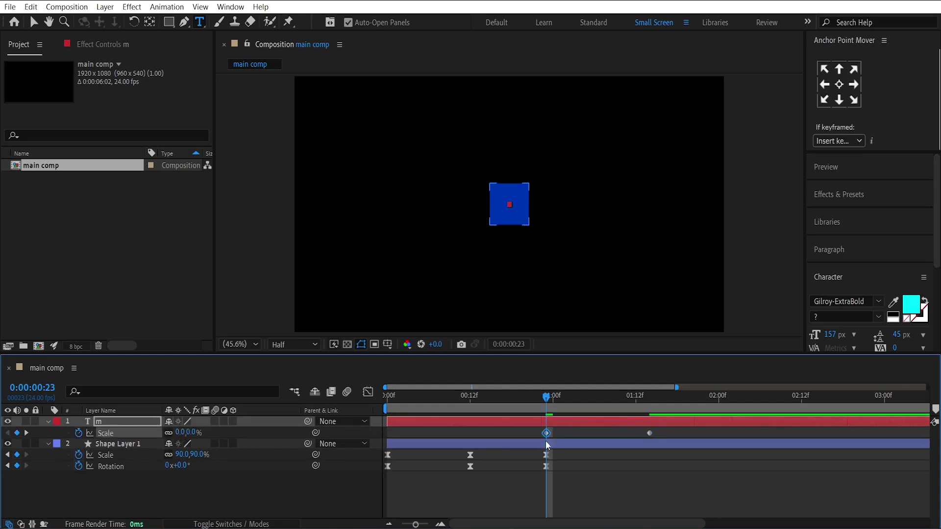
- At 0:00:01:06, keyframe the letter's Scale at 125%
{"action": "left_click", "coordinate": [587, 399]}
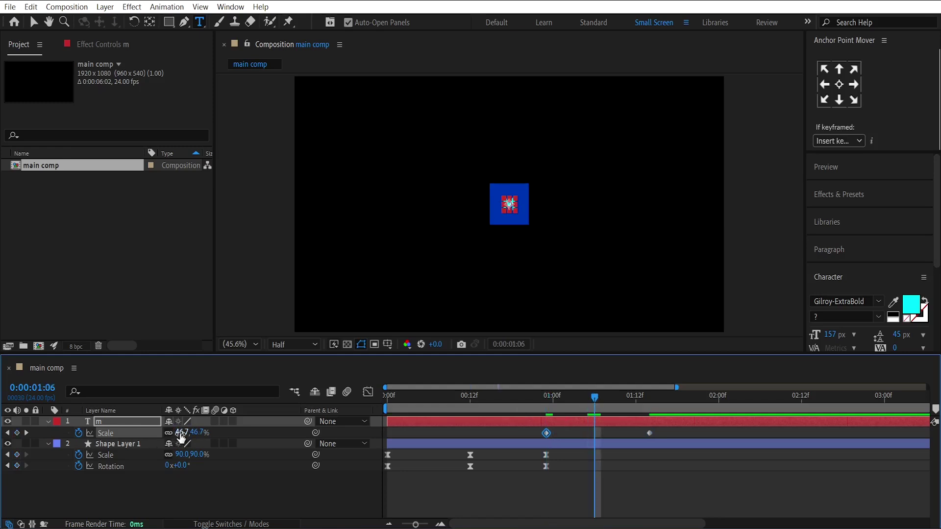
{"action": "left_click", "coordinate": [183, 433]}
{"action": "type", "text": "125"}
{"action": "key", "text": "Return"}
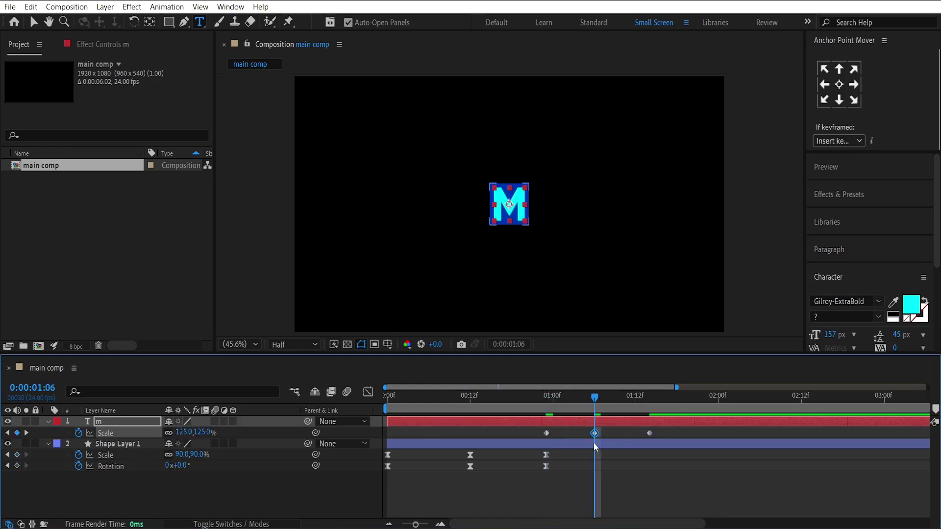
- Easy Ease the letter's three Scale keyframes, compress them so the last sits at about 0:00:01:07, and preview the animation
{"action": "left_click_drag", "start_coordinate": [649, 435], "coordinate": [525, 444]}
{"action": "key", "text": "F9"}
{"action": "left_click", "coordinate": [534, 407]}
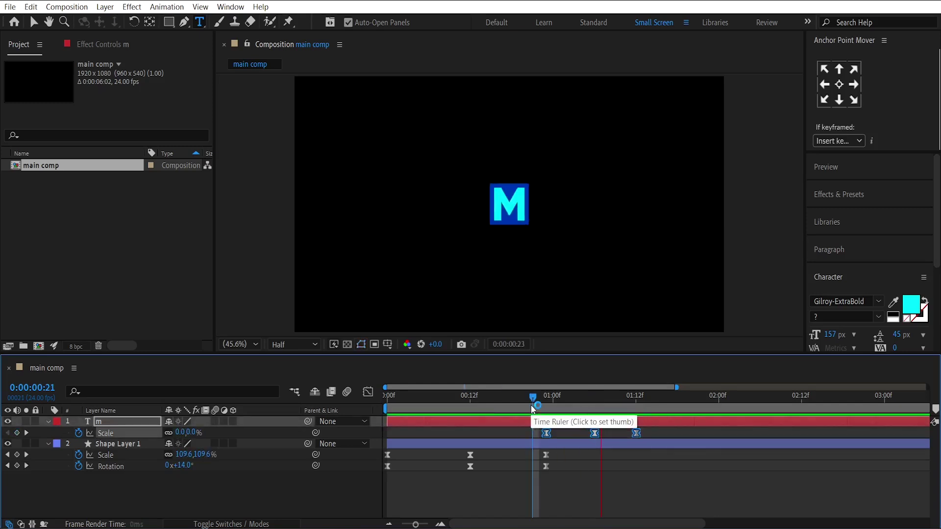
{"action": "key", "text": "space"}
{"action": "left_click_drag", "start_coordinate": [637, 433], "coordinate": [602, 435], "text": "alt"}
{"action": "left_click_drag", "start_coordinate": [444, 409], "coordinate": [381, 409]}
{"action": "key", "text": "space"}
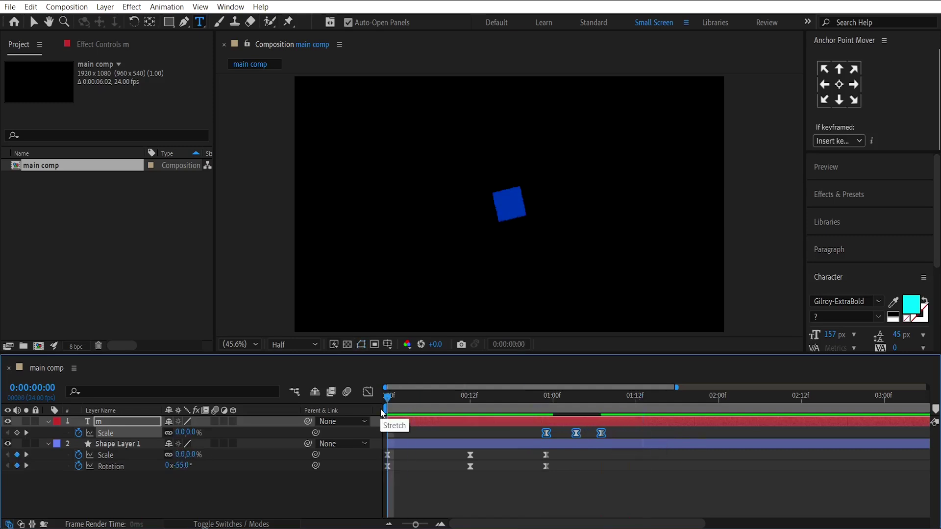
- Set the letter's middle Scale keyframe at 0:00:01:03 to 115% and preview the pop
{"action": "left_click", "coordinate": [575, 412]}
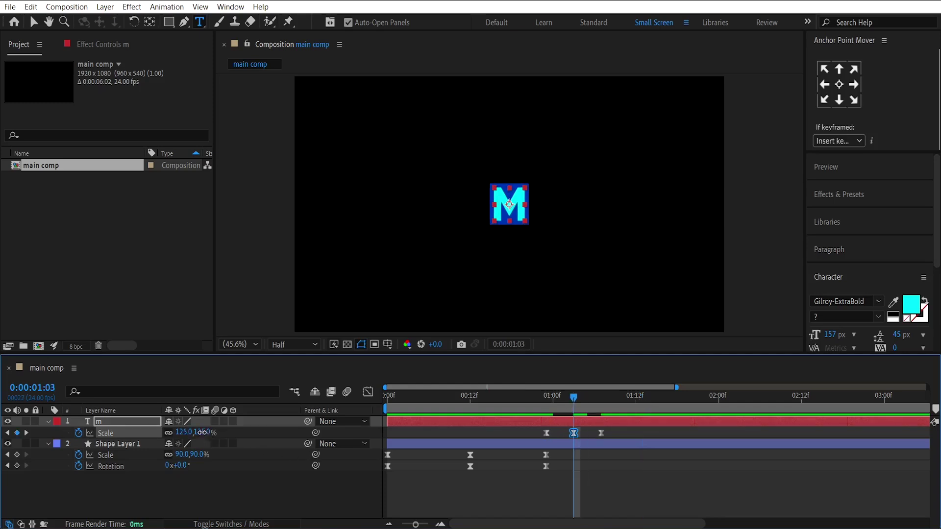
{"action": "left_click", "coordinate": [202, 433]}
{"action": "type", "text": "110"}
{"action": "key", "text": "Return"}
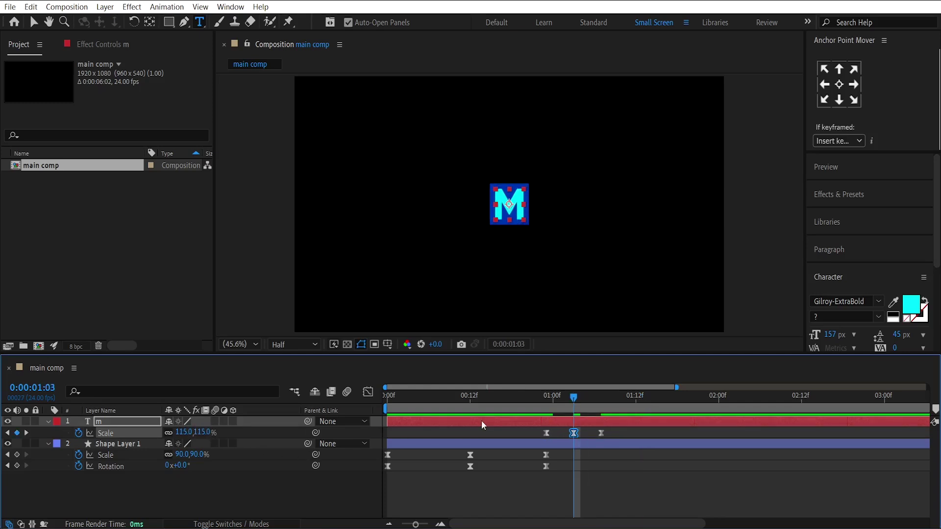
{"action": "left_click", "coordinate": [551, 403]}
{"action": "key", "text": "space"}
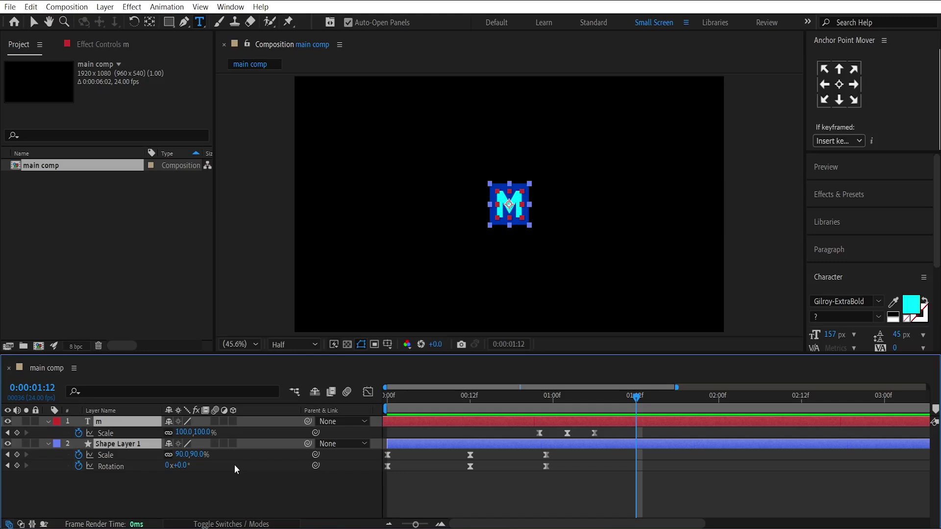
- Collapse the keyframed properties of the letter and square layers and make both layers 3D
{"action": "key", "text": "u"}
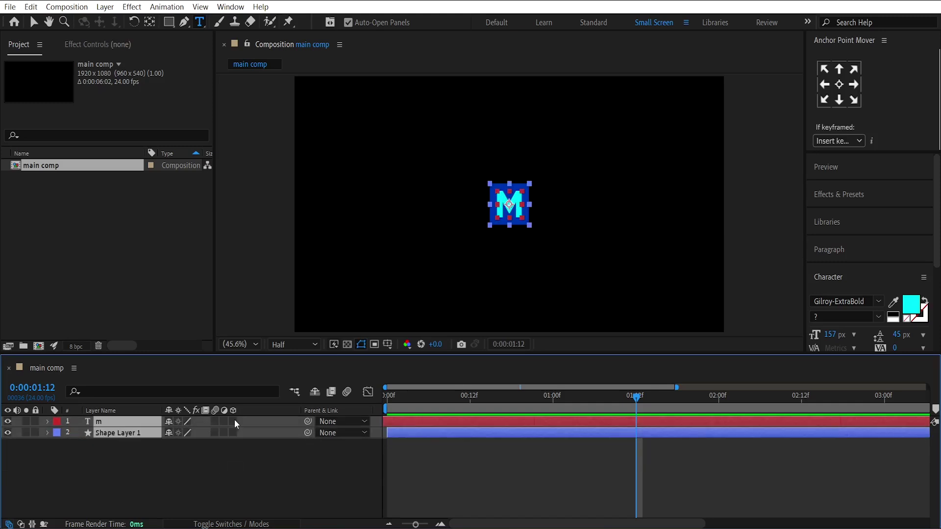
{"action": "left_click", "coordinate": [233, 422]}
{"action": "left_click", "coordinate": [263, 471]}
- Add a two-node camera with the 35mm preset to the composition
{"action": "right_click", "coordinate": [263, 470]}
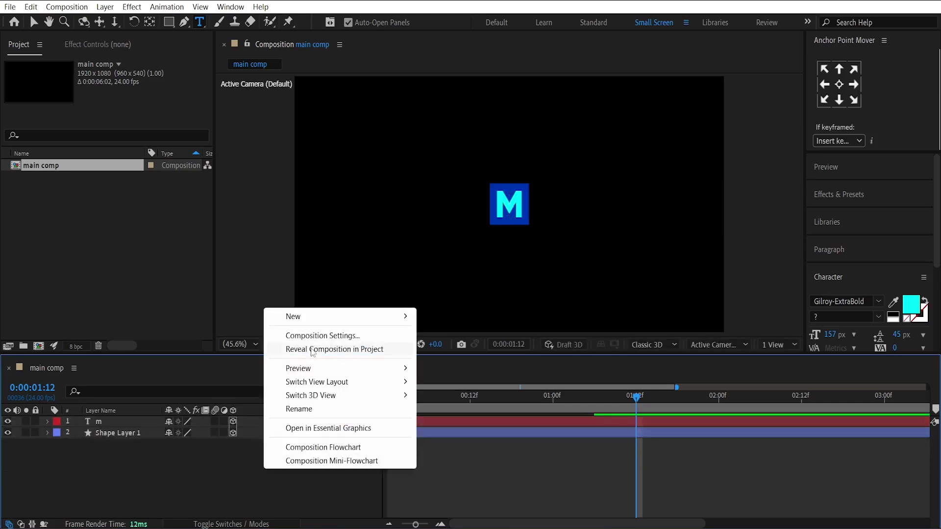
{"action": "mouse_move", "coordinate": [326, 316]}
{"action": "left_click", "coordinate": [450, 377]}
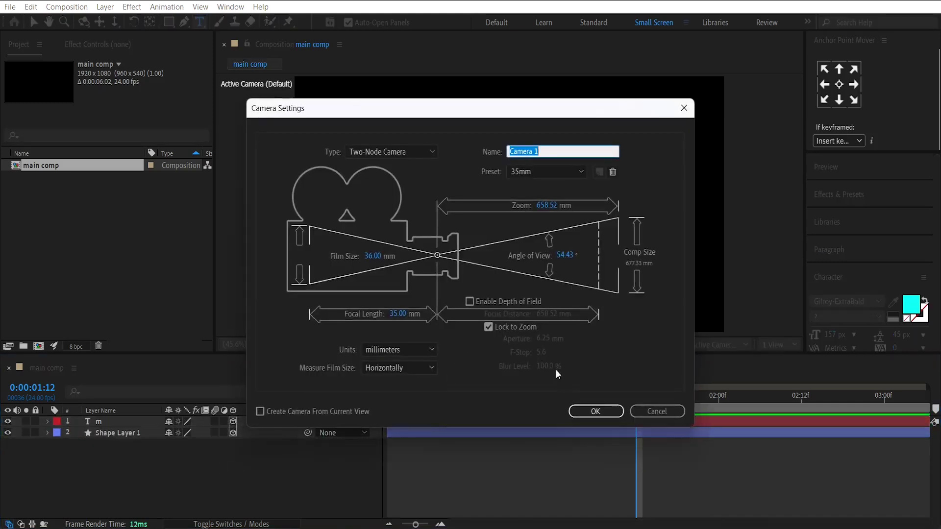
{"action": "left_click", "coordinate": [592, 411]}
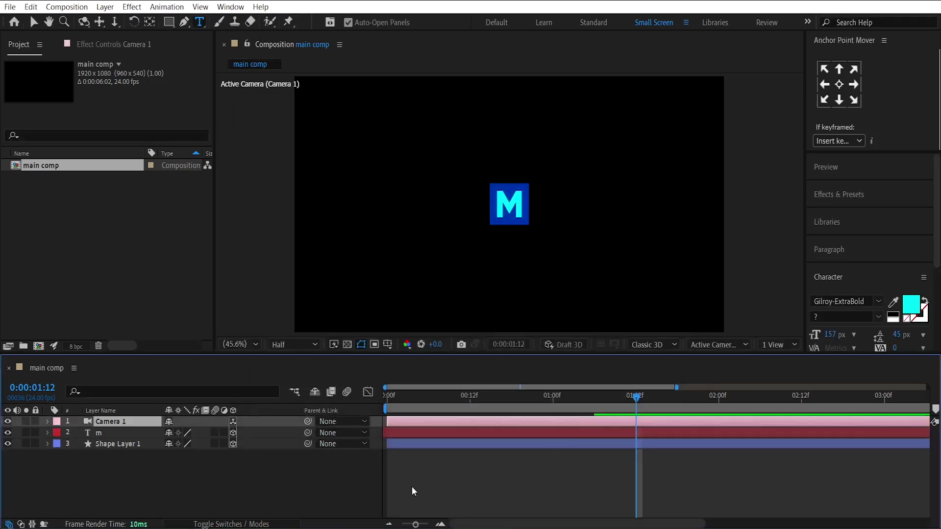
- Add a null object and parent the camera to it
{"action": "right_click", "coordinate": [257, 474]}
{"action": "mouse_move", "coordinate": [305, 325]}
{"action": "left_click", "coordinate": [438, 396]}
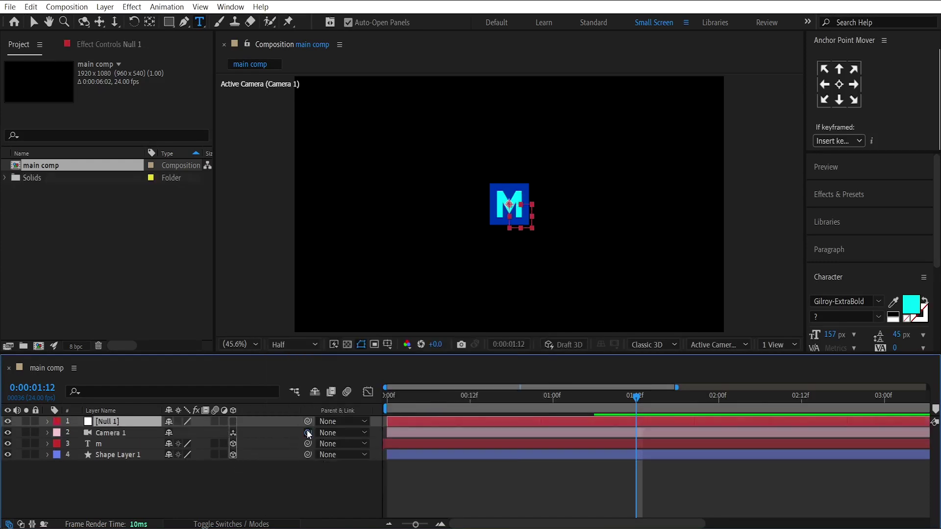
{"action": "left_click_drag", "start_coordinate": [308, 433], "coordinate": [103, 424]}
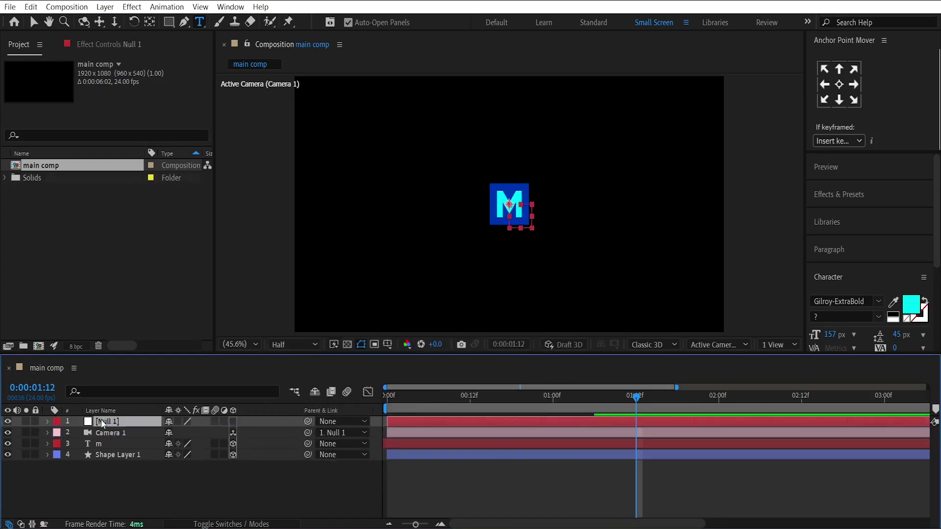
- Hide the letter layer and place the playhead on its last Scale keyframe at 0:00:01:06
{"action": "left_click", "coordinate": [8, 443]}
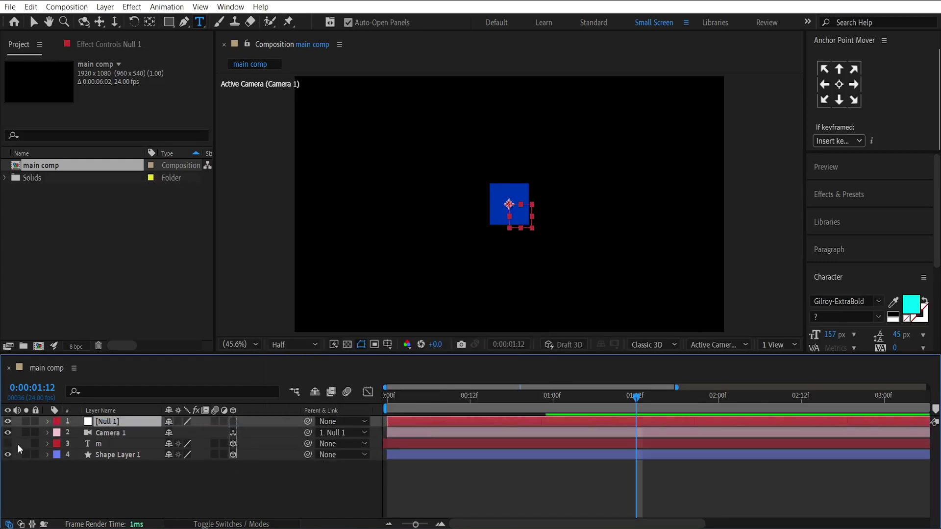
{"action": "left_click_drag", "start_coordinate": [553, 405], "coordinate": [591, 432]}
{"action": "left_click", "coordinate": [582, 444]}
{"action": "key", "text": "u"}
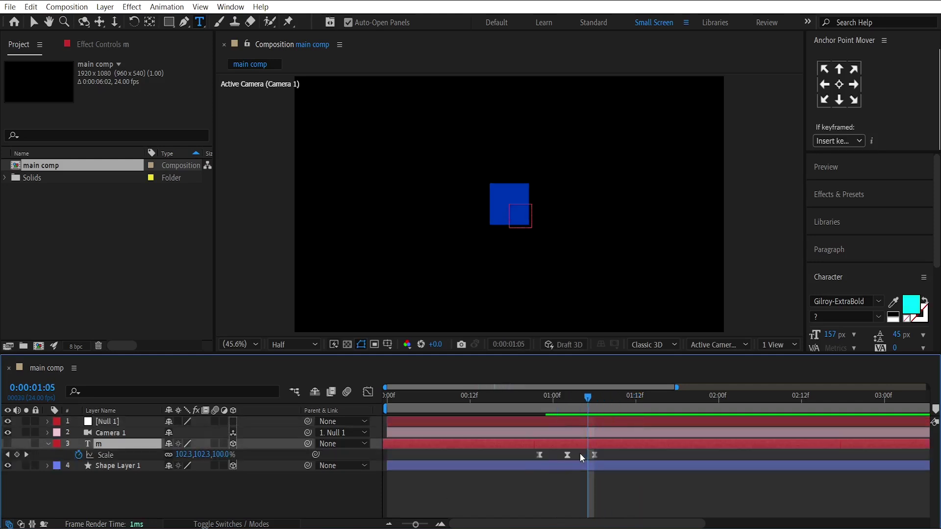
{"action": "left_click", "coordinate": [597, 407]}
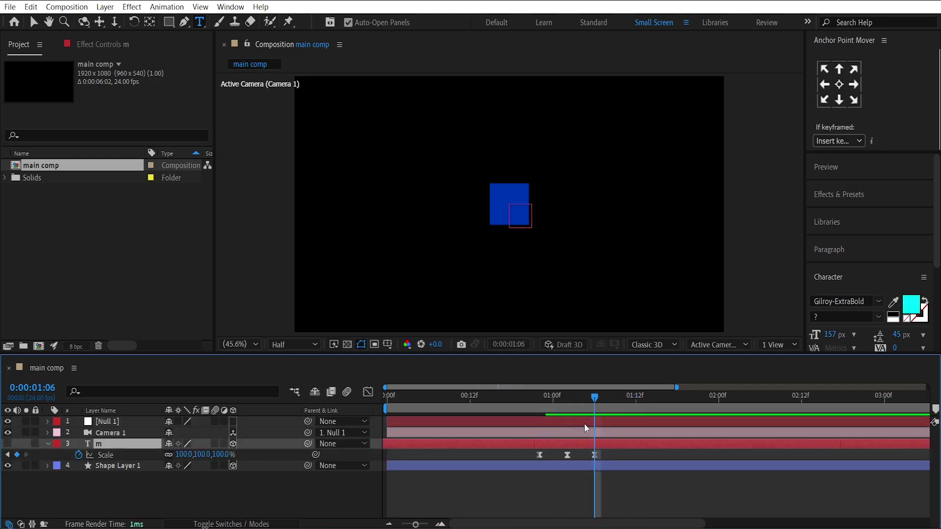
- Make the null a 3D layer and start Position, Scale and Y Rotation keyframes on it at 0:00:01:06
{"action": "left_click", "coordinate": [585, 425]}
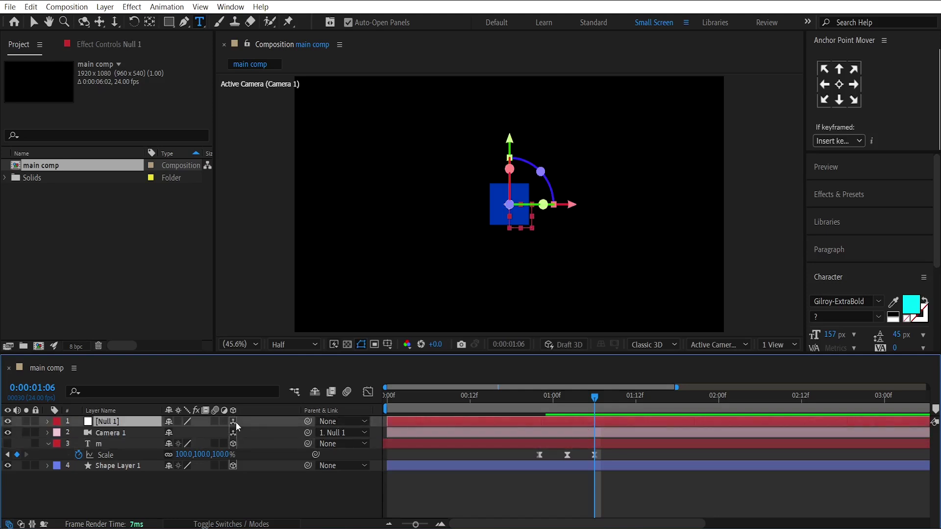
{"action": "key", "text": "p"}
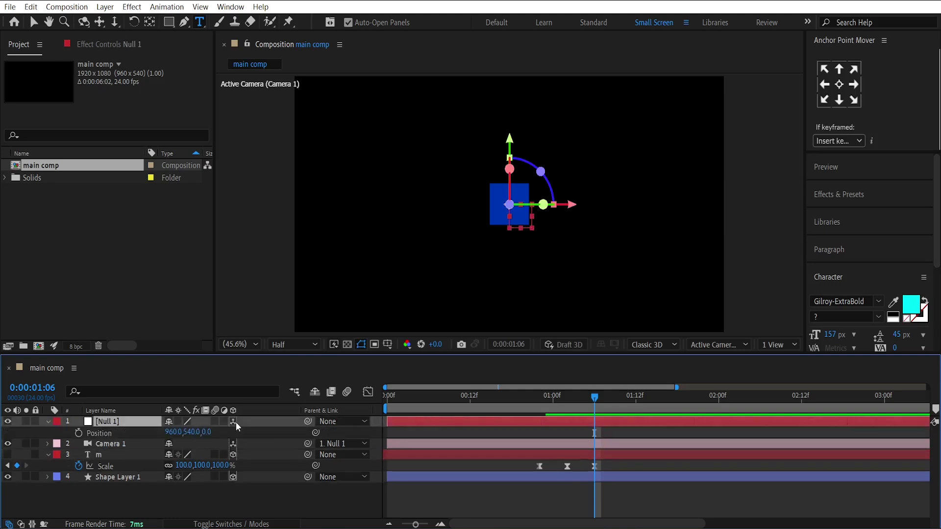
{"action": "key", "text": "shift+r"}
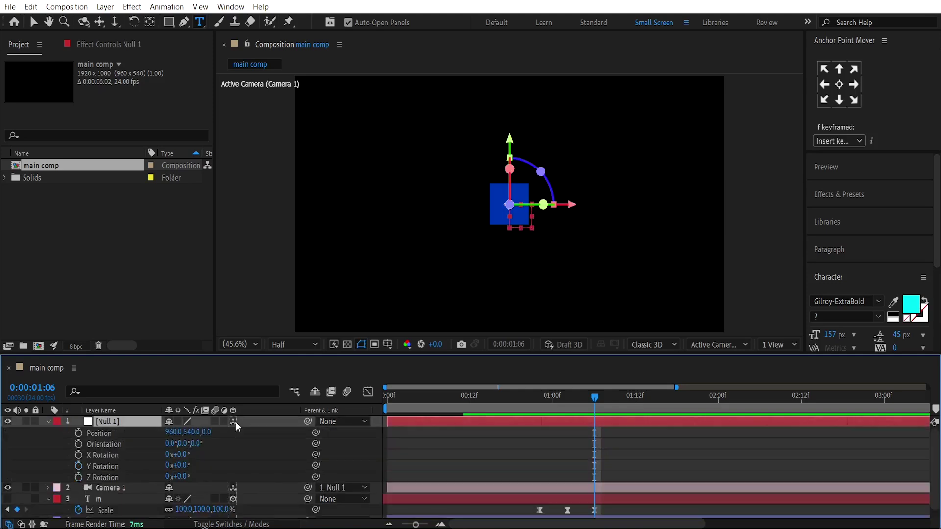
{"action": "key", "text": "shift+s"}
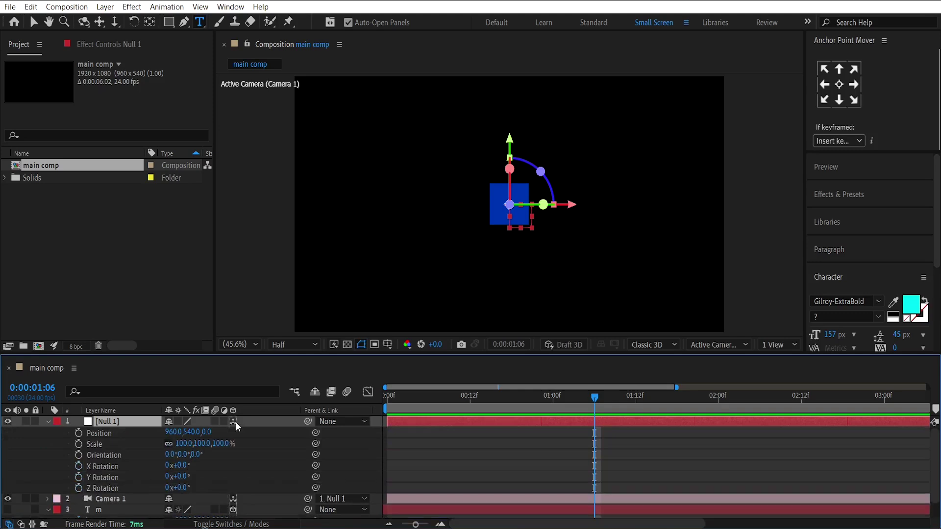
{"action": "left_click", "coordinate": [79, 433]}
{"action": "left_click", "coordinate": [78, 444]}
{"action": "left_click", "coordinate": [78, 478]}
{"action": "key", "text": "u"}
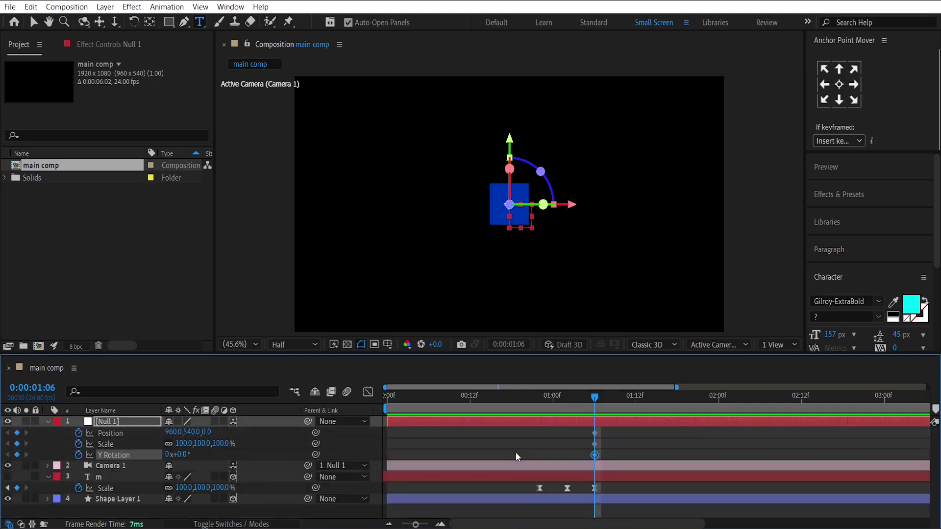
- At 0:00:01:21, keyframe the null's Y Rotation at -50°
{"action": "scroll", "coordinate": [651, 448], "scroll_direction": "right", "scroll_amount": 2}
{"action": "left_click_drag", "start_coordinate": [548, 400], "coordinate": [600, 412]}
{"action": "left_click", "coordinate": [183, 454]}
{"action": "type", "text": "-42"}
{"action": "key", "text": "Return"}
{"action": "type", "text": "-50"}
{"action": "key", "text": "Return"}
- At 0:00:01:21, set the null's Z position to about -711 and its Scale to 80%
{"action": "key", "text": "v"}
{"action": "left_click_drag", "start_coordinate": [208, 433], "coordinate": [2, 460]}
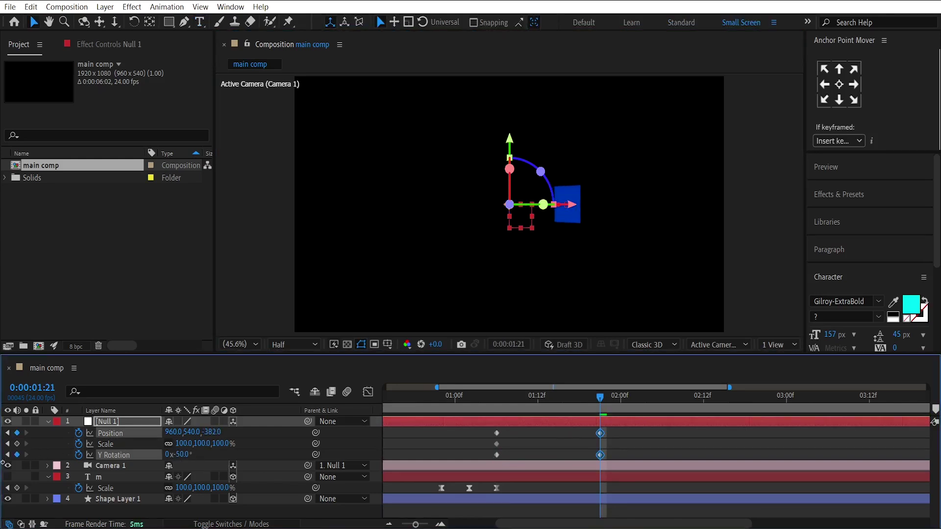
{"action": "left_click_drag", "start_coordinate": [212, 432], "coordinate": [24, 443]}
{"action": "left_click", "coordinate": [226, 443]}
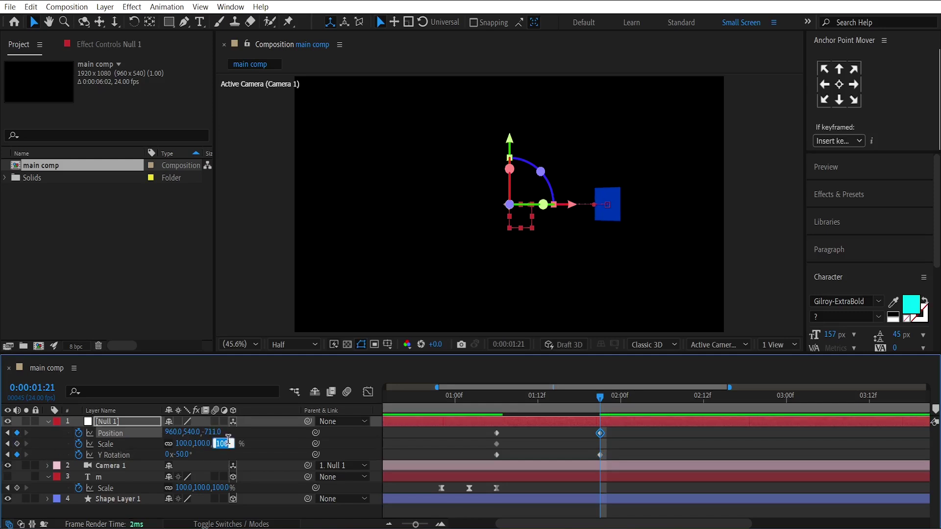
{"action": "type", "text": "80"}
{"action": "key", "text": "Return"}
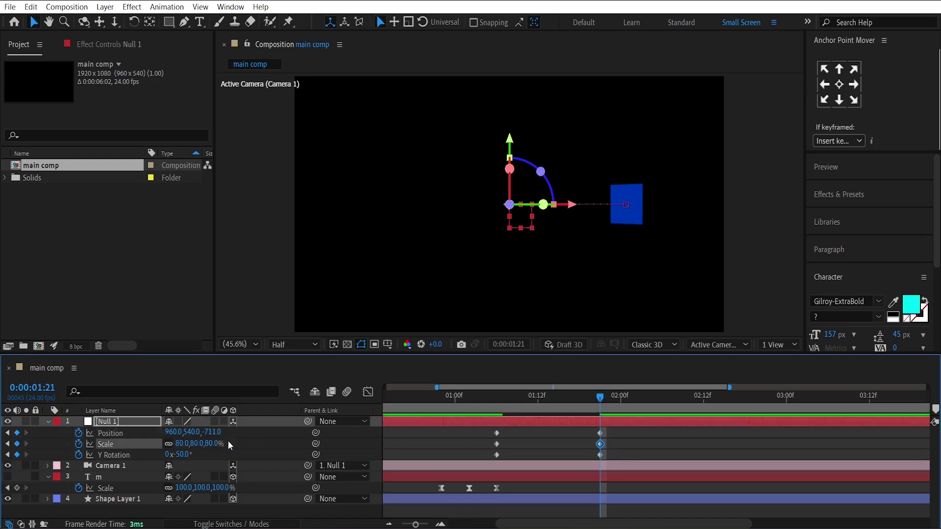
- Copy the null's three keyframes from 0:00:01:06 to 0:00:02:16 and scrub through the camera move
{"action": "mouse_move", "coordinate": [736, 408]}
{"action": "left_mouse_down"}
{"action": "mouse_move", "coordinate": [748, 411]}
{"action": "mouse_move", "coordinate": [735, 413]}
{"action": "left_mouse_up"}
{"action": "left_click_drag", "start_coordinate": [482, 432], "coordinate": [513, 463]}
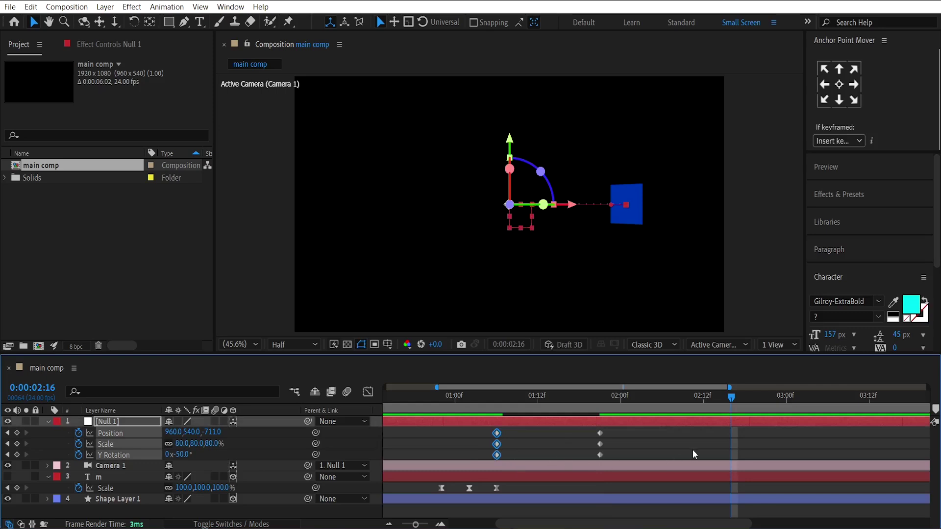
{"action": "key", "text": "ctrl+v"}
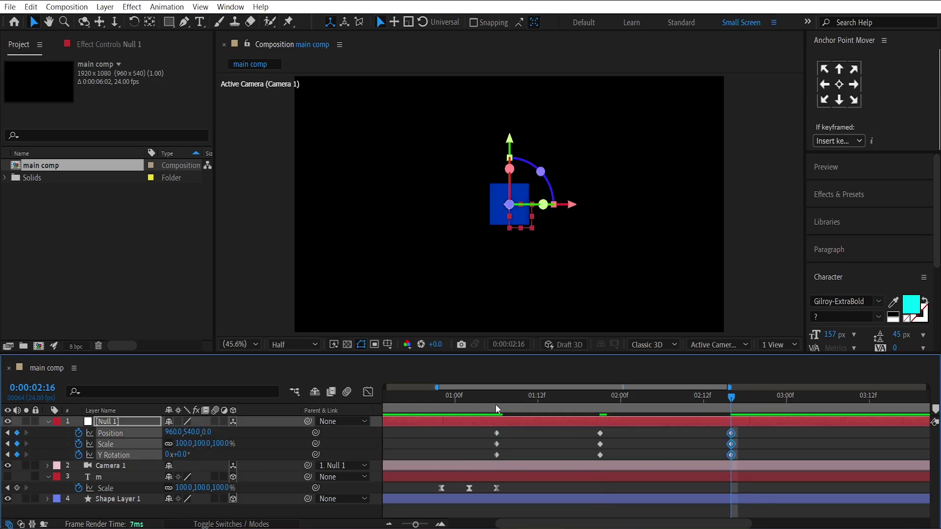
{"action": "left_click_drag", "start_coordinate": [496, 404], "coordinate": [572, 416]}
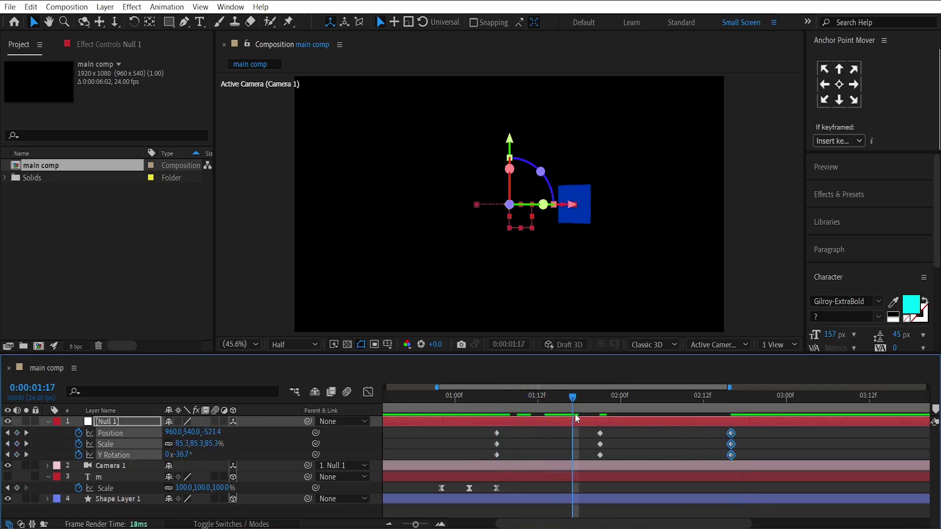
- Show the letter layer again and give it a Position keyframe, moved to 0:00:01:06
{"action": "left_click", "coordinate": [8, 477]}
{"action": "left_click", "coordinate": [565, 475]}
{"action": "key", "text": "k"}
{"action": "key", "text": "p"}
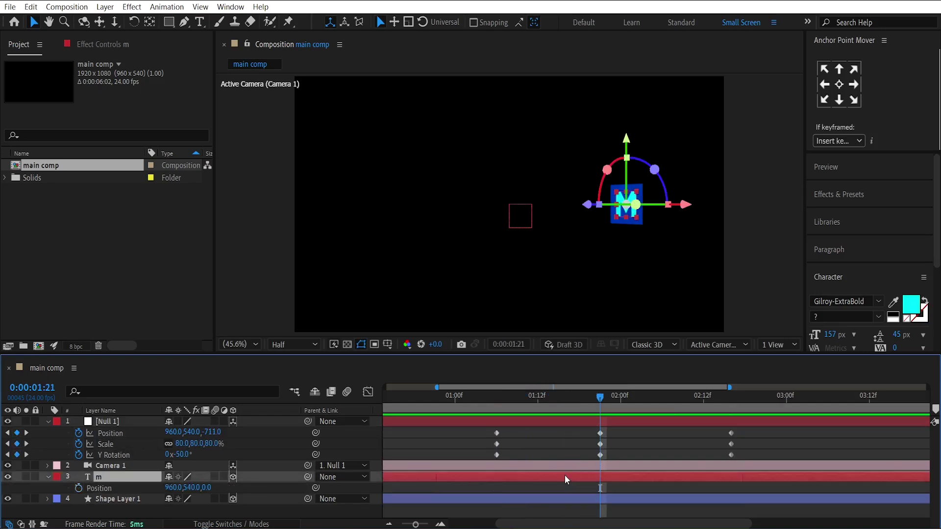
{"action": "left_click", "coordinate": [79, 489]}
{"action": "left_click_drag", "start_coordinate": [601, 489], "coordinate": [498, 490]}
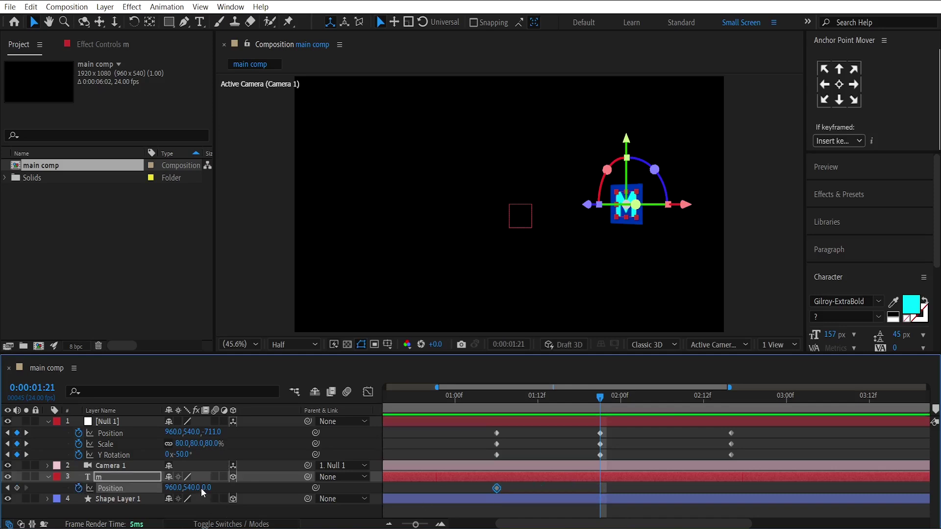
- At 0:00:01:21, move the letter along Z to about -1134 and set its Scale to 190%
{"action": "left_click_drag", "start_coordinate": [582, 206], "coordinate": [350, 240]}
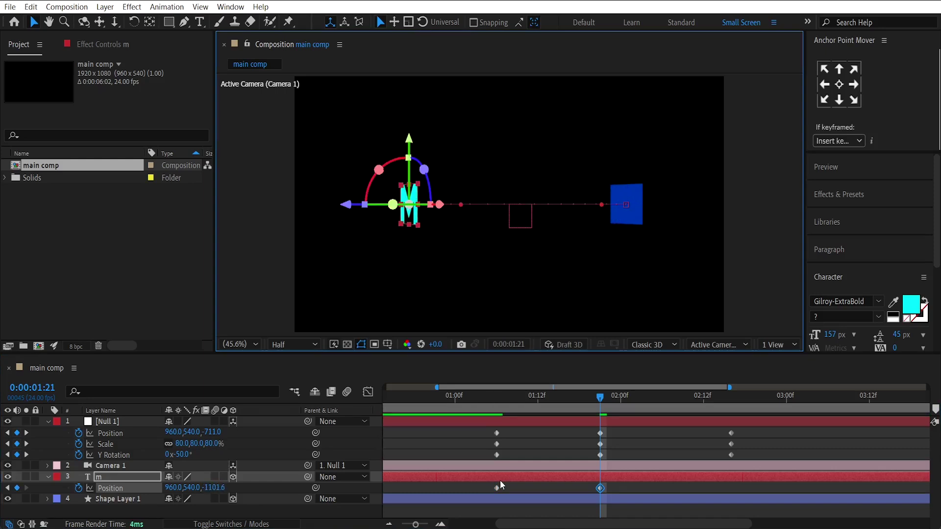
{"action": "key", "text": "shift+s"}
{"action": "left_click_drag", "start_coordinate": [221, 499], "coordinate": [273, 492]}
{"action": "left_click_drag", "start_coordinate": [347, 205], "coordinate": [328, 201]}
{"action": "left_click", "coordinate": [526, 429]}
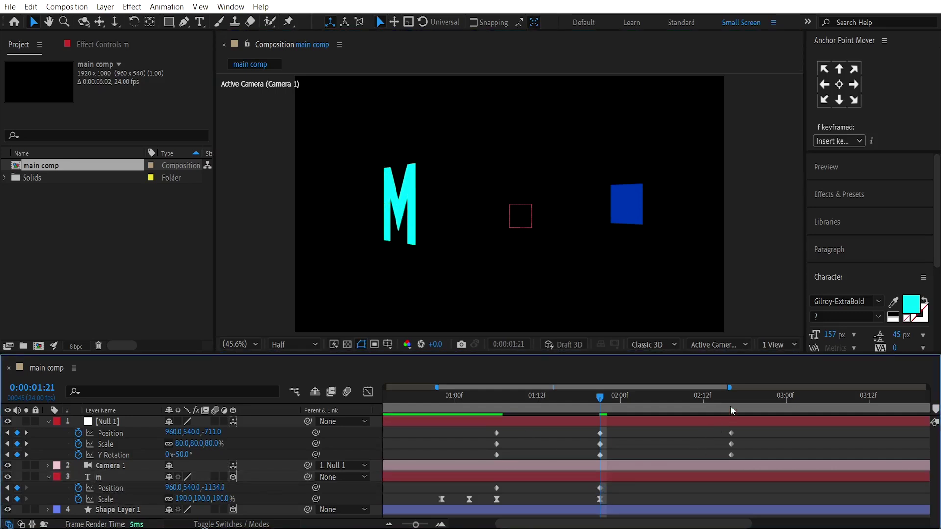
- Copy the letter's Position and Scale keyframes from 0:00:01:06 to 0:00:02:16 and scrub through the result
{"action": "left_click", "coordinate": [730, 406]}
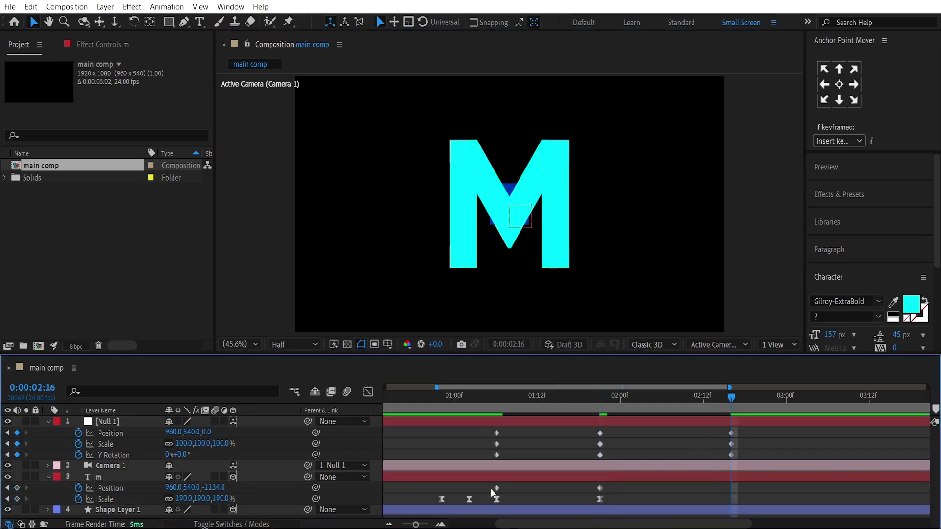
{"action": "left_click_drag", "start_coordinate": [484, 485], "coordinate": [505, 499]}
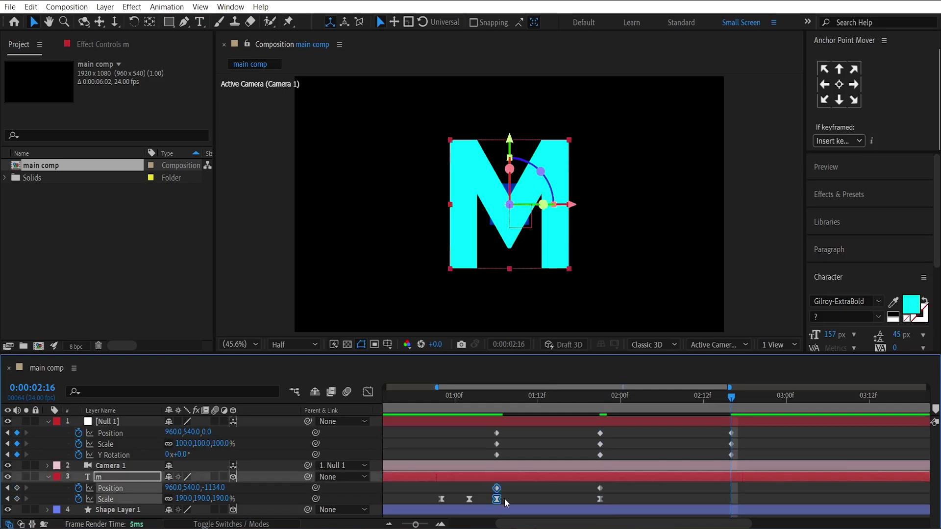
{"action": "key", "text": "ctrl+v"}
{"action": "left_click", "coordinate": [504, 499]}
{"action": "left_click_drag", "start_coordinate": [499, 411], "coordinate": [599, 428]}
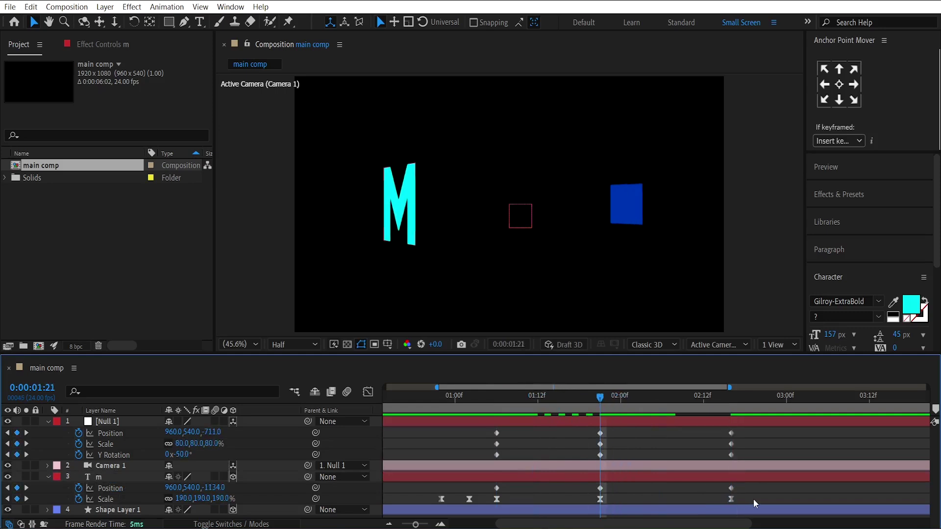
- Easy Ease the null's and letter's keyframes from 0:00:01:06 to 0:00:02:16, sharpen their speed curves into mid-move peaks, and preview
{"action": "left_click_drag", "start_coordinate": [754, 499], "coordinate": [481, 434]}
{"action": "key", "text": "F9"}
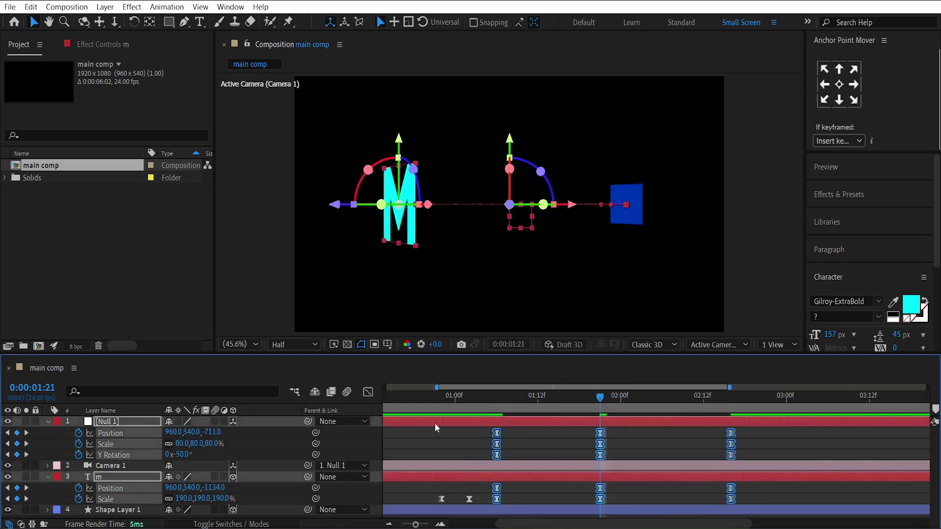
{"action": "left_click", "coordinate": [368, 393]}
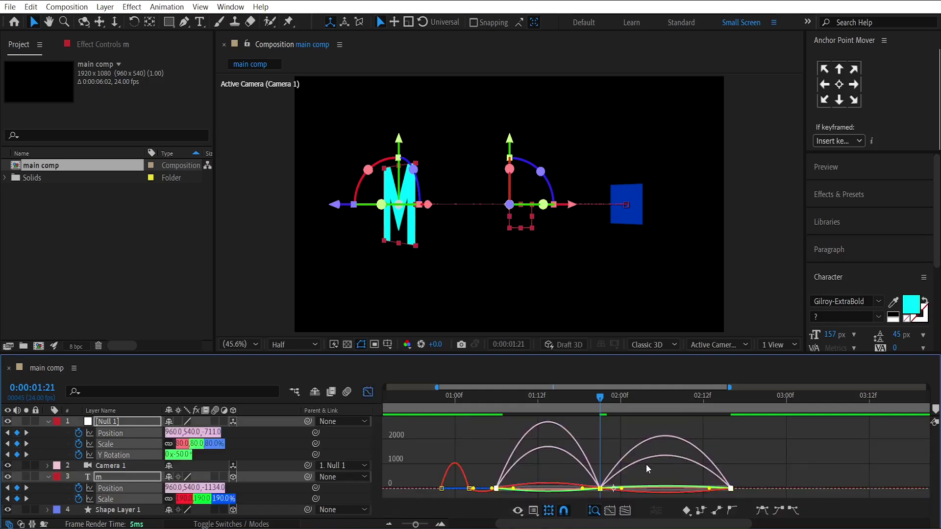
{"action": "left_click_drag", "start_coordinate": [791, 442], "coordinate": [487, 505]}
{"action": "left_click_drag", "start_coordinate": [715, 491], "coordinate": [661, 490]}
{"action": "left_click_drag", "start_coordinate": [627, 451], "coordinate": [540, 490]}
{"action": "left_click", "coordinate": [410, 402]}
{"action": "key", "text": "space"}
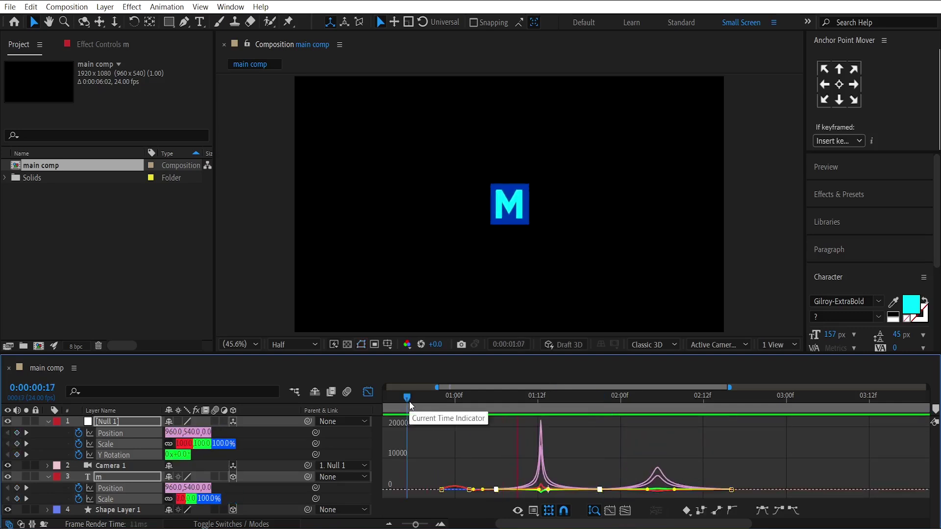
- Retime the null's and letter's move, shifting the middle keyframes to 0:00:02:08 and the last ones to 0:00:03:11, and preview it
{"action": "key", "text": "space"}
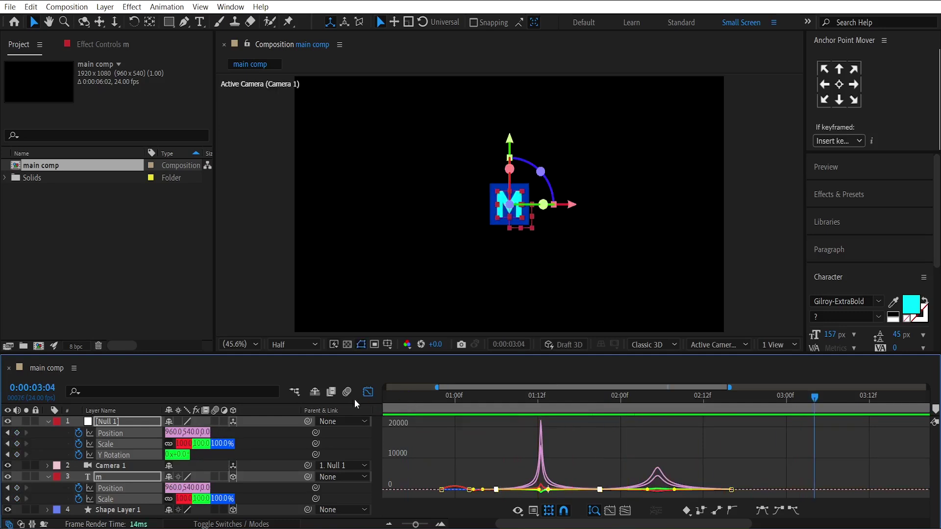
{"action": "left_click", "coordinate": [366, 393]}
{"action": "left_click_drag", "start_coordinate": [792, 428], "coordinate": [489, 507]}
{"action": "left_click_drag", "start_coordinate": [734, 439], "coordinate": [856, 437]}
{"action": "left_click_drag", "start_coordinate": [641, 431], "coordinate": [677, 514]}
{"action": "left_click_drag", "start_coordinate": [660, 435], "coordinate": [680, 436]}
{"action": "left_click", "coordinate": [449, 433]}
{"action": "left_click", "coordinate": [416, 402]}
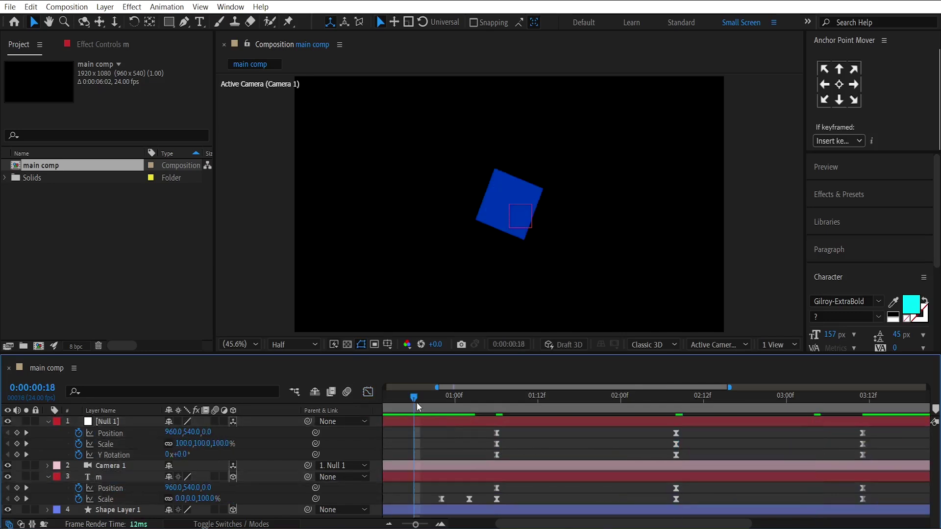
{"action": "key", "text": "space"}
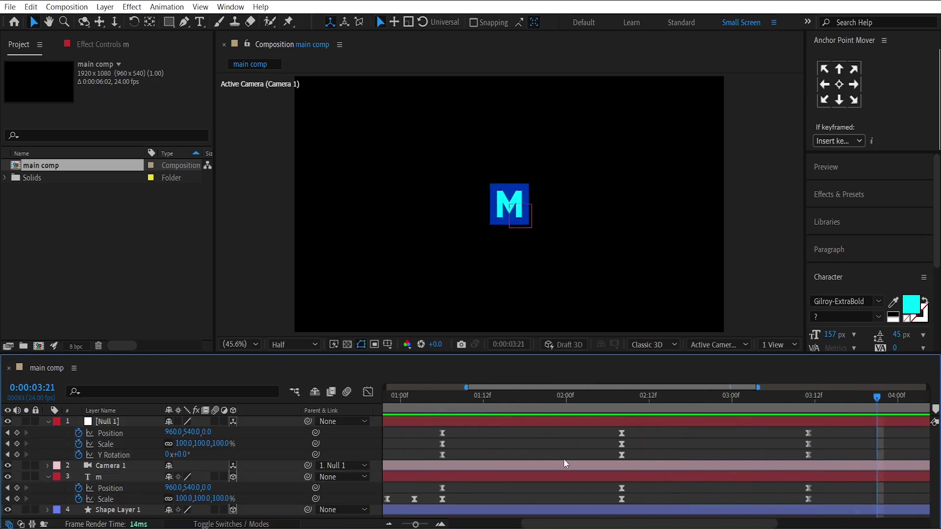
- At 0:00:02:08, set the letter layer's Scale to 235% and change its label colour to Yellow
{"action": "left_click", "coordinate": [558, 474]}
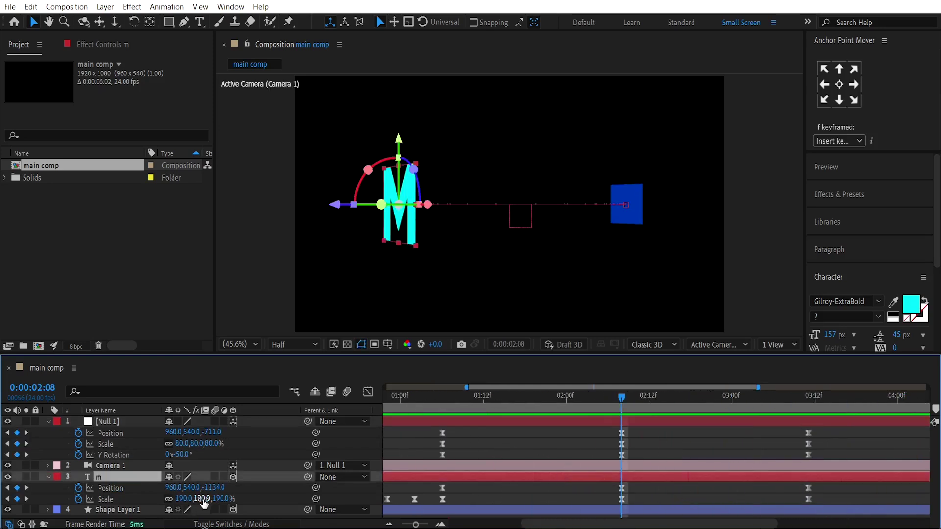
{"action": "left_click_drag", "start_coordinate": [202, 498], "coordinate": [230, 500]}
{"action": "left_click", "coordinate": [57, 477]}
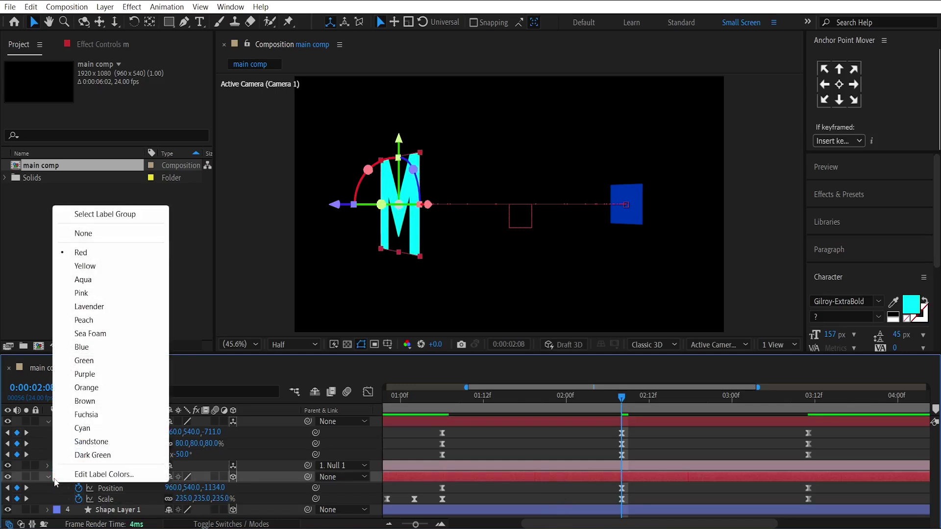
{"action": "left_click", "coordinate": [84, 266]}
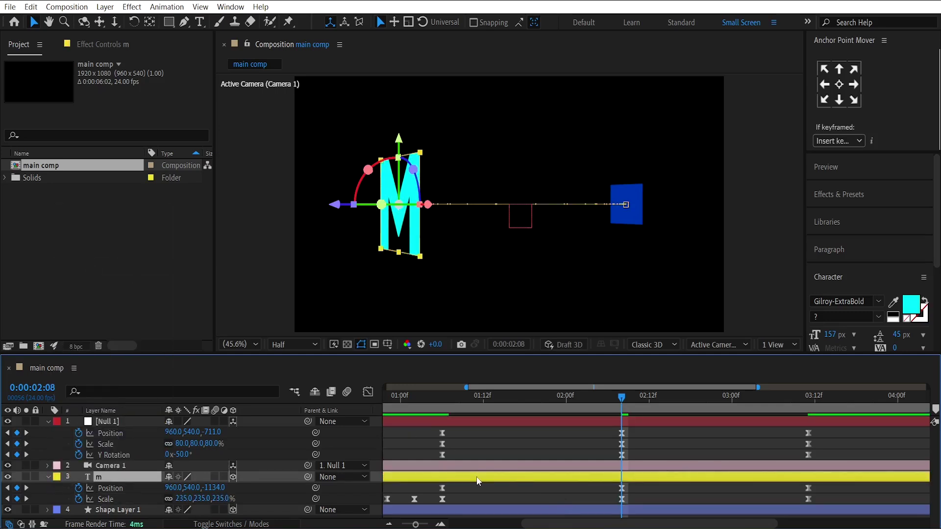
- Duplicate the letter layer and trim the copy to run from 0:00:01:06 to 0:00:03:11
{"action": "key", "text": "ctrl+d"}
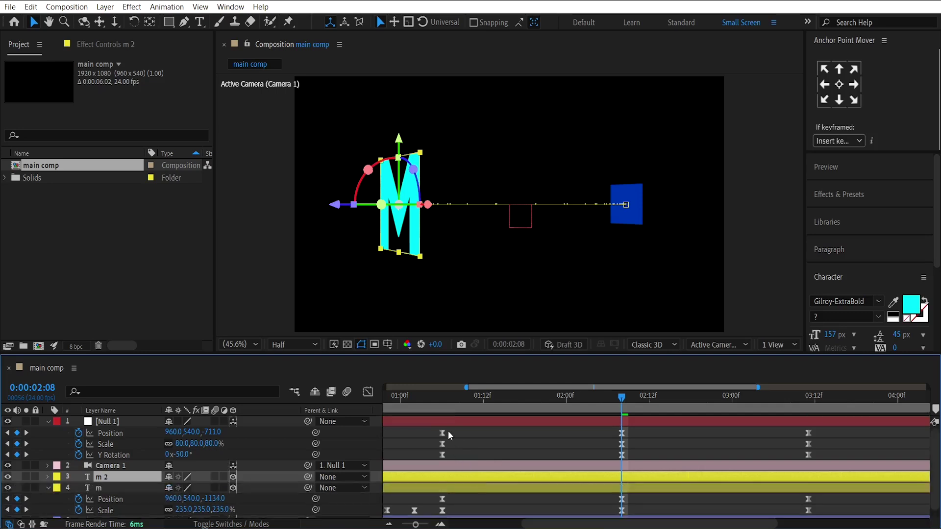
{"action": "left_click", "coordinate": [442, 404]}
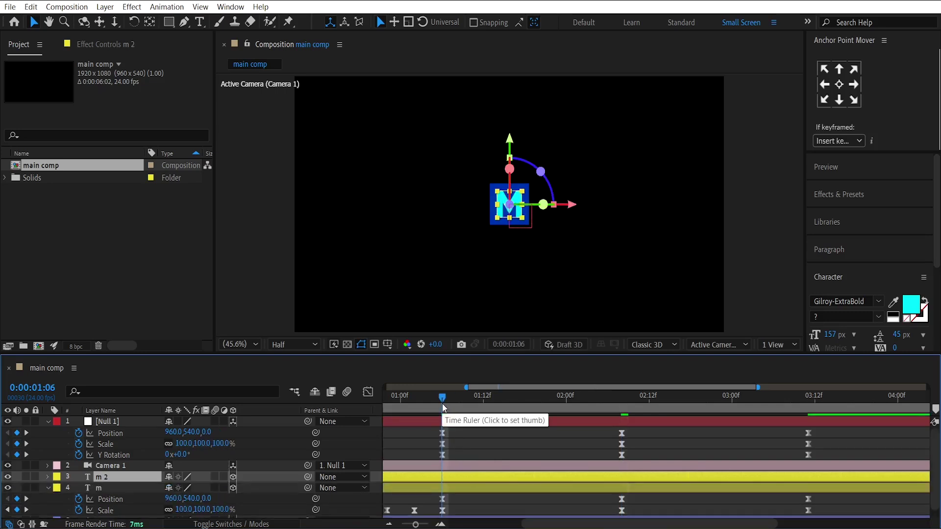
{"action": "key", "text": "alt+bracketleft"}
{"action": "left_click", "coordinate": [808, 406]}
{"action": "key", "text": "alt+bracketright"}
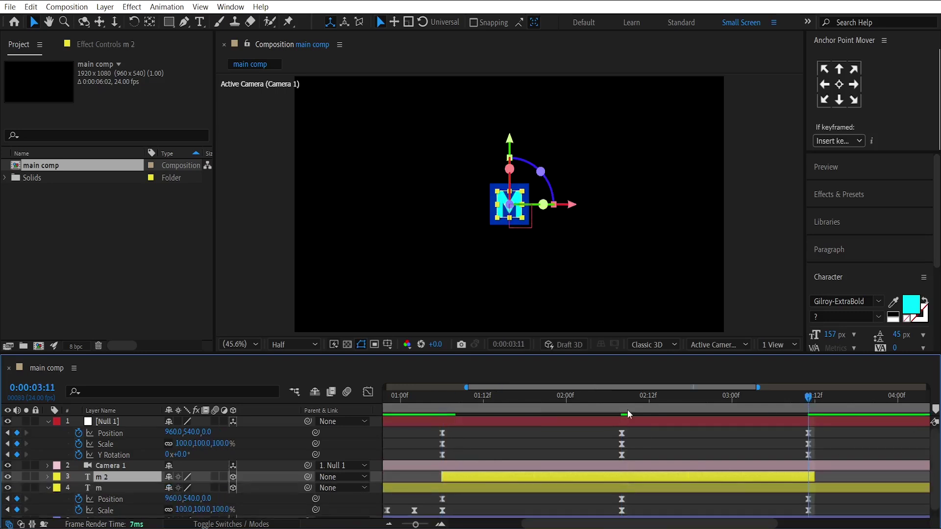
- At 0:00:02:08, move letter copy m 2 along Z to about -887 and set its Scale to 168%
{"action": "left_click", "coordinate": [624, 401]}
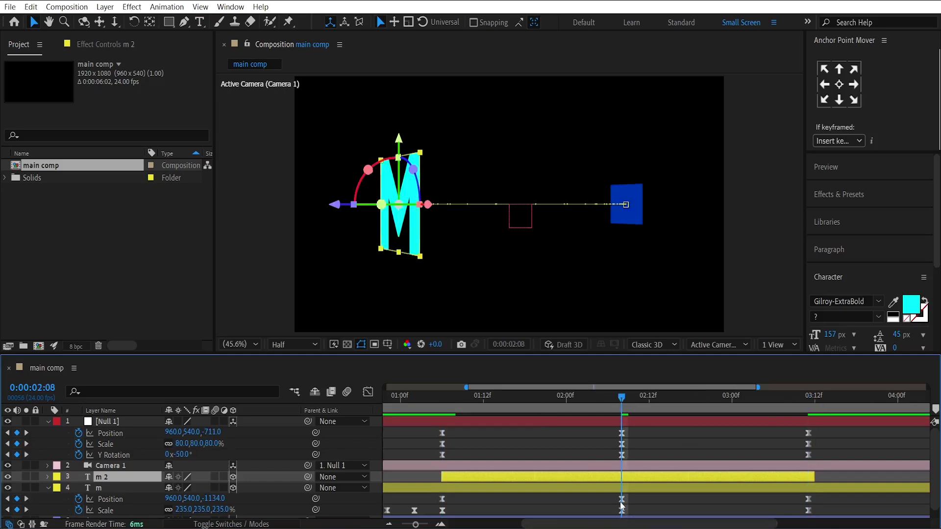
{"action": "key", "text": "u"}
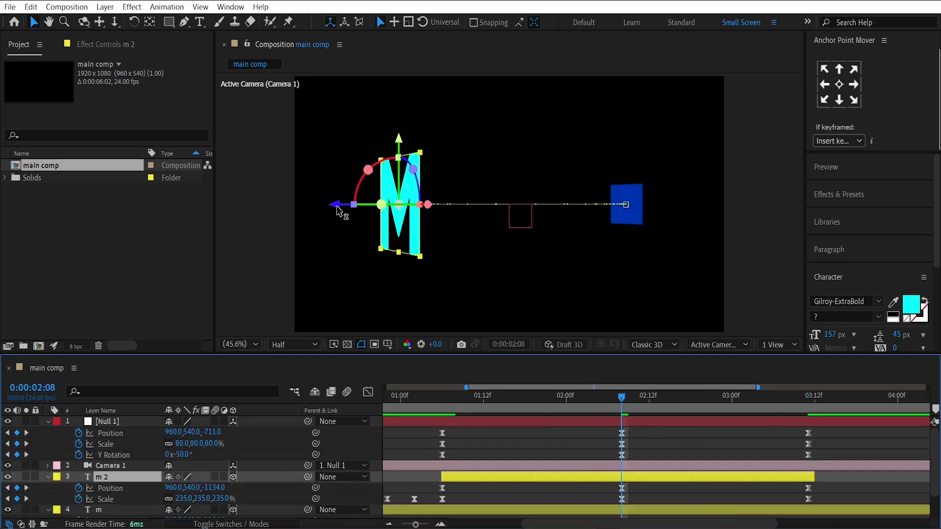
{"action": "left_click_drag", "start_coordinate": [348, 209], "coordinate": [415, 214]}
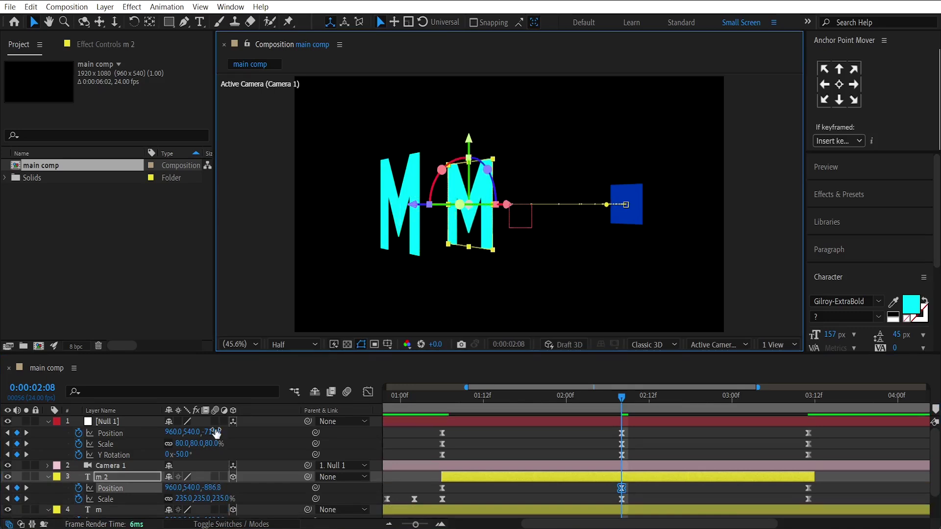
{"action": "left_click_drag", "start_coordinate": [182, 499], "coordinate": [143, 500]}
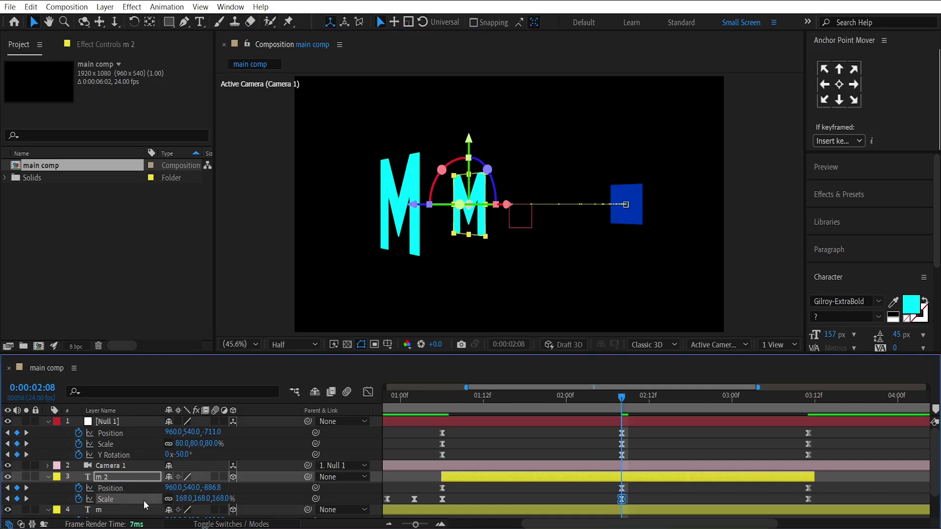
- Duplicate m 2, move the new copy closer to the square at Z about -620, and set its Scale to 126%
{"action": "left_click", "coordinate": [596, 481]}
{"action": "key", "text": "ctrl+d"}
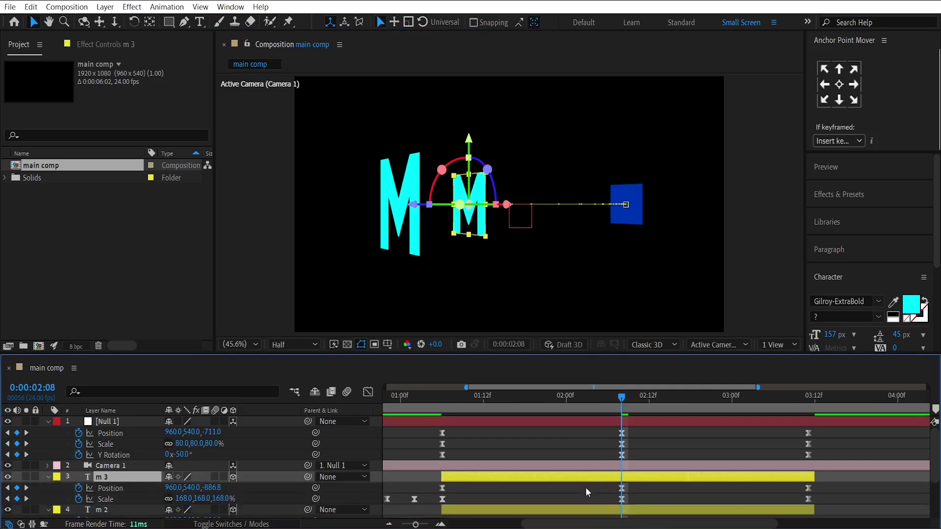
{"action": "left_click_drag", "start_coordinate": [414, 207], "coordinate": [478, 205]}
{"action": "left_click_drag", "start_coordinate": [185, 500], "coordinate": [164, 500]}
- Duplicate m 3, move the new copy along Z to about -347.5, and set its Scale to 85%
{"action": "key", "text": "ctrl+d"}
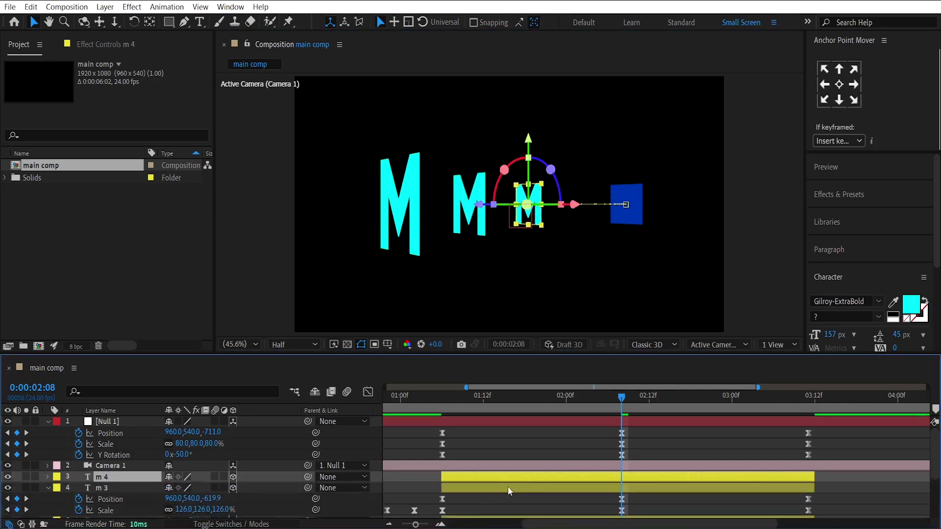
{"action": "left_click_drag", "start_coordinate": [184, 499], "coordinate": [178, 499]}
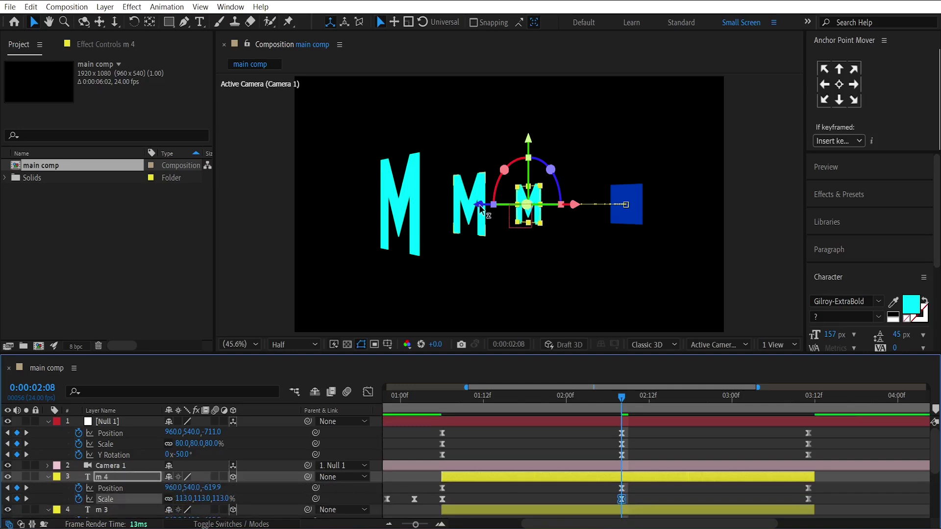
{"action": "left_click_drag", "start_coordinate": [481, 204], "coordinate": [551, 205]}
{"action": "left_click_drag", "start_coordinate": [183, 499], "coordinate": [167, 499]}
- Reveal Opacity for the three letter copies and set the Opacity of m 2 to 80%
{"action": "key", "text": "ctrl+Down"}
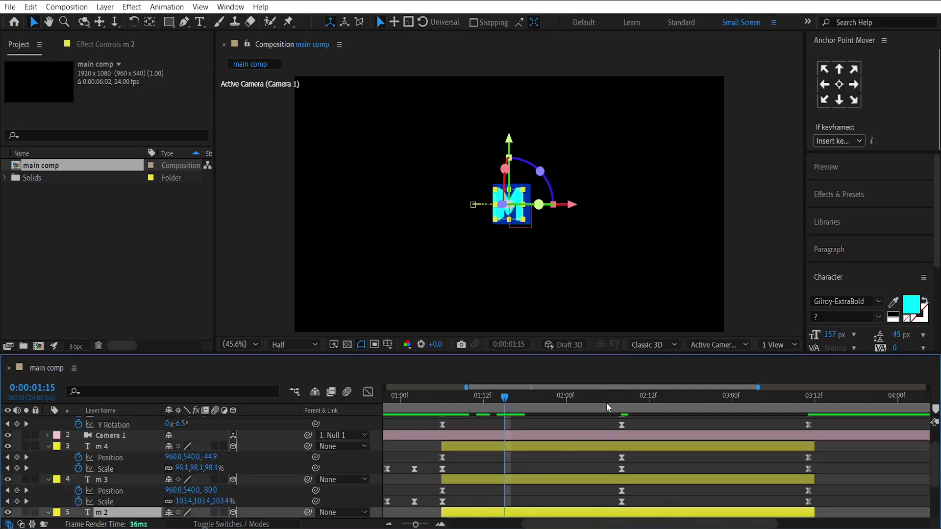
{"action": "key", "text": "ctrl+Down"}
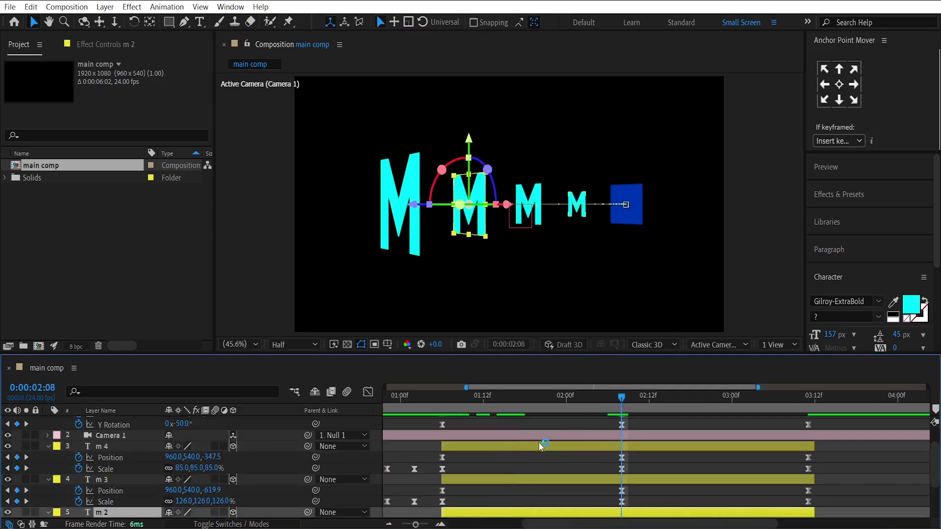
{"action": "left_click", "coordinate": [520, 448], "text": "shift"}
{"action": "key", "text": "t"}
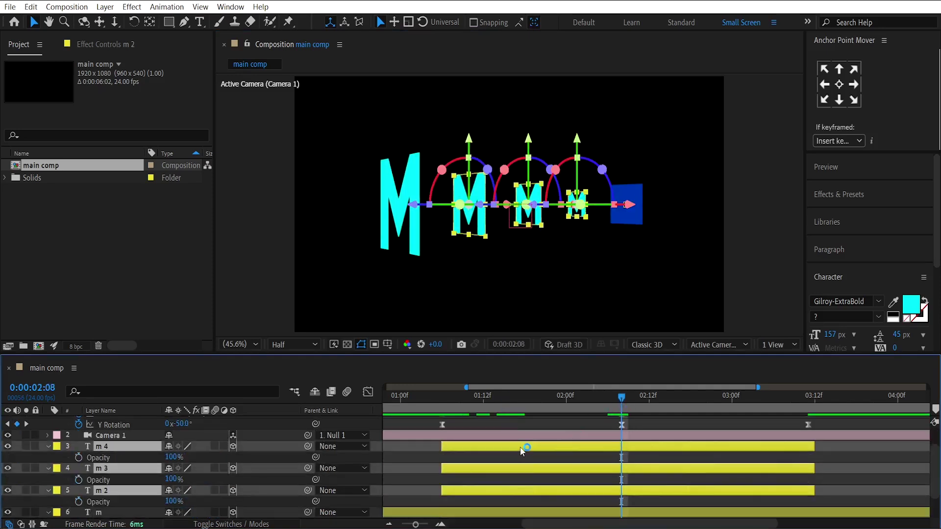
{"action": "left_click", "coordinate": [128, 502]}
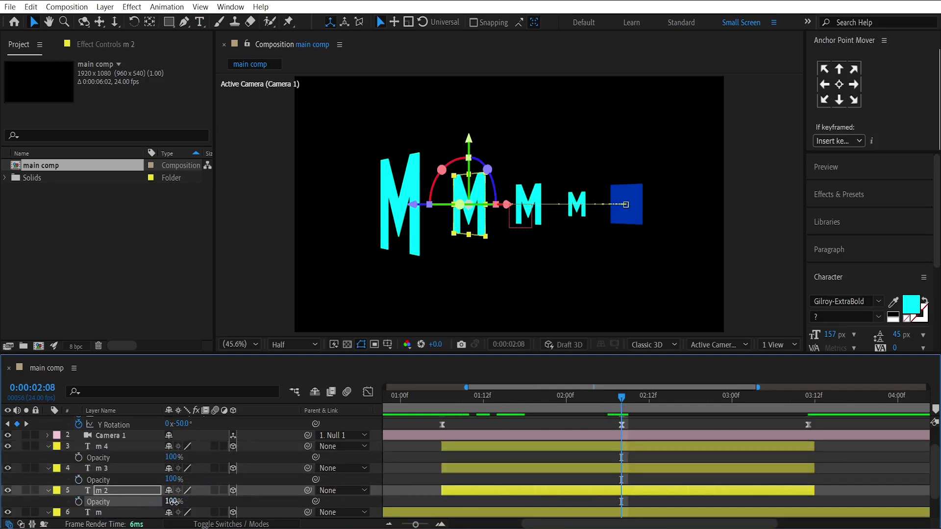
{"action": "left_click", "coordinate": [173, 501]}
{"action": "type", "text": "80"}
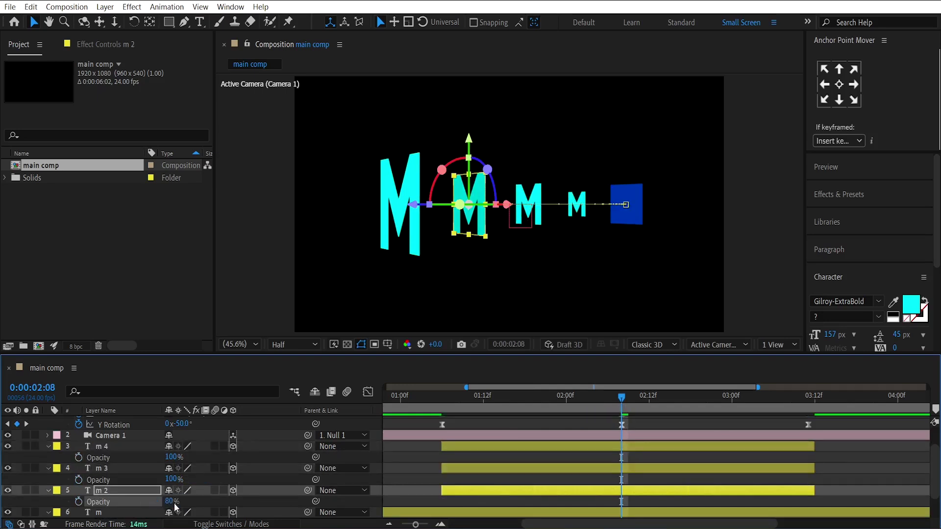
- Set the Opacity of m 3 to 60% and of m 4 to 40%
{"action": "left_click", "coordinate": [129, 469]}
{"action": "left_click", "coordinate": [170, 482]}
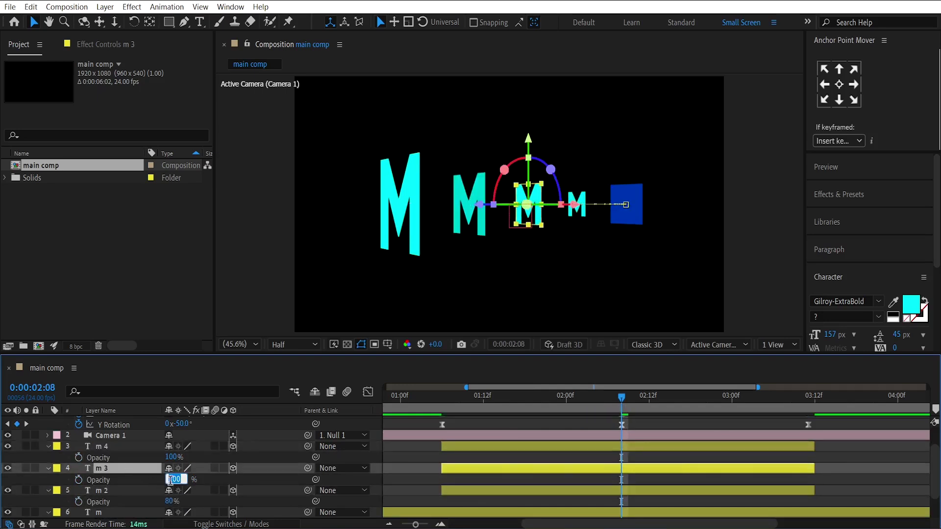
{"action": "type", "text": "60"}
{"action": "key", "text": "Return"}
{"action": "left_click", "coordinate": [136, 447]}
{"action": "left_click", "coordinate": [170, 457]}
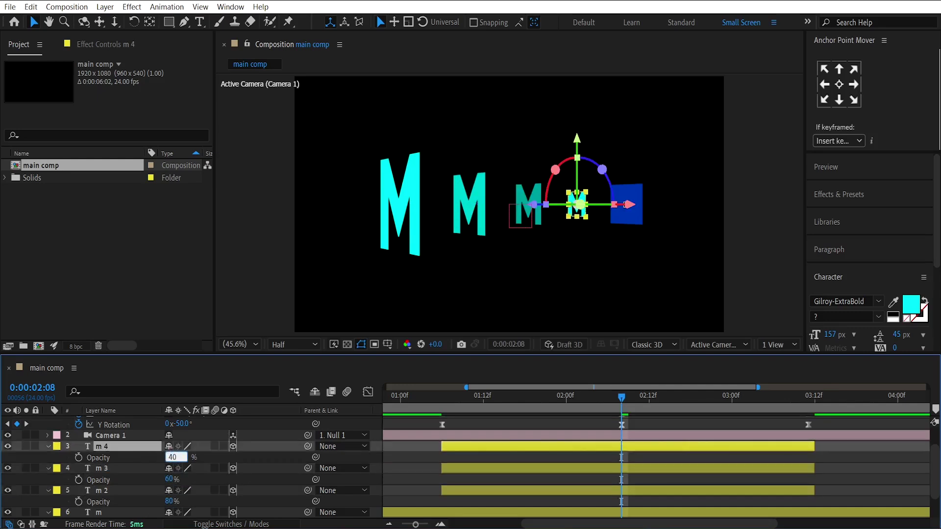
{"action": "type", "text": "40"}
{"action": "key", "text": "Return"}
- Add the expression random(40,60) to the Opacity of m 3 and preview the composition from the start
{"action": "left_click", "coordinate": [106, 469]}
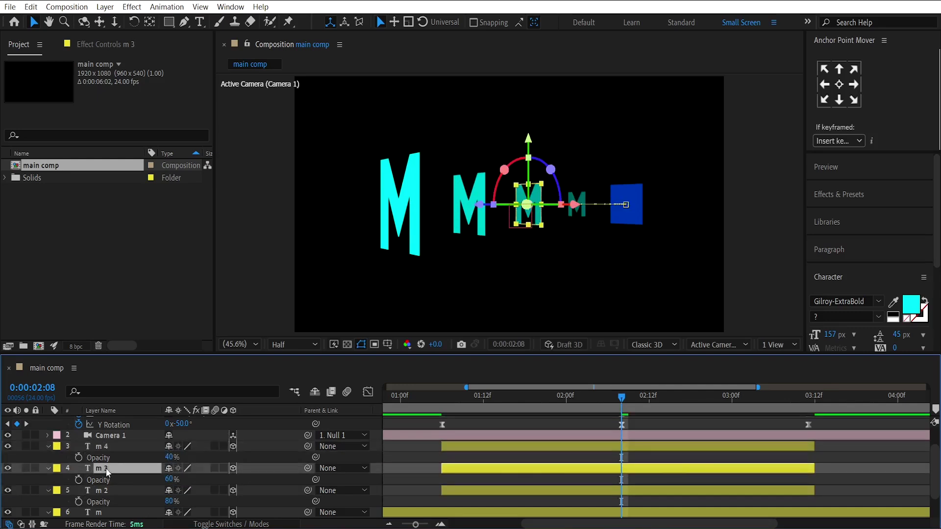
{"action": "left_click", "coordinate": [78, 480], "text": "alt"}
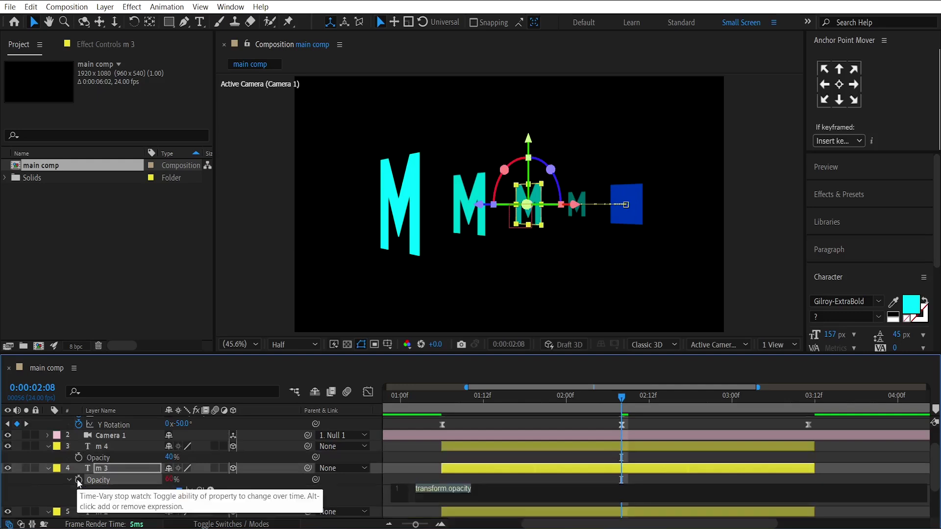
{"action": "type", "text": "rand"}
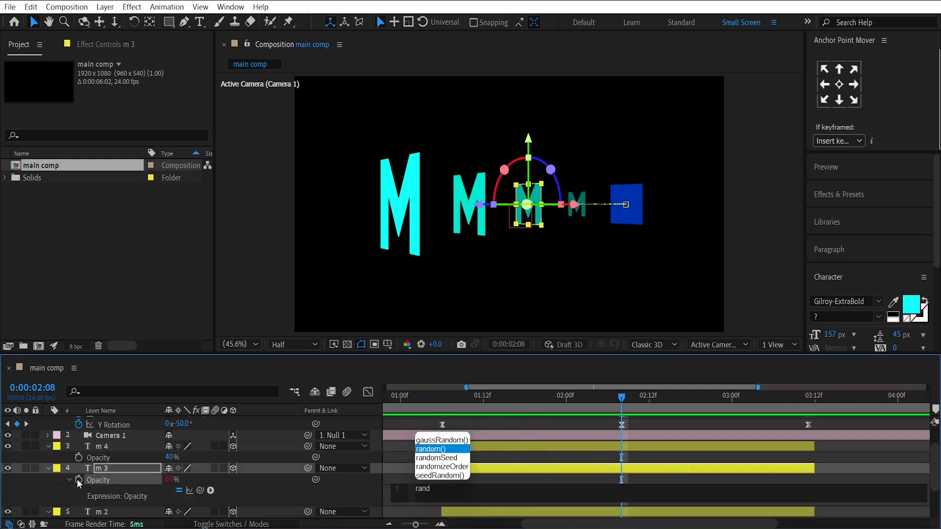
{"action": "key", "text": "Return"}
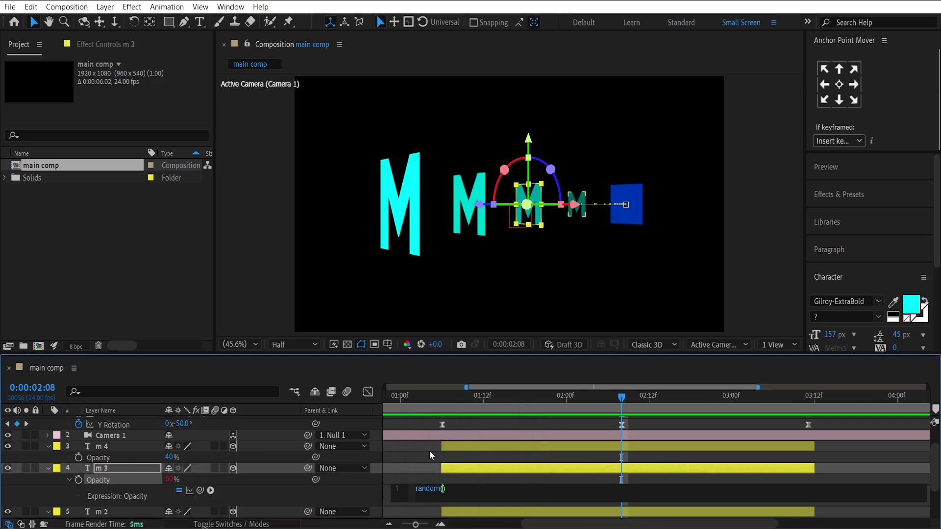
{"action": "type", "text": "40,60"}
{"action": "left_click_drag", "start_coordinate": [447, 409], "coordinate": [292, 439]}
{"action": "key", "text": "space"}
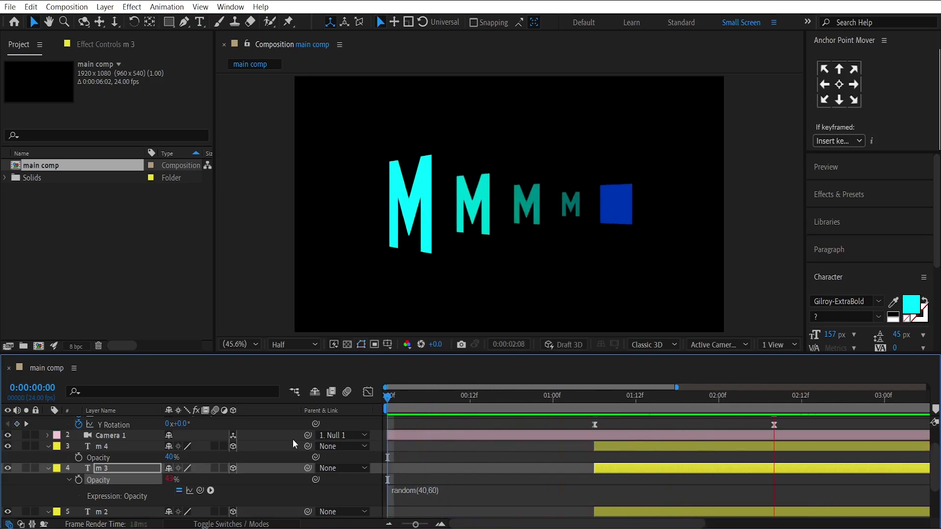
{"action": "key", "text": "space"}
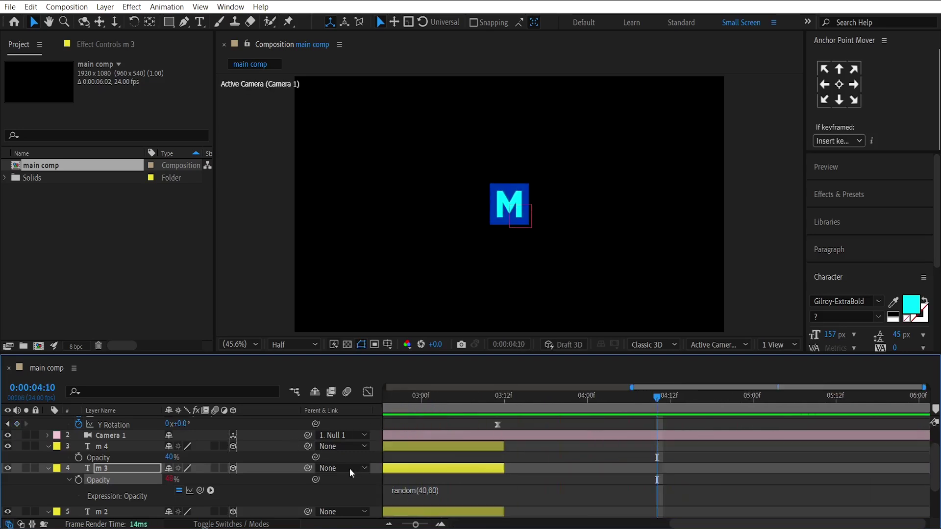
- Collapse all layers' properties and move m 4, m 3 and m 2 below the original letter layer m
{"action": "scroll", "coordinate": [443, 481], "scroll_direction": "left", "scroll_amount": 3}
{"action": "key", "text": "ctrl+a"}
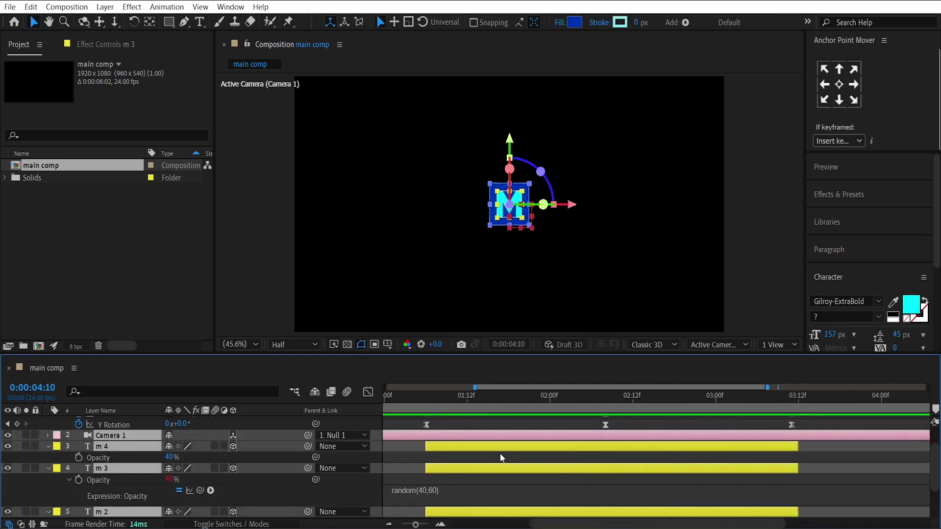
{"action": "key", "text": "u"}
{"action": "left_click", "coordinate": [444, 499]}
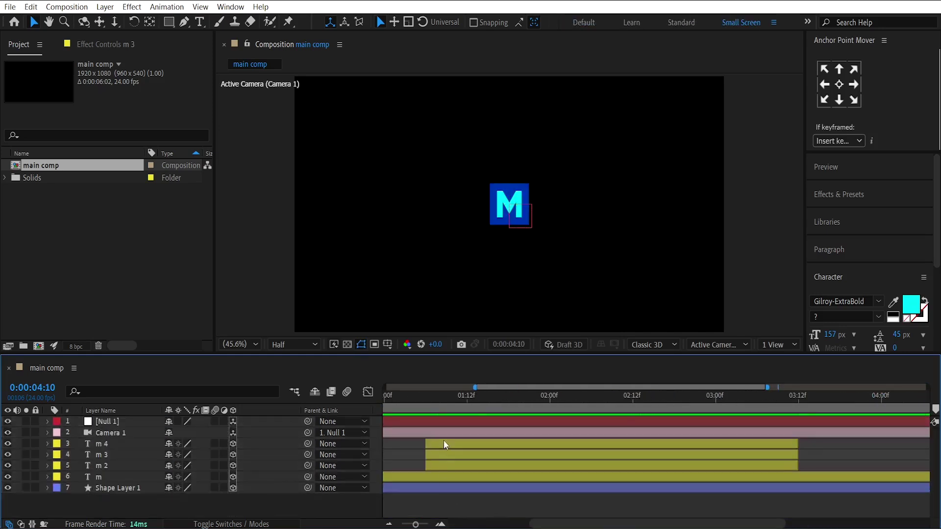
{"action": "left_click", "coordinate": [437, 444]}
{"action": "left_click", "coordinate": [440, 467], "text": "shift"}
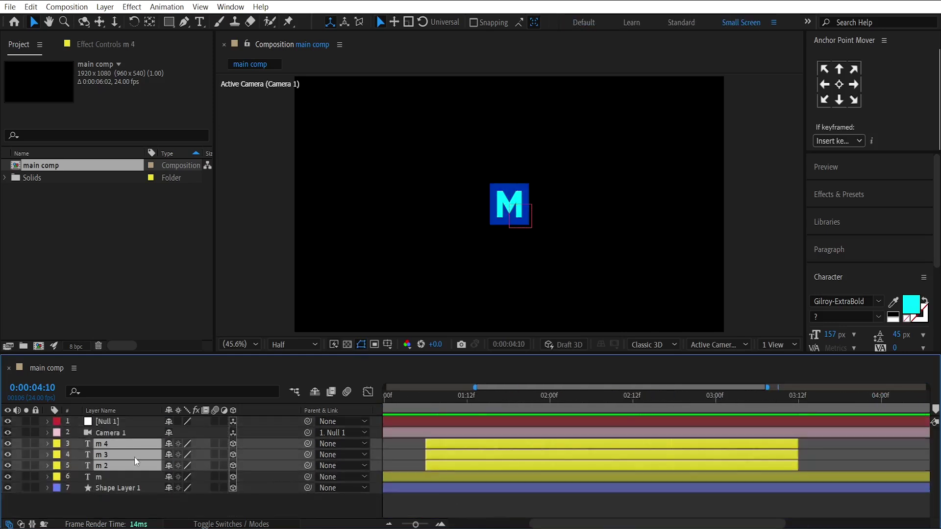
{"action": "left_click_drag", "start_coordinate": [135, 457], "coordinate": [131, 483]}
{"action": "left_click", "coordinate": [471, 512]}
- Apply Deep Glow to layer m 3, set its Exposure to 0.5 and preview the composition from 0:00:01:06
{"action": "left_click", "coordinate": [551, 399]}
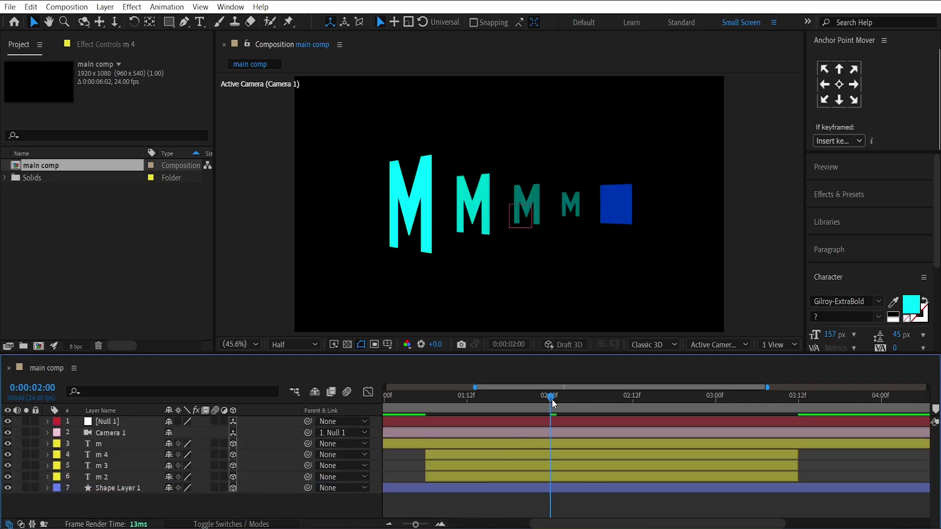
{"action": "left_click", "coordinate": [529, 469]}
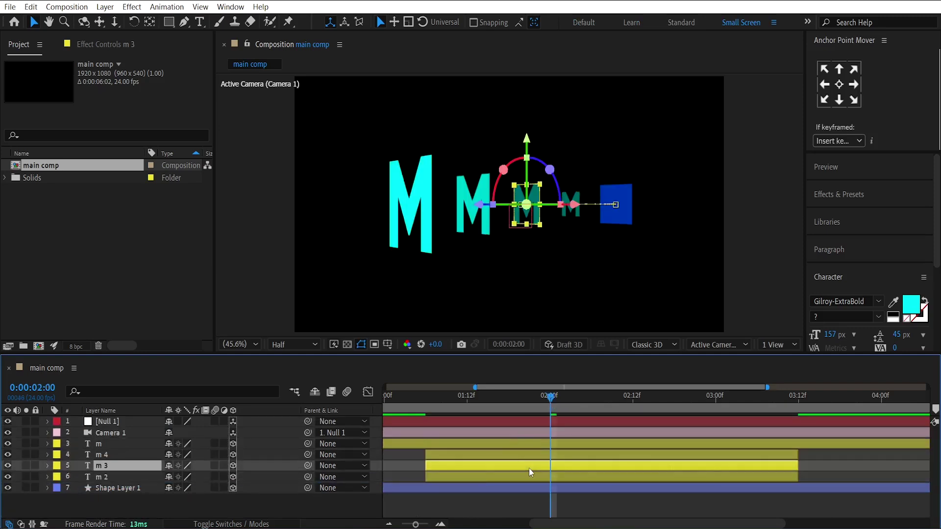
{"action": "key", "text": "ctrl+space"}
{"action": "type", "text": "de"}
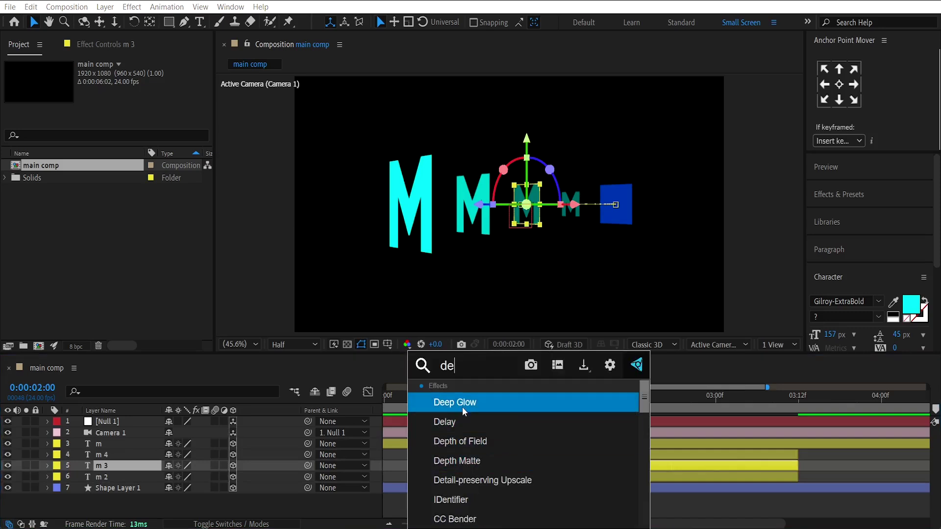
{"action": "left_click", "coordinate": [462, 407]}
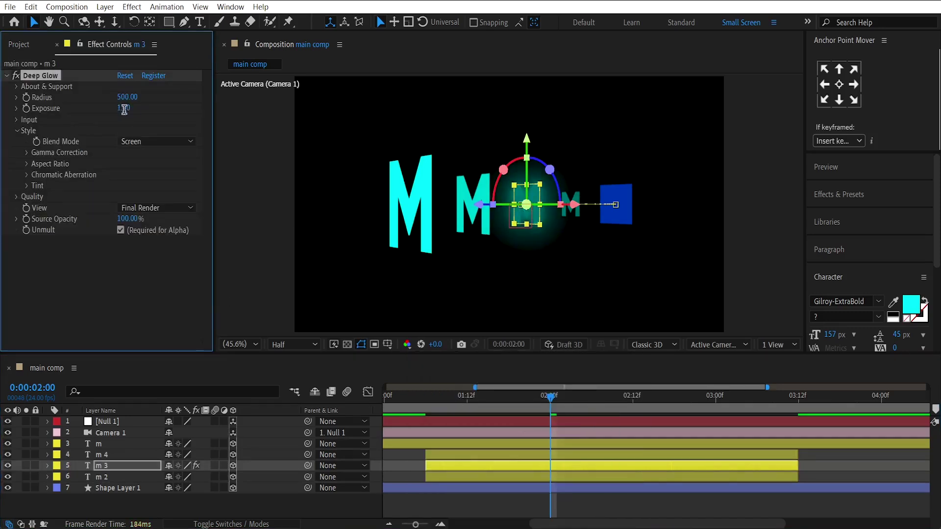
{"action": "left_click", "coordinate": [125, 110]}
{"action": "type", "text": "0.5"}
{"action": "key", "text": "Return"}
{"action": "left_click_drag", "start_coordinate": [518, 410], "coordinate": [410, 420]}
{"action": "key", "text": "space"}
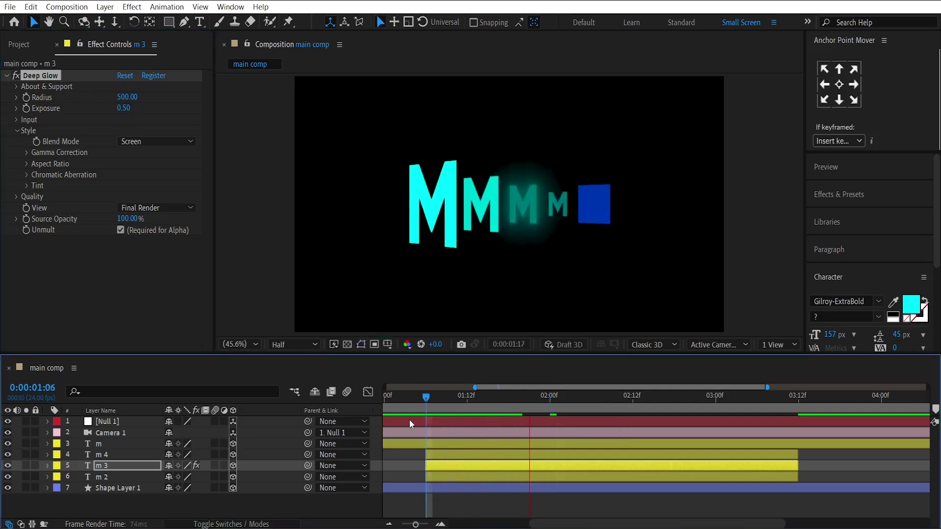
- Keyframe m 3's Deep Glow Exposure at 0:00:01:20, set it to 0 at 0:00:01:06 and reveal the layer's keyframes
{"action": "left_click_drag", "start_coordinate": [563, 405], "coordinate": [526, 412]}
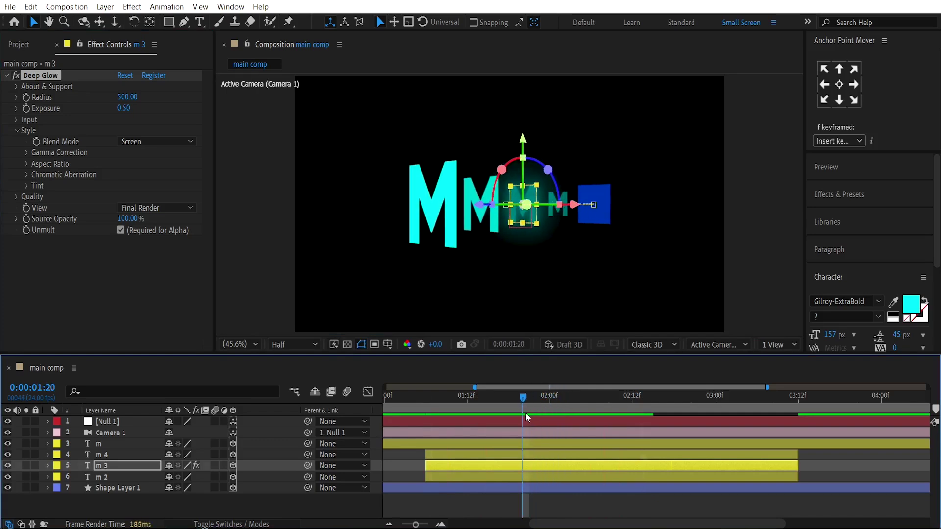
{"action": "left_click", "coordinate": [27, 111]}
{"action": "left_click", "coordinate": [428, 406]}
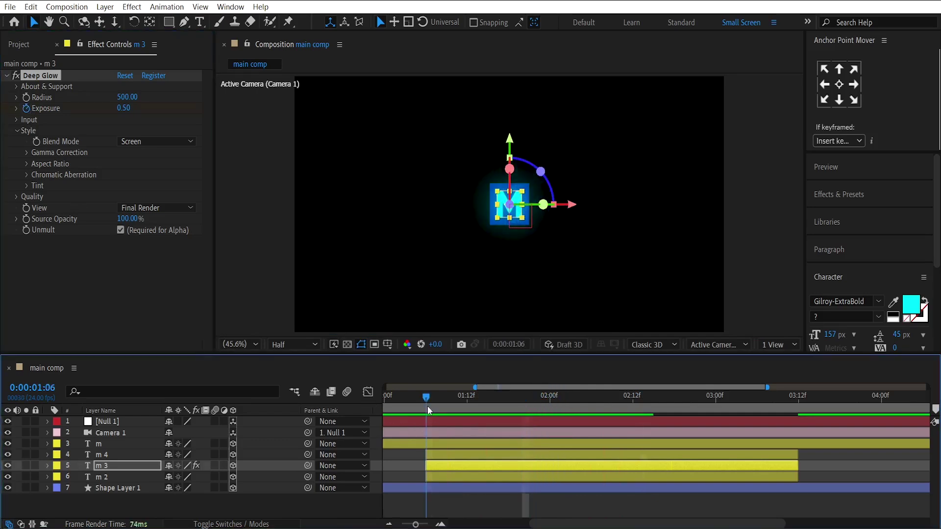
{"action": "left_click", "coordinate": [123, 108]}
{"action": "type", "text": "0"}
{"action": "key", "text": "Return"}
{"action": "key", "text": "u"}
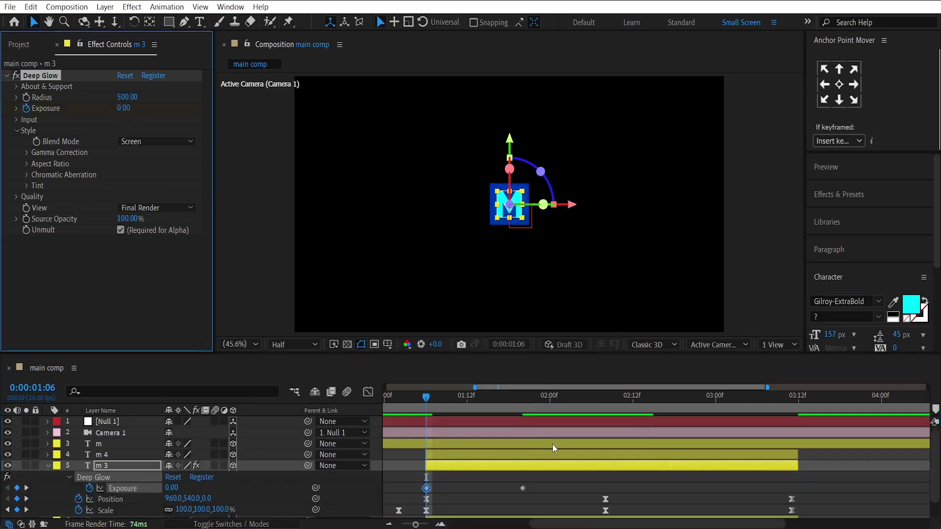
- Copy m 3's 0.5 Exposure keyframe to about 0:00:02:20 and its 0 keyframe to about 0:00:03:09, and preview
{"action": "left_click", "coordinate": [522, 488]}
{"action": "key", "text": "ctrl+c"}
{"action": "key", "text": "ctrl+v"}
{"action": "left_click", "coordinate": [798, 410]}
{"action": "left_click", "coordinate": [427, 489]}
{"action": "key", "text": "ctrl+c"}
{"action": "key", "text": "ctrl+v"}
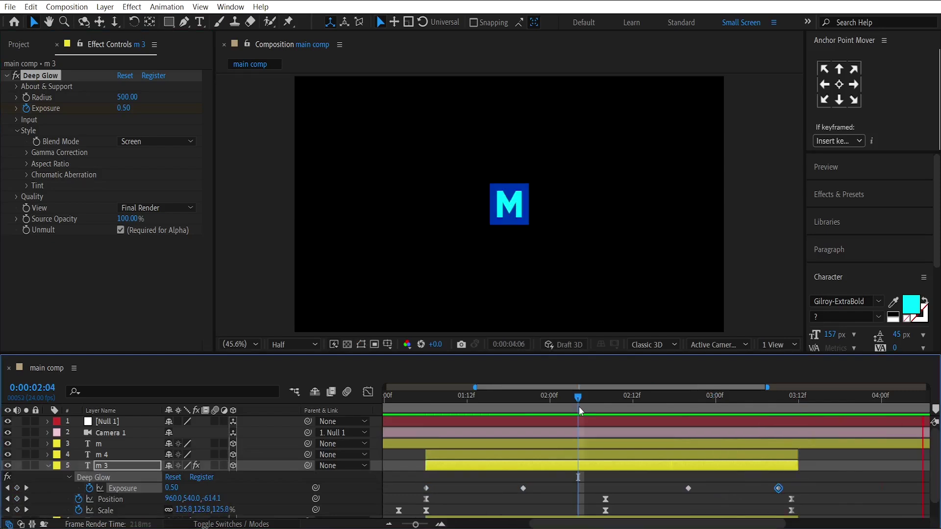
{"action": "key", "text": "space"}
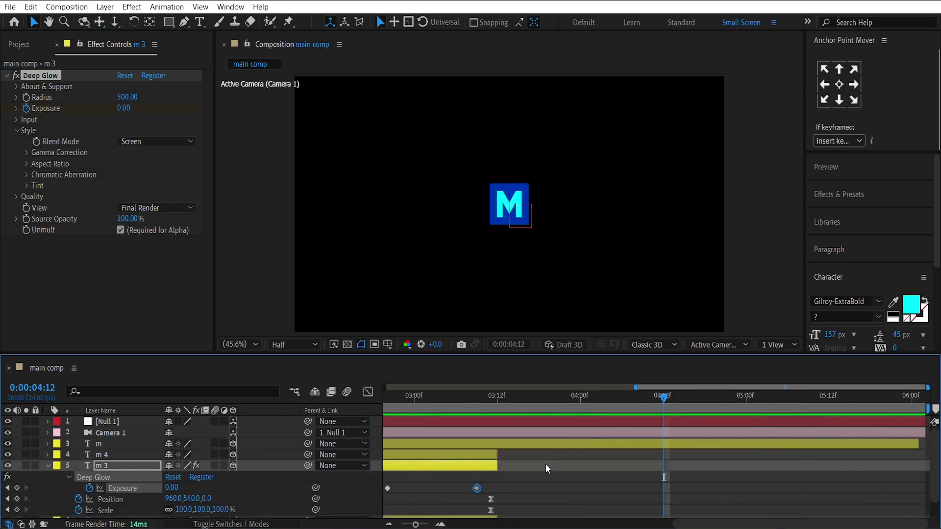
- Move m 3's last Exposure keyframe earlier to about 0:00:03:04 and preview the glow animation from before the letters separate
{"action": "scroll", "coordinate": [568, 455], "scroll_direction": "left", "scroll_amount": 3}
{"action": "left_click_drag", "start_coordinate": [504, 407], "coordinate": [525, 422]}
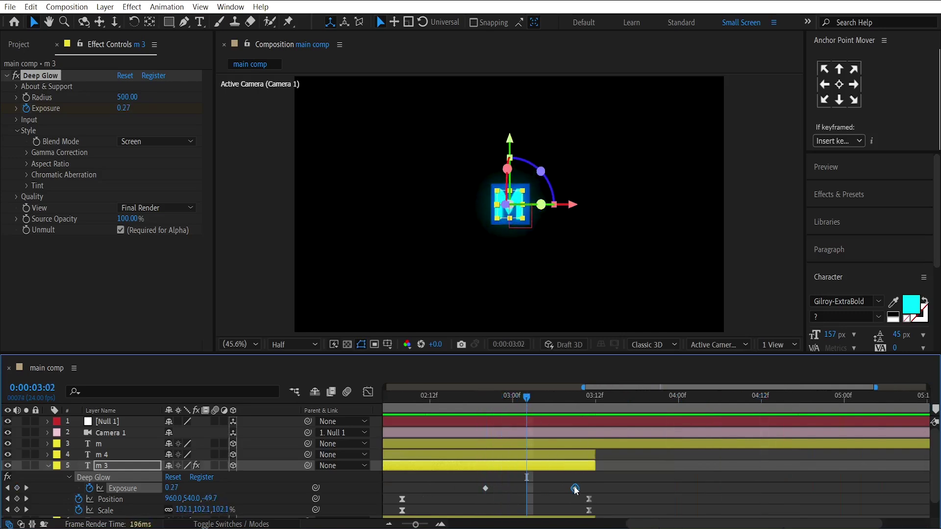
{"action": "left_click_drag", "start_coordinate": [575, 489], "coordinate": [540, 489]}
{"action": "scroll", "coordinate": [540, 490], "scroll_direction": "left", "scroll_amount": 6}
{"action": "left_click", "coordinate": [454, 402]}
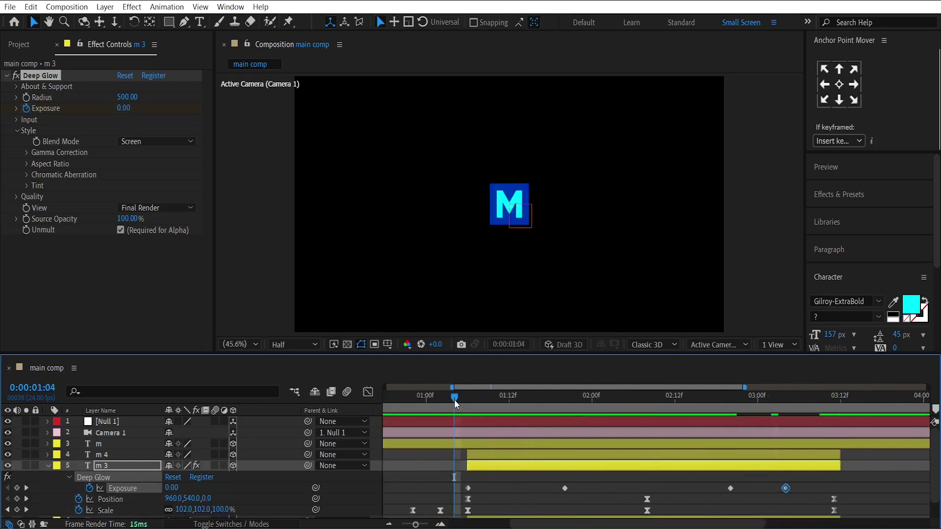
{"action": "key", "text": "space"}
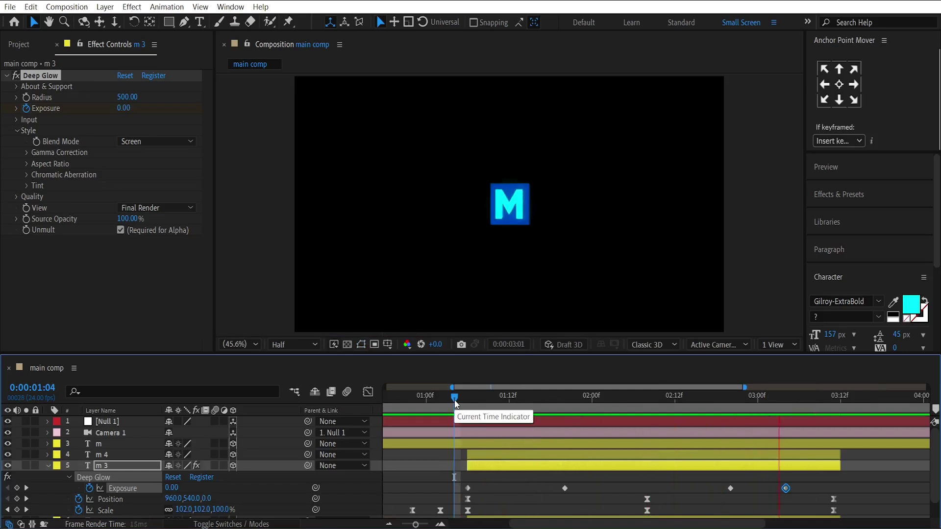
{"action": "left_click", "coordinate": [393, 399]}
{"action": "key", "text": "space"}
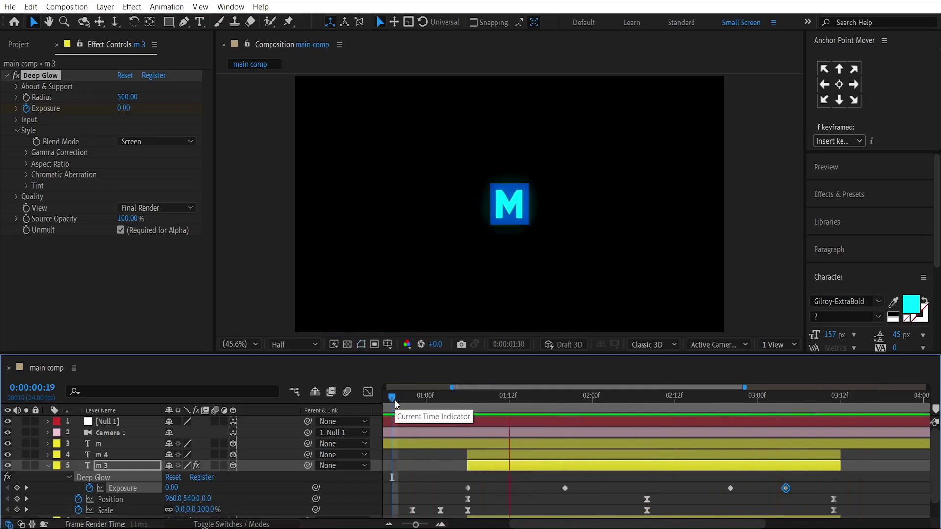
{"action": "key", "text": "space"}
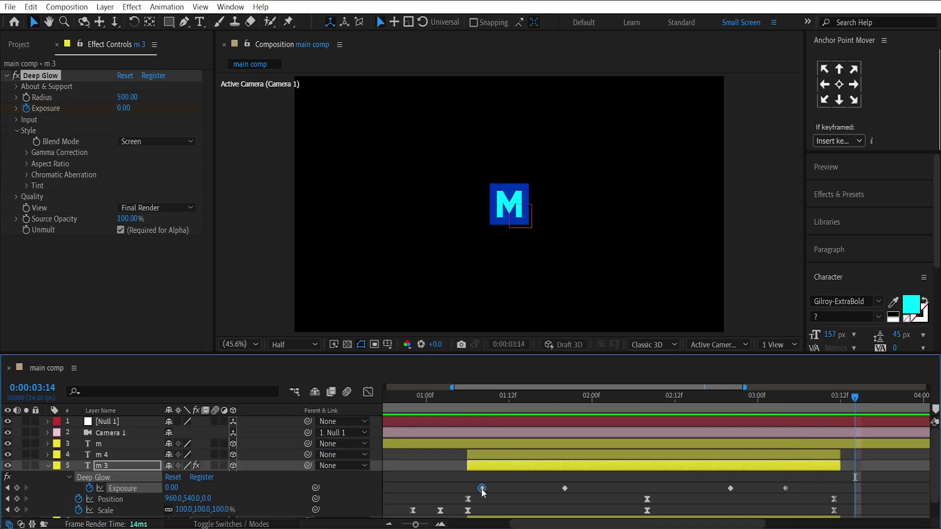
- Move m 3's first Exposure keyframe to about 0:00:01:11, and collapse the properties of all layers
{"action": "left_click_drag", "start_coordinate": [484, 489], "coordinate": [505, 489]}
{"action": "left_click", "coordinate": [462, 482]}
{"action": "scroll", "coordinate": [461, 481], "scroll_direction": "left", "scroll_amount": 3}
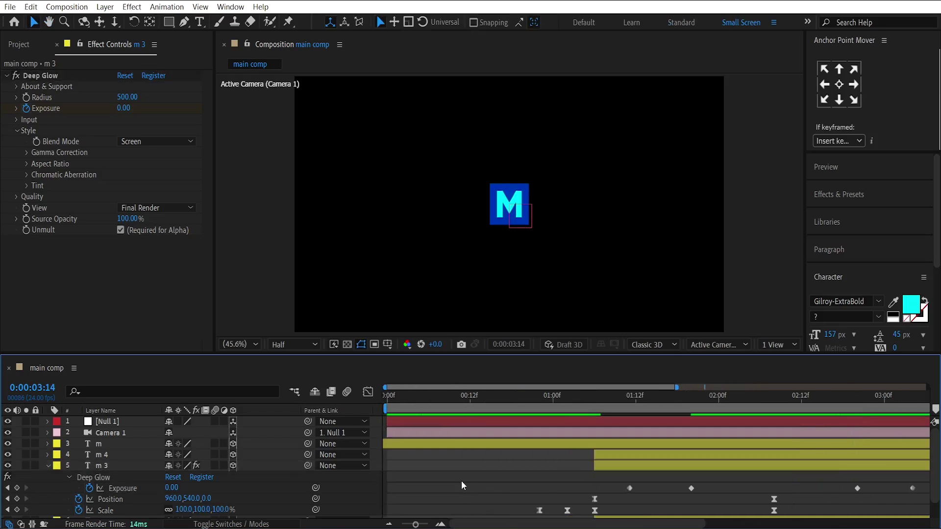
{"action": "key", "text": "ctrl+a"}
{"action": "key", "text": "u"}
{"action": "left_click", "coordinate": [586, 511]}
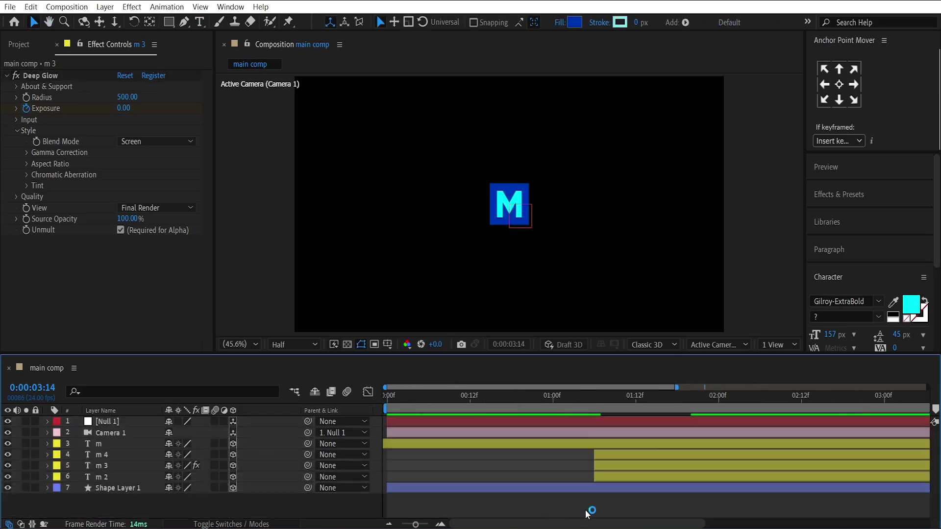
- Reveal Null 1's keyframes and set its X Position to 1255 at 0:00:04:12
{"action": "scroll", "coordinate": [730, 414], "scroll_direction": "right", "scroll_amount": 3}
{"action": "left_click", "coordinate": [731, 413]}
{"action": "scroll", "coordinate": [726, 421], "scroll_direction": "right", "scroll_amount": 3}
{"action": "left_click", "coordinate": [562, 420]}
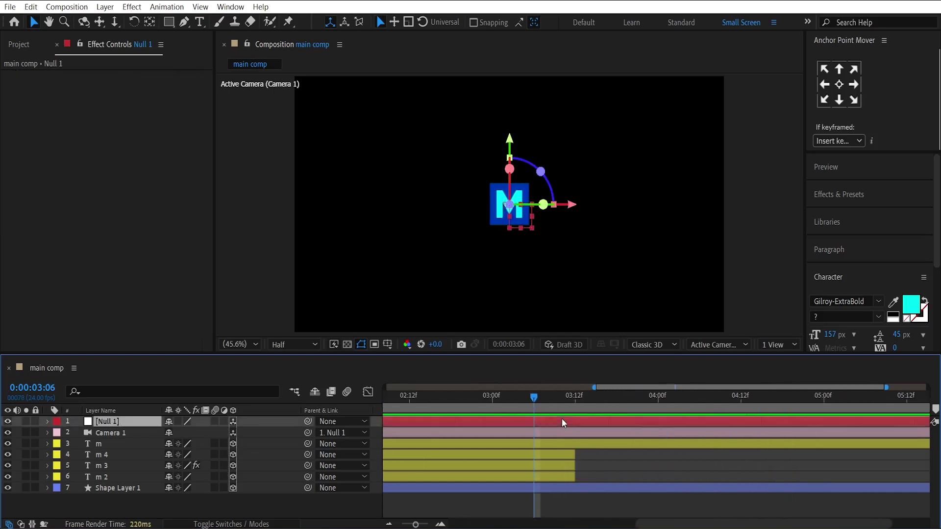
{"action": "key", "text": "u"}
{"action": "scroll", "coordinate": [527, 414], "scroll_direction": "right", "scroll_amount": 2}
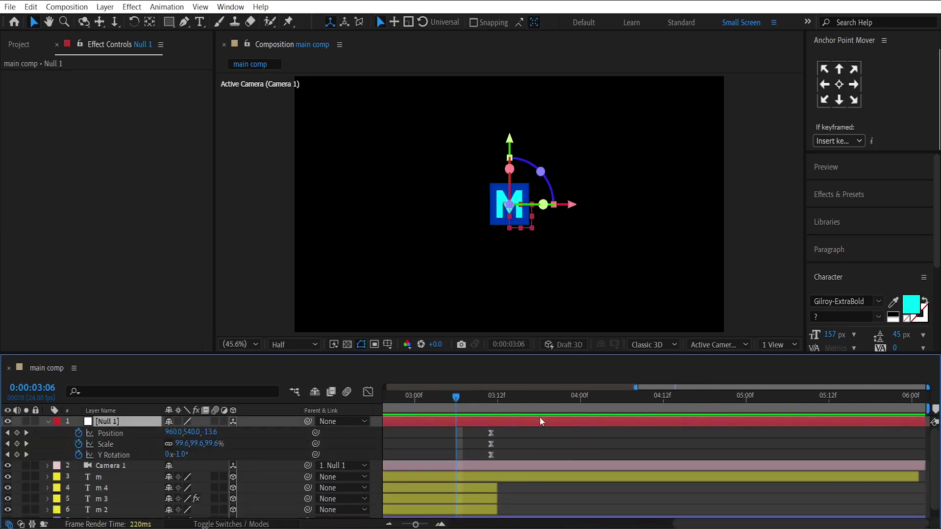
{"action": "left_click_drag", "start_coordinate": [505, 404], "coordinate": [664, 407]}
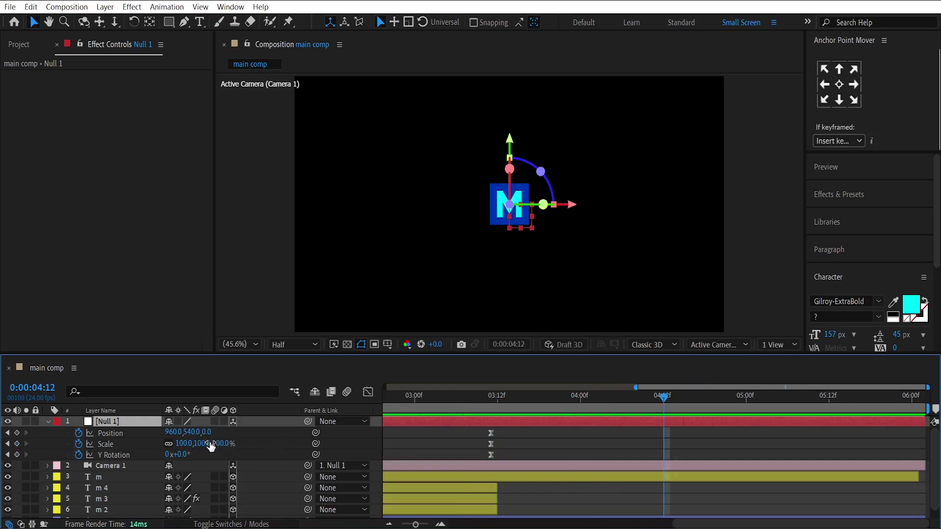
{"action": "left_click_drag", "start_coordinate": [172, 432], "coordinate": [349, 423]}
{"action": "left_click", "coordinate": [590, 437]}
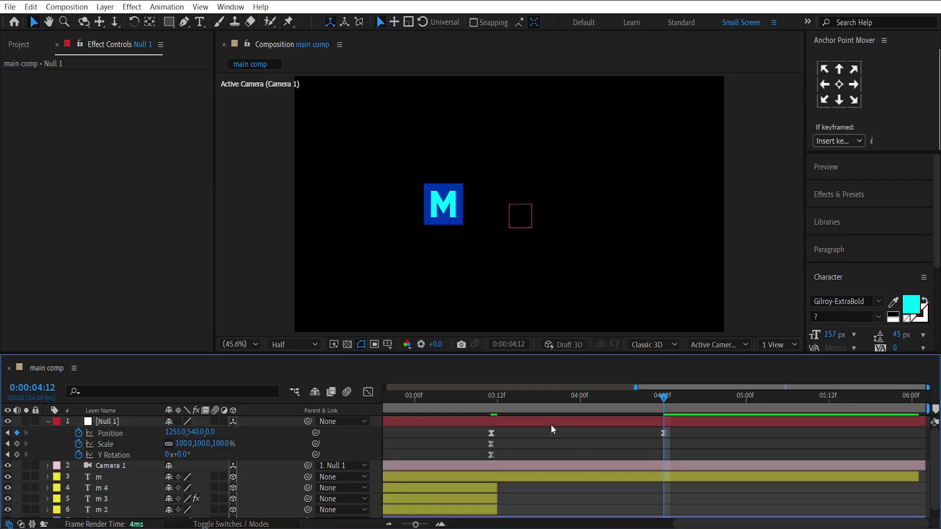
- Add a text layer reading "motion" beside the blue square and set its font to Gilroy-Bold
{"action": "left_click", "coordinate": [196, 23]}
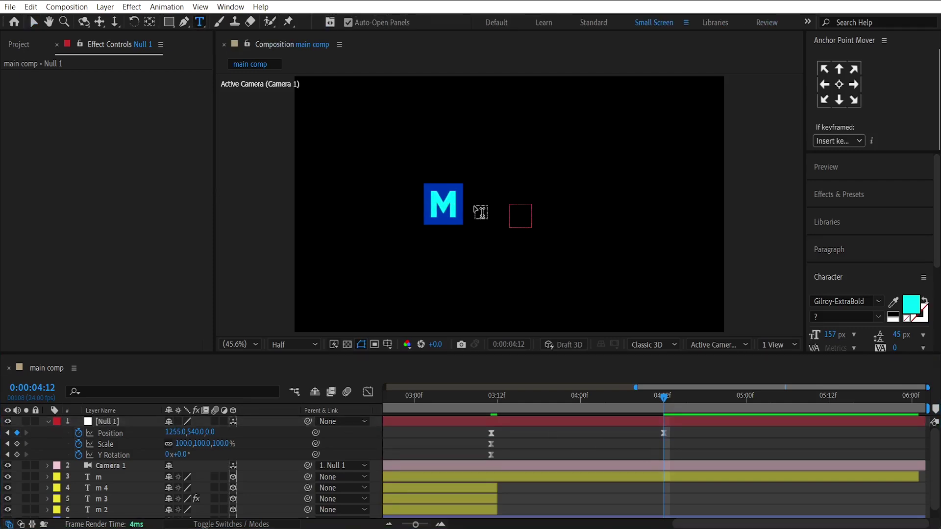
{"action": "left_click", "coordinate": [477, 215]}
{"action": "type", "text": "motion"}
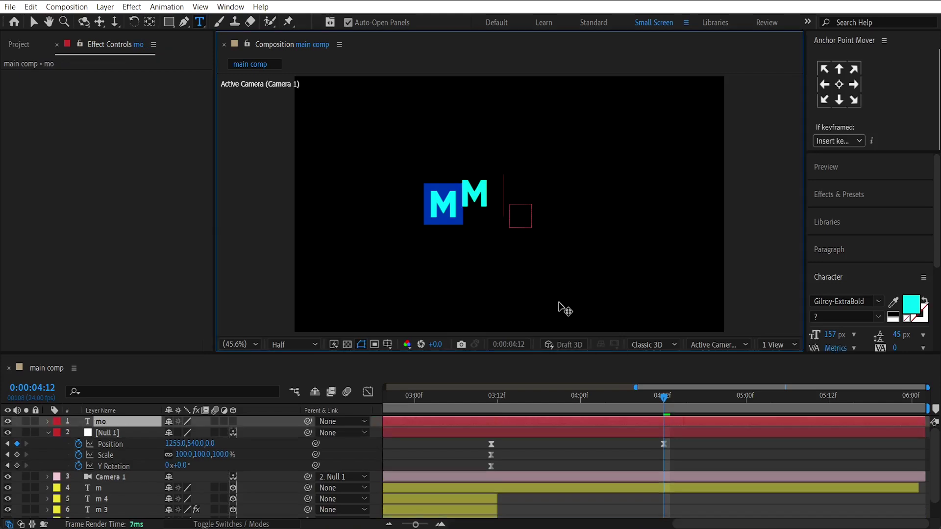
{"action": "left_click", "coordinate": [603, 427]}
{"action": "left_click", "coordinate": [878, 301]}
{"action": "left_click", "coordinate": [740, 167]}
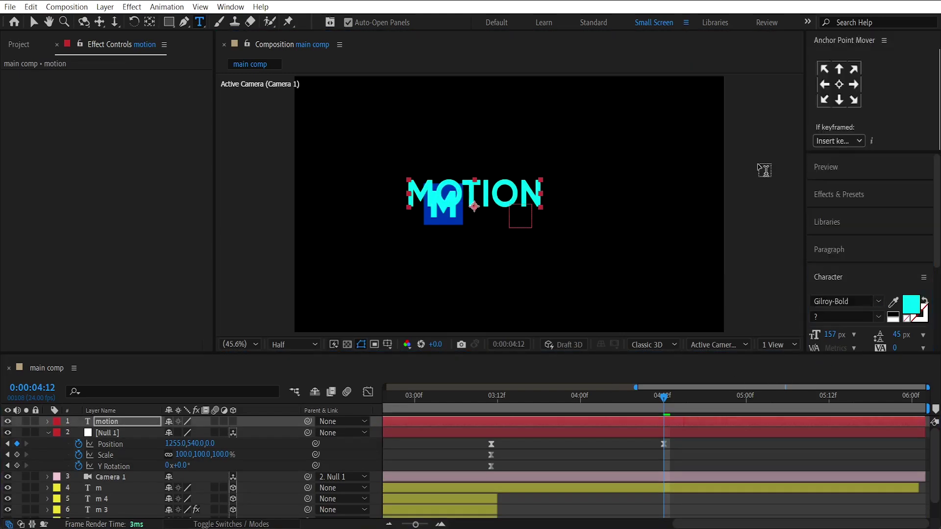
- Center the motion text's anchor point, align the text to the composition's center and shift it right to Position 1082, 540
{"action": "left_click", "coordinate": [839, 86]}
{"action": "scroll", "coordinate": [845, 289], "scroll_direction": "down", "scroll_amount": 3}
{"action": "left_click", "coordinate": [832, 338]}
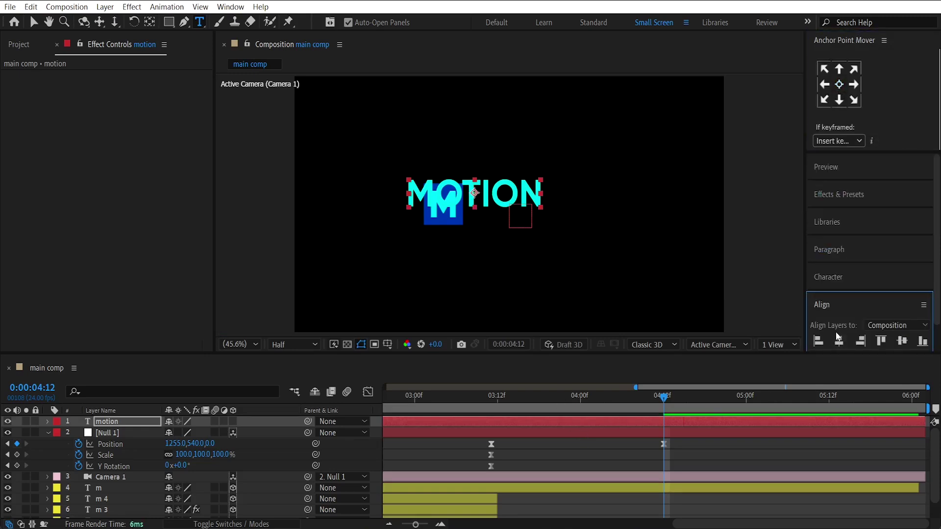
{"action": "left_click", "coordinate": [840, 341]}
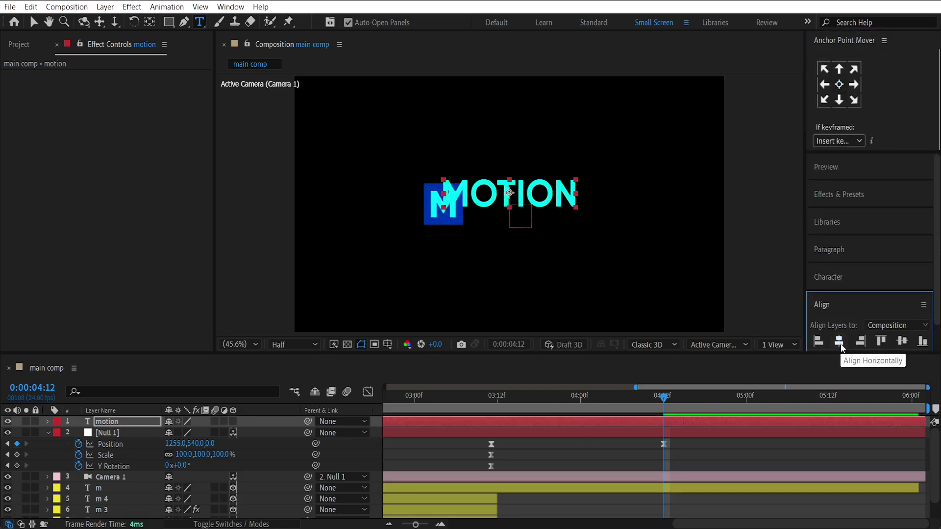
{"action": "left_click", "coordinate": [902, 341]}
{"action": "key", "text": "shift+Right"}
{"action": "key", "text": "shift+Right"}
{"action": "key", "text": "shift+Right"}
{"action": "key", "text": "shift+Right"}
{"action": "key", "text": "shift+Right"}
{"action": "key", "text": "shift+Right"}
{"action": "key", "text": "shift+Right"}
{"action": "key", "text": "shift+Right"}
{"action": "key", "text": "shift+Right"}
{"action": "key", "text": "shift+Right"}
{"action": "key", "text": "shift+Right"}
{"action": "key", "text": "shift+Right"}
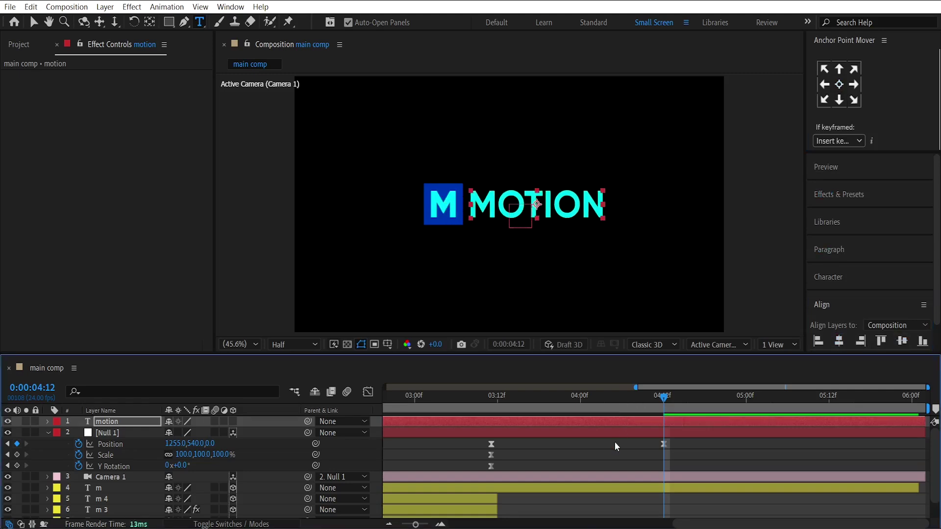
- Keyframe the motion text's Position at 0:00:04:12, and at 0:00:03:11 shift the text left of the square to 502, 540
{"action": "key", "text": "alt+shift+p"}
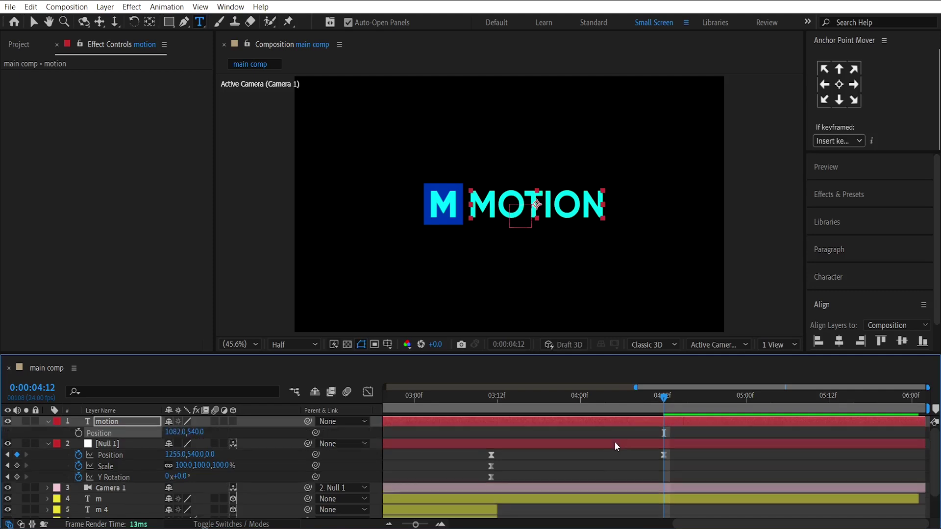
{"action": "left_click", "coordinate": [78, 434]}
{"action": "left_click", "coordinate": [494, 401]}
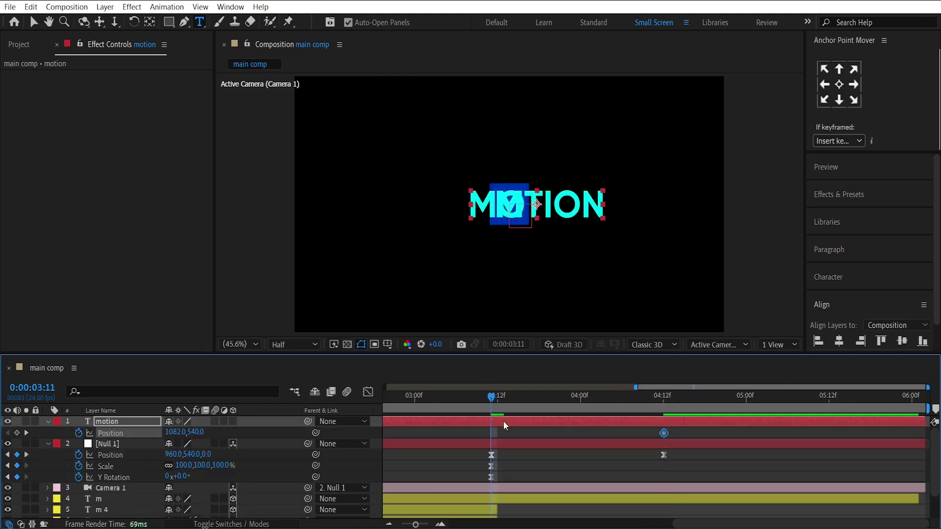
{"action": "key", "text": "shift+Left"}
{"action": "key", "text": "shift+Left"}
{"action": "key", "text": "shift+Left"}
{"action": "key", "text": "shift+Left"}
{"action": "key", "text": "shift+Left"}
{"action": "key", "text": "shift+Left"}
{"action": "key", "text": "shift+Left"}
{"action": "key", "text": "shift+Left"}
{"action": "key", "text": "shift+Left"}
{"action": "key", "text": "shift+Left"}
{"action": "key", "text": "shift+Left"}
{"action": "key", "text": "shift+Left"}
{"action": "key", "text": "shift+Left"}
{"action": "key", "text": "shift+Left"}
{"action": "key", "text": "shift+Left"}
{"action": "key", "text": "shift+Left"}
{"action": "key", "text": "shift+Left"}
{"action": "key", "text": "shift+Left"}
{"action": "key", "text": "shift+Left"}
{"action": "key", "text": "shift+Left"}
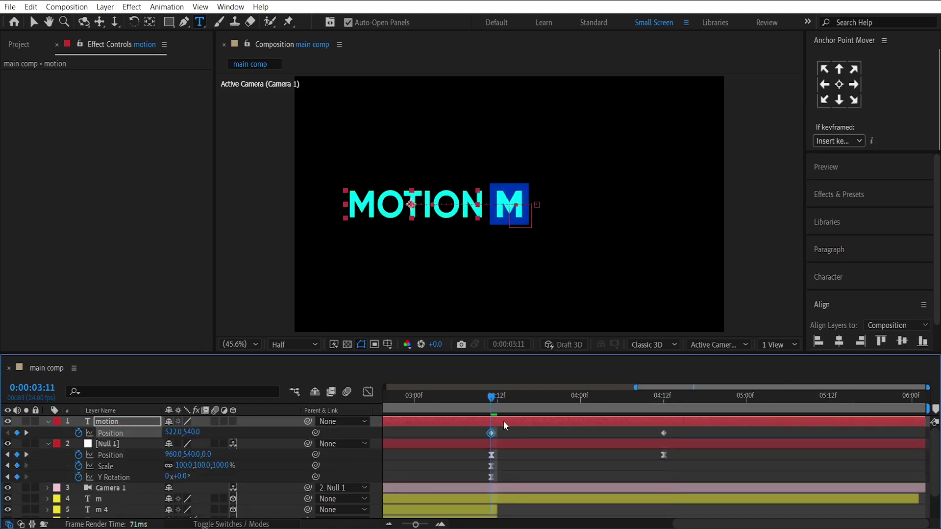
{"action": "key", "text": "shift+Left"}
{"action": "key", "text": "shift+Left"}
{"action": "key", "text": "shift+Left"}
{"action": "key", "text": "shift+Left"}
{"action": "key", "text": "shift+Right"}
{"action": "key", "text": "shift+Right"}
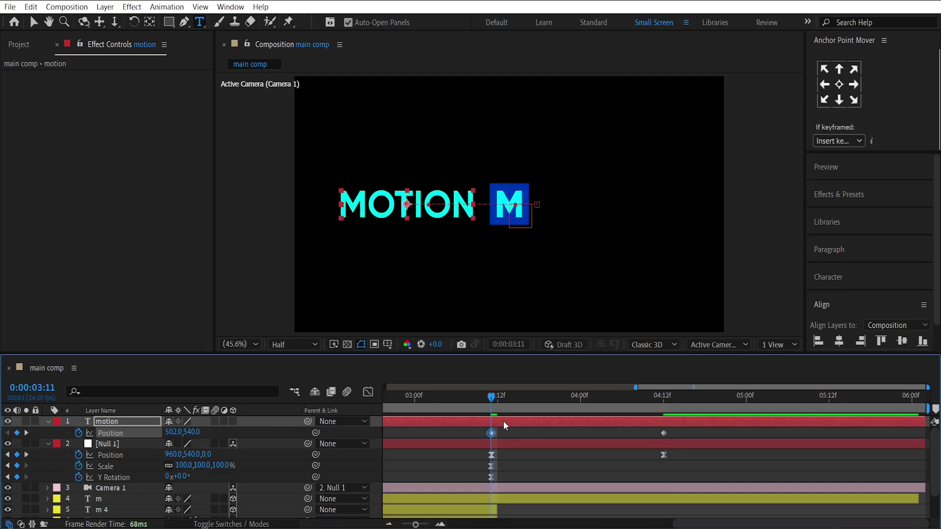
- Apply Easy Ease to the motion text's Position keyframes and to Null 1's Position keyframe at 0:00:04:12
{"action": "left_click_drag", "start_coordinate": [684, 430], "coordinate": [485, 446]}
{"action": "key", "text": "F9"}
{"action": "left_click_drag", "start_coordinate": [685, 471], "coordinate": [658, 427]}
{"action": "key", "text": "F9"}
- Shape the Position speed graphs of motion and Null 1 into a sharp peak between 0:00:03:11 and 0:00:04:12
{"action": "left_click", "coordinate": [368, 393]}
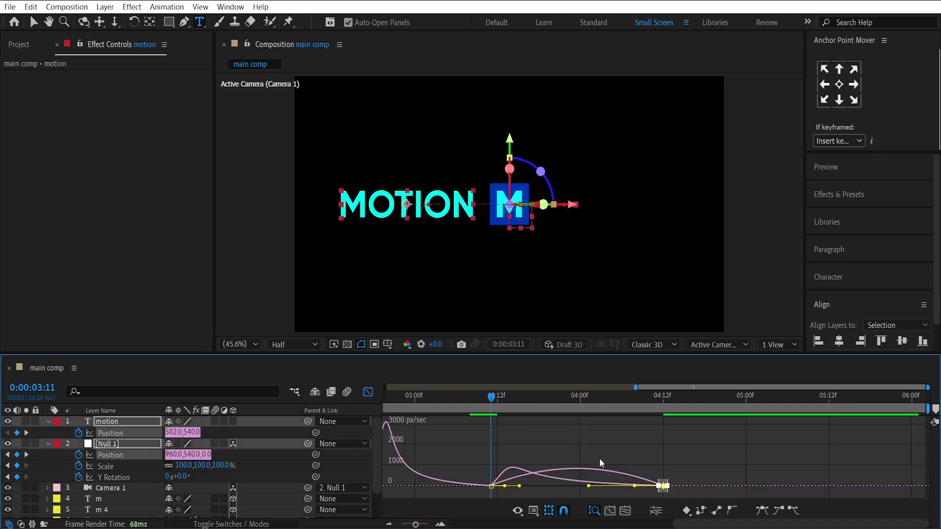
{"action": "left_click_drag", "start_coordinate": [489, 469], "coordinate": [497, 492]}
{"action": "scroll", "coordinate": [497, 483], "scroll_direction": "left", "scroll_amount": 1}
{"action": "left_click_drag", "start_coordinate": [579, 488], "coordinate": [620, 489]}
{"action": "left_click", "coordinate": [776, 472]}
{"action": "left_click_drag", "start_coordinate": [777, 472], "coordinate": [640, 492]}
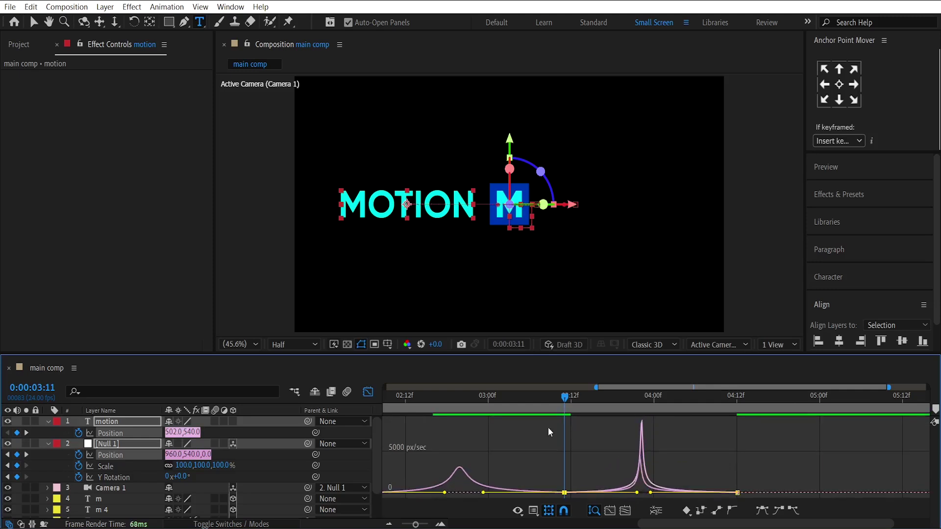
- Preview the slide, soften the Position speed peaks of motion and Null 1 by shortening the easing handles, and go to the 0:00:04:12 keyframe
{"action": "key", "text": "space"}
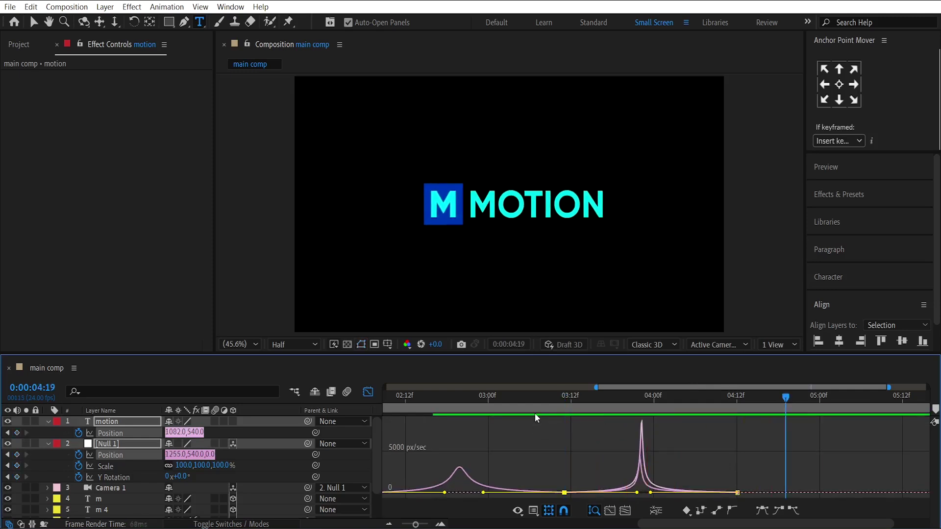
{"action": "key", "text": "space"}
{"action": "left_click", "coordinate": [586, 403]}
{"action": "left_click_drag", "start_coordinate": [637, 492], "coordinate": [616, 491]}
{"action": "left_click_drag", "start_coordinate": [765, 447], "coordinate": [706, 505]}
{"action": "left_click_drag", "start_coordinate": [650, 487], "coordinate": [666, 487]}
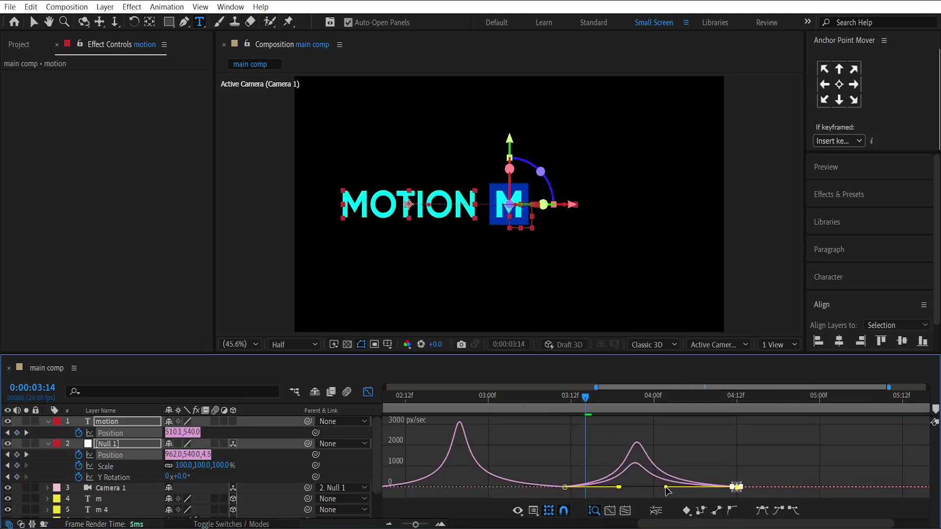
{"action": "left_click", "coordinate": [557, 416]}
{"action": "key", "text": "k"}
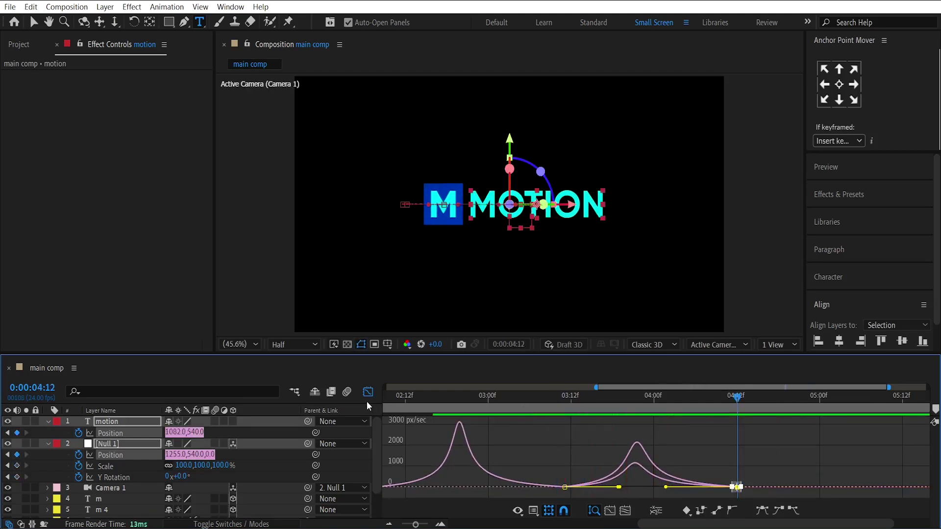
- Close the speed graph, preview the slide of the M square and MOTION text, and check the frames around 0:00:04:10
{"action": "left_click", "coordinate": [370, 396]}
{"action": "left_click", "coordinate": [503, 404]}
{"action": "key", "text": "space"}
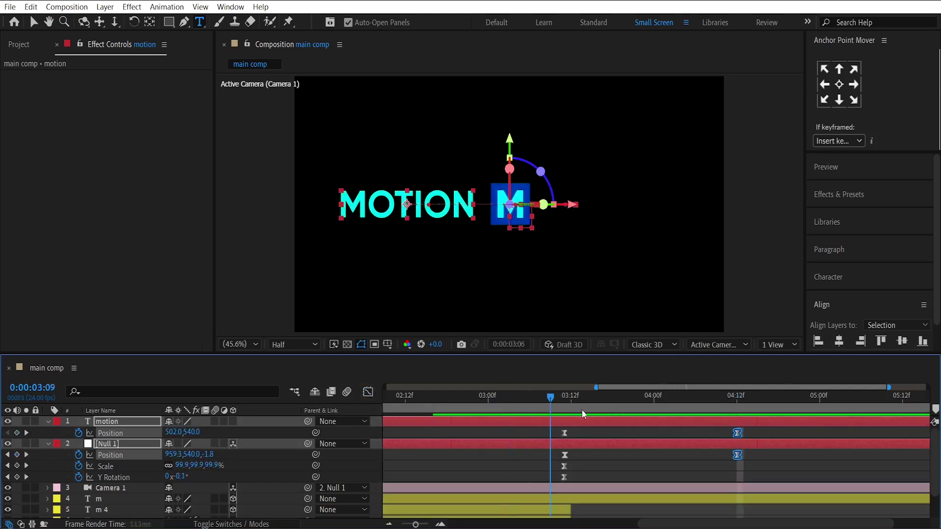
{"action": "left_click", "coordinate": [649, 479]}
{"action": "key", "text": "v"}
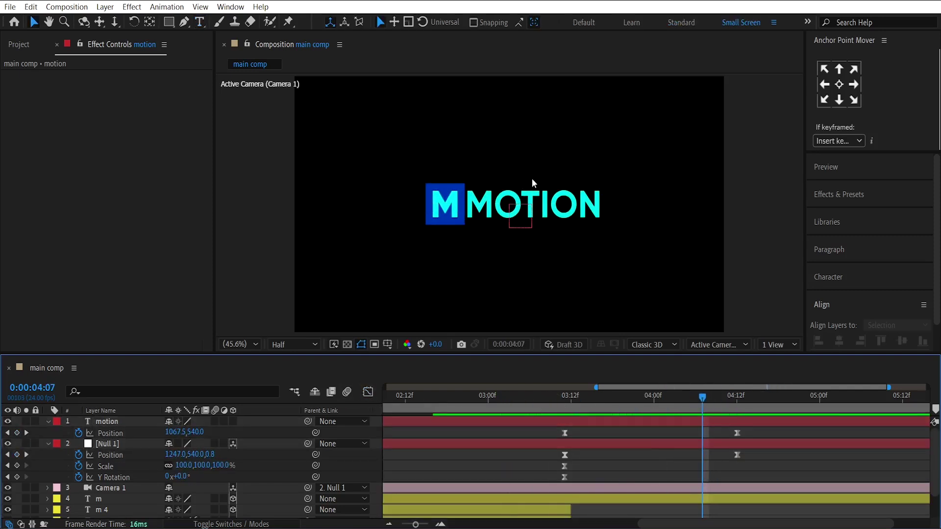
{"action": "left_click_drag", "start_coordinate": [681, 414], "coordinate": [697, 414]}
{"action": "key", "text": "Page_Down"}
{"action": "key", "text": "Page_Down"}
{"action": "key", "text": "Page_Down"}
{"action": "key", "text": "Page_Down"}
{"action": "key", "text": "Page_Down"}
{"action": "key", "text": "Page_Down"}
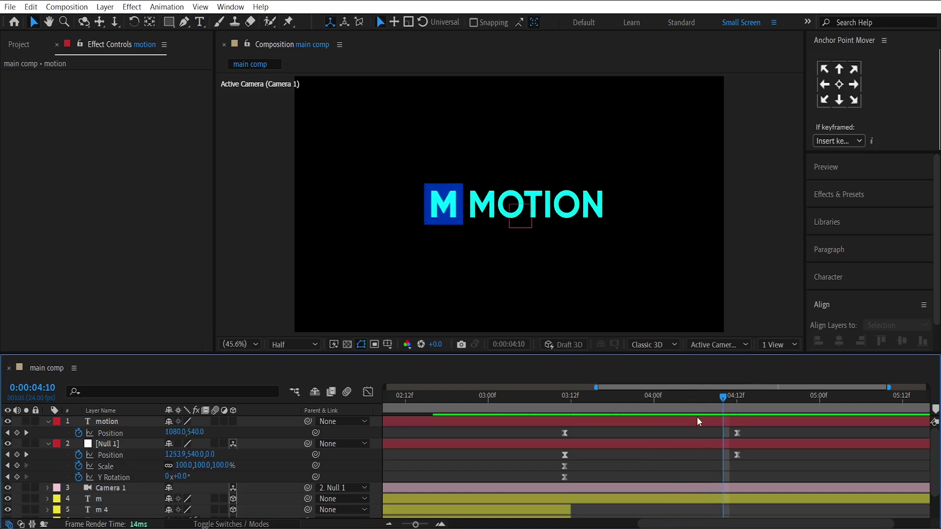
- Draw a dark navy (000B27) rectangle from the M square's right edge across the MOTION text and place its layer beneath Null 1
{"action": "left_click", "coordinate": [168, 21]}
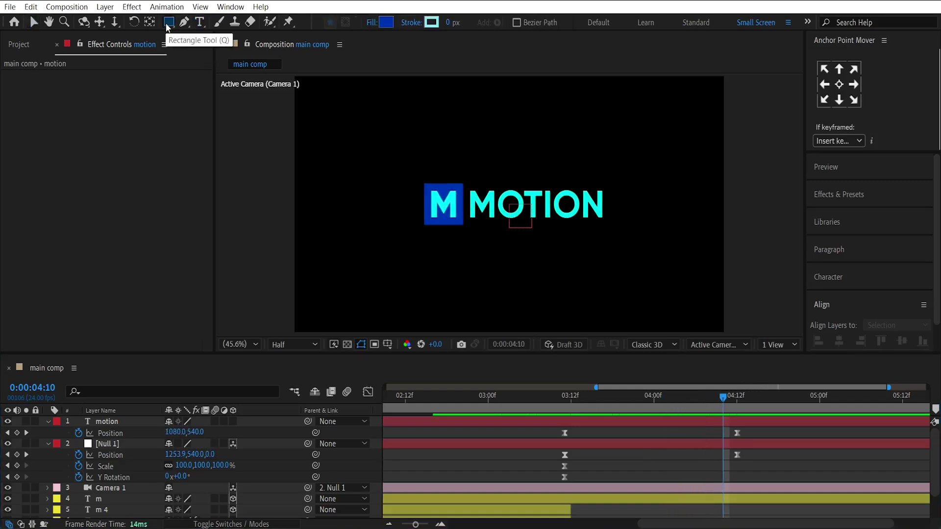
{"action": "left_click", "coordinate": [387, 23]}
{"action": "type", "text": "000B27"}
{"action": "left_click", "coordinate": [316, 263]}
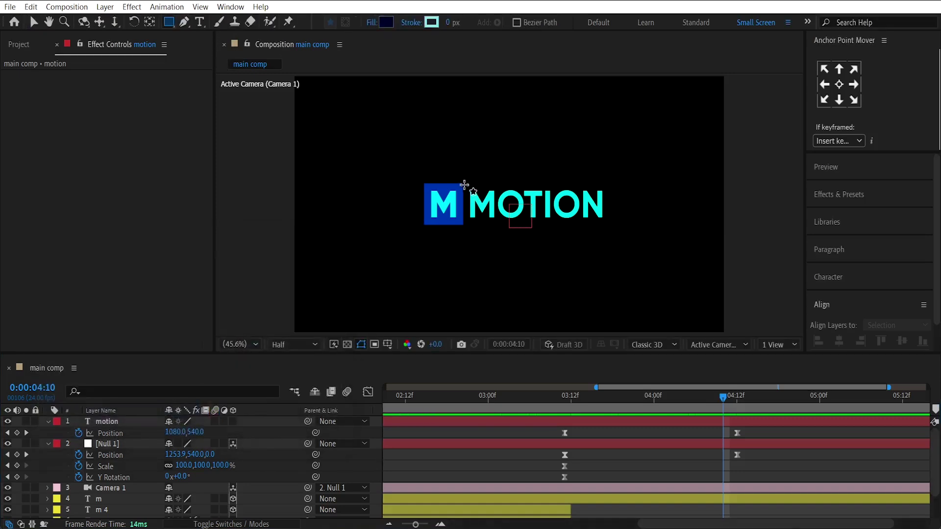
{"action": "left_click_drag", "start_coordinate": [463, 183], "coordinate": [665, 226]}
{"action": "key", "text": "u"}
{"action": "left_click_drag", "start_coordinate": [114, 423], "coordinate": [126, 499]}
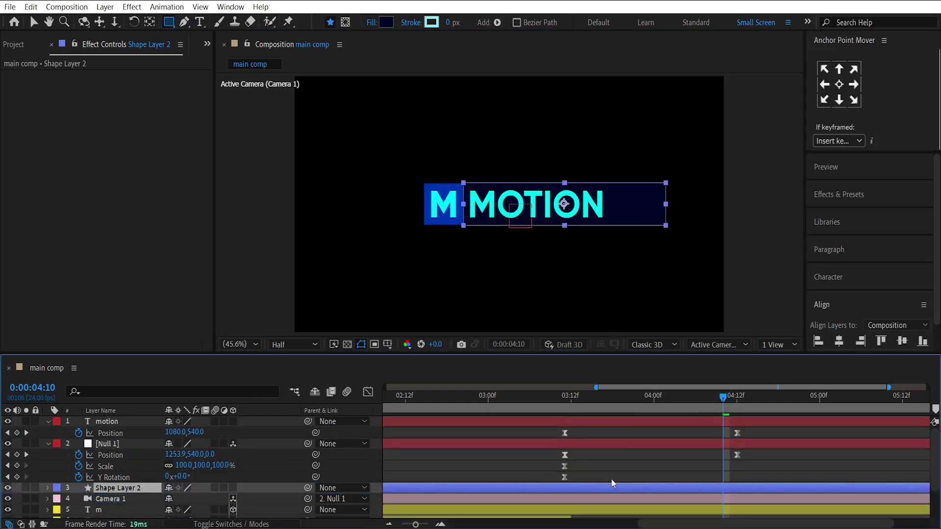
- Keyframe Shape Layer 2's Position at 0:00:04:12, and at 0:00:03:11 shift the rectangle to 1502, 538.9 beside the square's right edge
{"action": "key", "text": "p"}
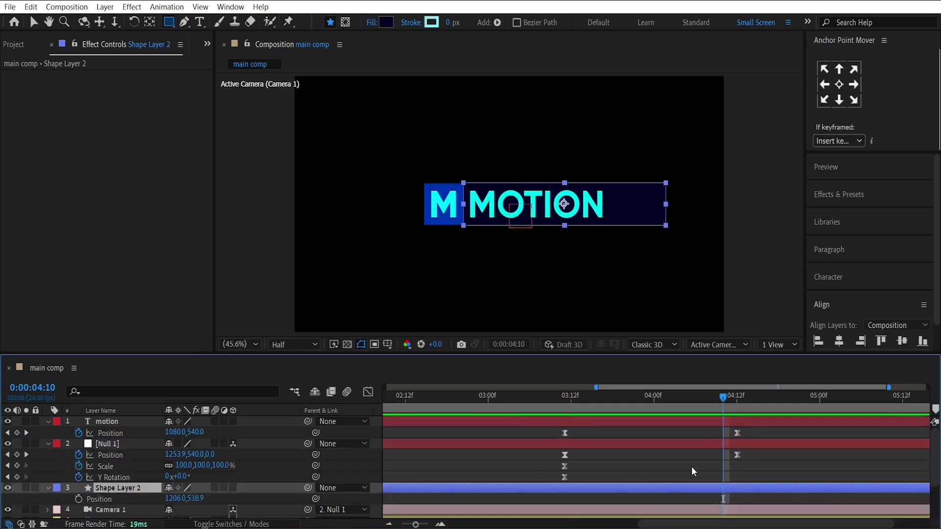
{"action": "key", "text": "k"}
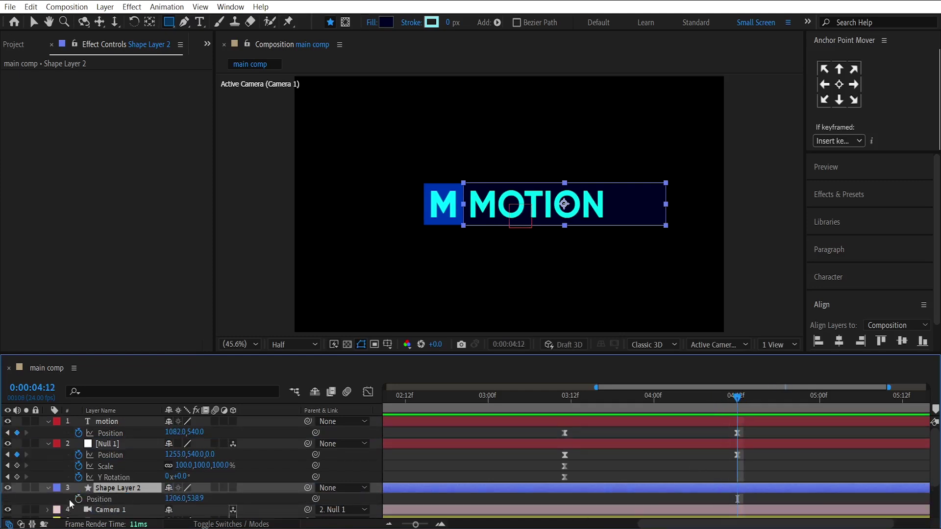
{"action": "left_click", "coordinate": [78, 499]}
{"action": "left_click", "coordinate": [566, 403]}
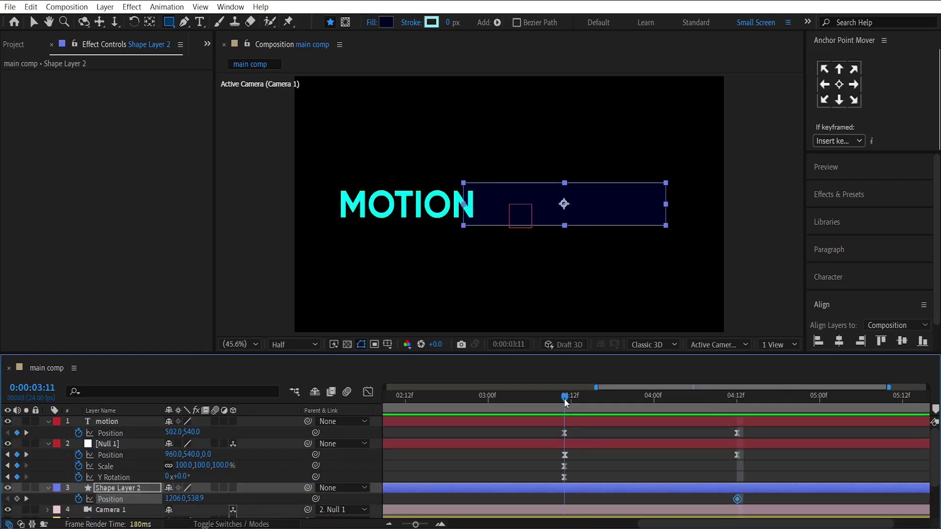
{"action": "key", "text": "shift+Right"}
{"action": "key", "text": "shift+Right"}
{"action": "key", "text": "shift+Right"}
{"action": "key", "text": "shift+Right"}
{"action": "key", "text": "shift+Right"}
{"action": "key", "text": "shift+Right"}
{"action": "key", "text": "shift+Right"}
{"action": "key", "text": "shift+Right"}
{"action": "key", "text": "shift+Right"}
{"action": "key", "text": "shift+Right"}
{"action": "key", "text": "shift+Right"}
{"action": "key", "text": "shift+Right"}
{"action": "key", "text": "shift+Right"}
{"action": "key", "text": "shift+Right"}
{"action": "key", "text": "shift+Right"}
{"action": "key", "text": "shift+Right"}
{"action": "key", "text": "shift+Right"}
{"action": "key", "text": "shift+Right"}
{"action": "key", "text": "shift+Right"}
{"action": "key", "text": "shift+Right"}
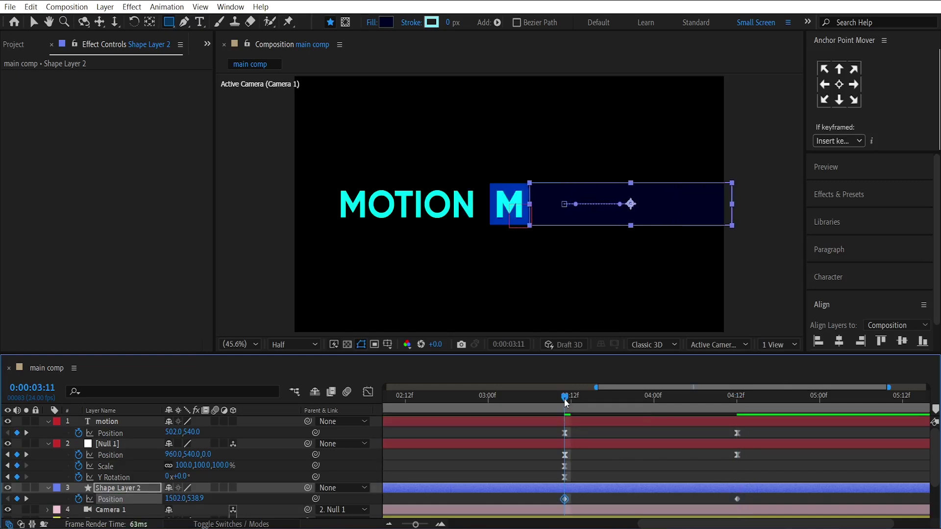
- Apply Easy Ease to Shape Layer 2's Position keyframes and shape their speed graph into a central peak
{"action": "left_click", "coordinate": [737, 499]}
{"action": "left_click", "coordinate": [372, 394]}
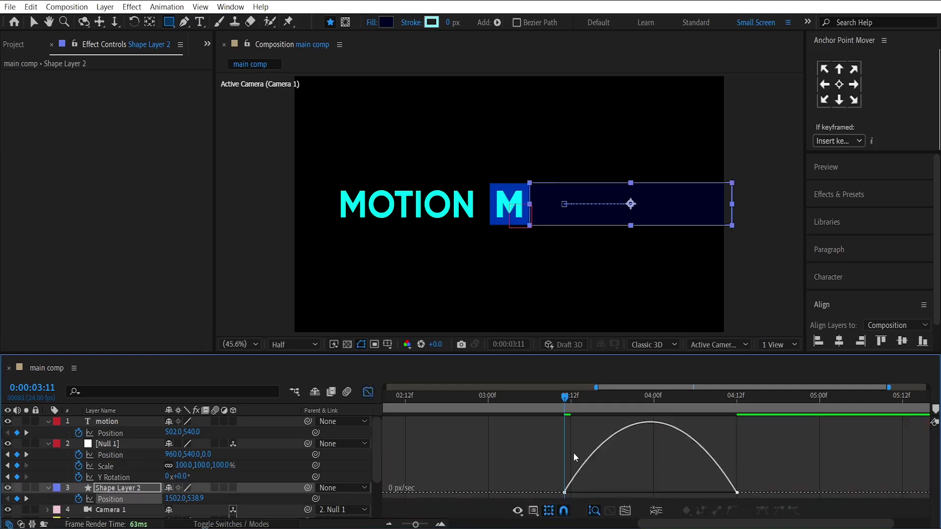
{"action": "left_click_drag", "start_coordinate": [542, 453], "coordinate": [625, 493]}
{"action": "left_click_drag", "start_coordinate": [708, 495], "coordinate": [665, 495]}
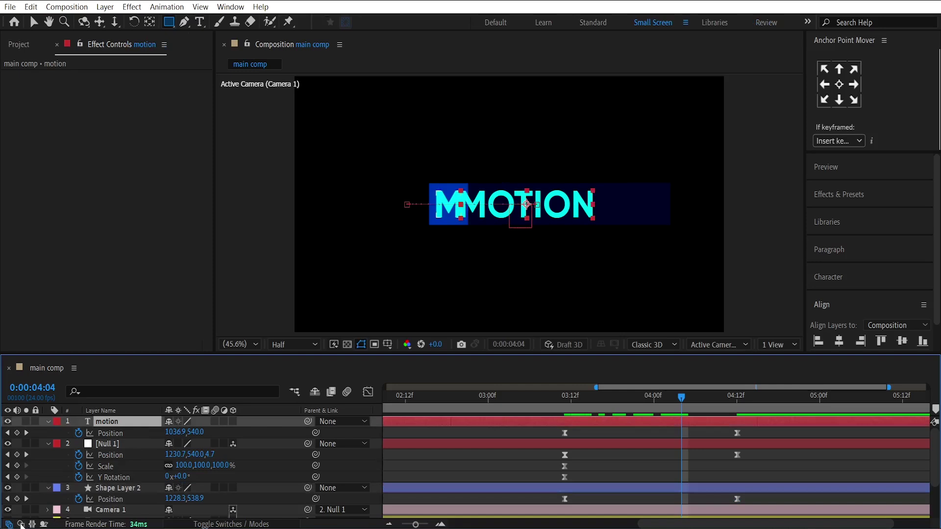
- Set Shape Layer 2 as the motion text's track matte, preview the reveal, and enable motion blur on the text
{"action": "left_click", "coordinate": [21, 524]}
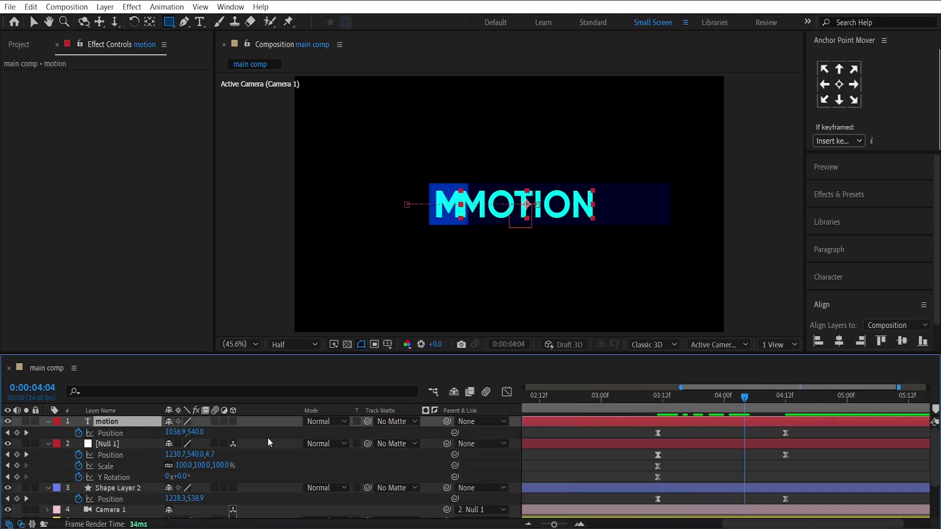
{"action": "left_click_drag", "start_coordinate": [369, 427], "coordinate": [123, 489]}
{"action": "key", "text": "space"}
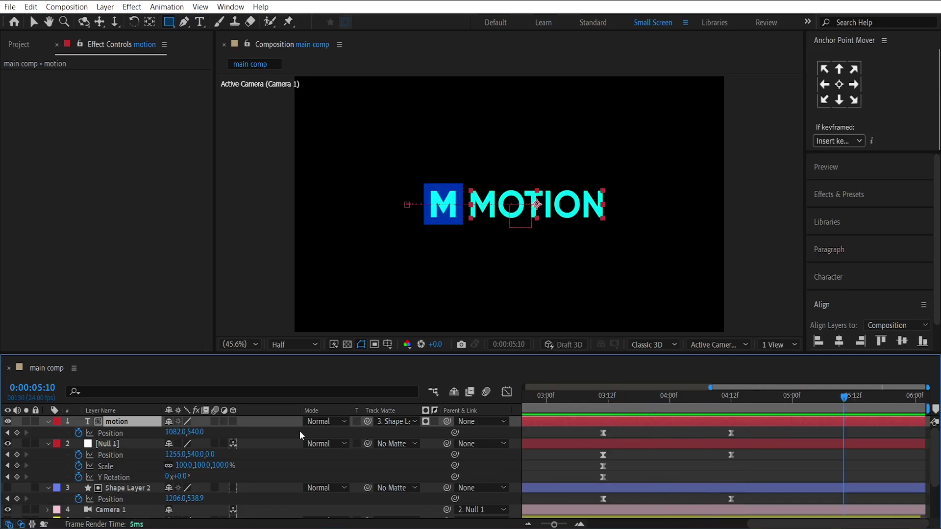
{"action": "left_click", "coordinate": [215, 422]}
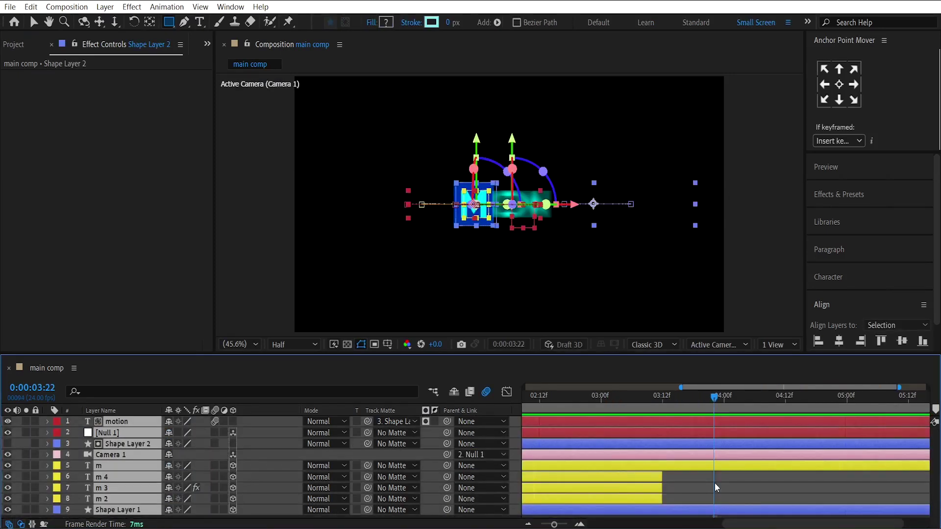
- Pre-compose all layers into a new composition named "all in one"
{"action": "key", "text": "ctrl+shift+c"}
{"action": "type", "text": "all in"}
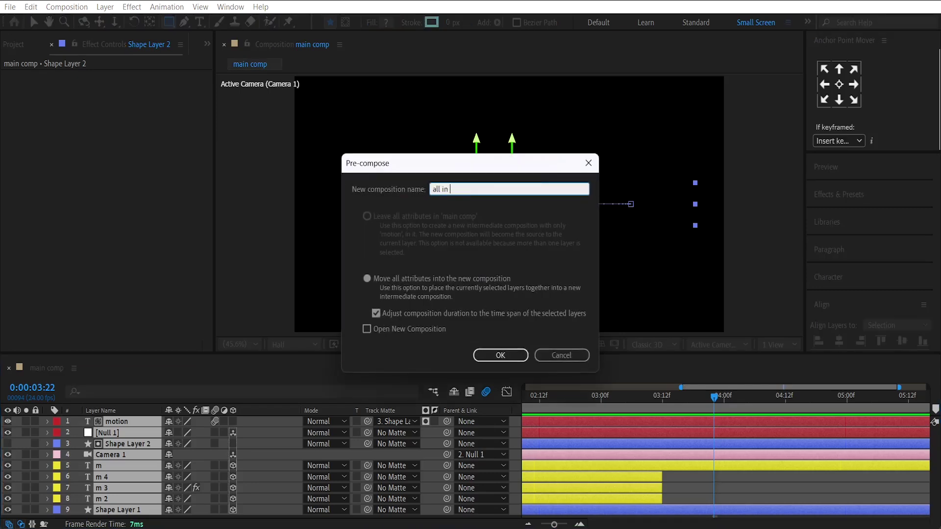
{"action": "type", "text": " one"}
{"action": "key", "text": "Return"}
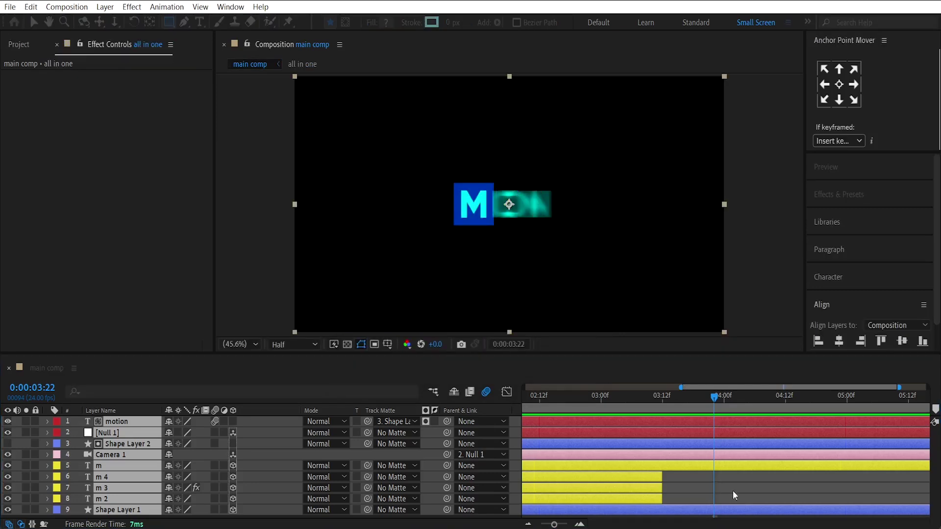
{"action": "left_click_drag", "start_coordinate": [573, 402], "coordinate": [625, 403]}
- Create a 1920 x 1080 px dark blue solid named BG and place it beneath the all in one layer
{"action": "left_click", "coordinate": [361, 482]}
{"action": "right_click", "coordinate": [345, 472]}
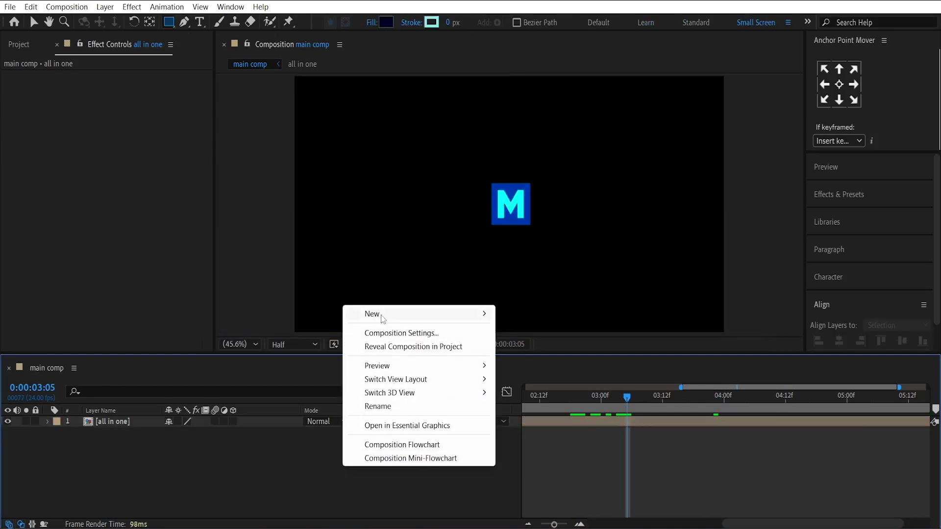
{"action": "mouse_move", "coordinate": [383, 317]}
{"action": "left_click", "coordinate": [522, 346]}
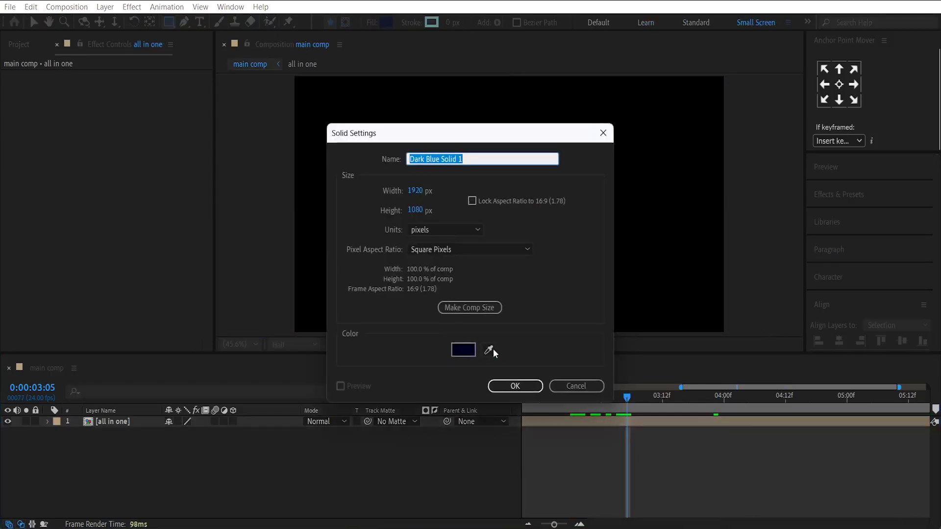
{"action": "type", "text": "BG"}
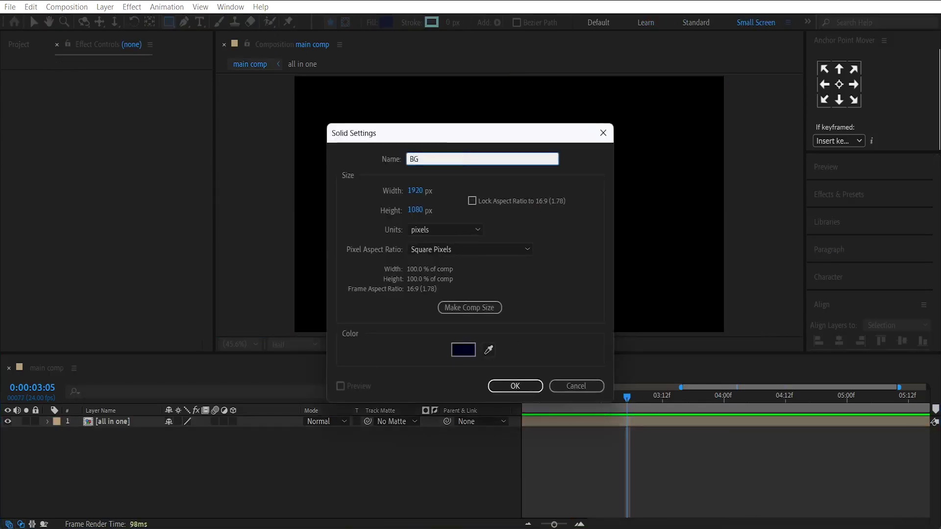
{"action": "key", "text": "Return"}
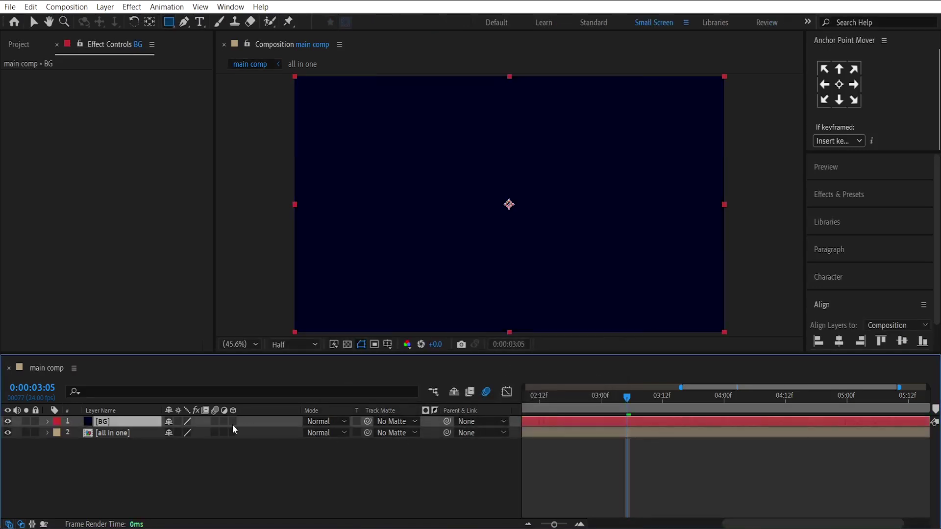
{"action": "left_click_drag", "start_coordinate": [123, 424], "coordinate": [123, 444]}
- Apply Gradient Ramp to the BG layer and set its Ramp Shape to Radial Ramp
{"action": "key", "text": "ctrl+space"}
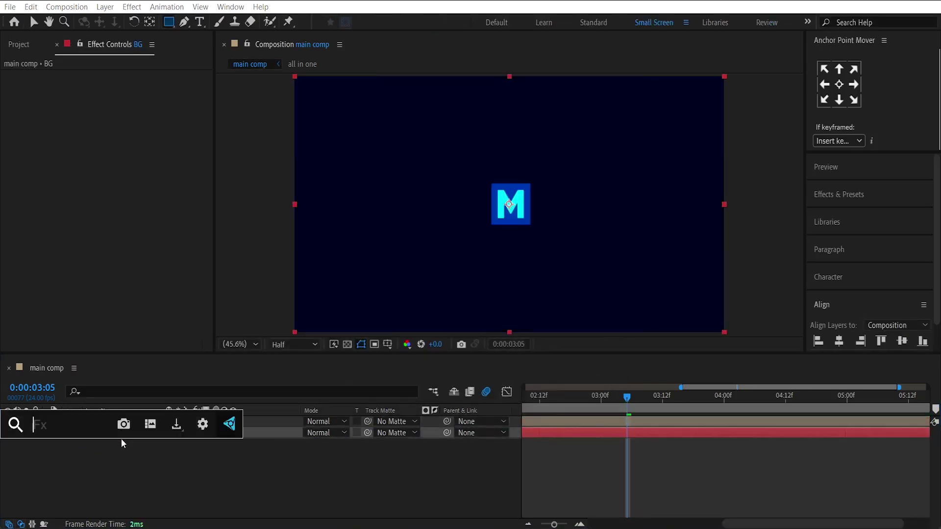
{"action": "type", "text": "grad"}
{"action": "key", "text": "Down"}
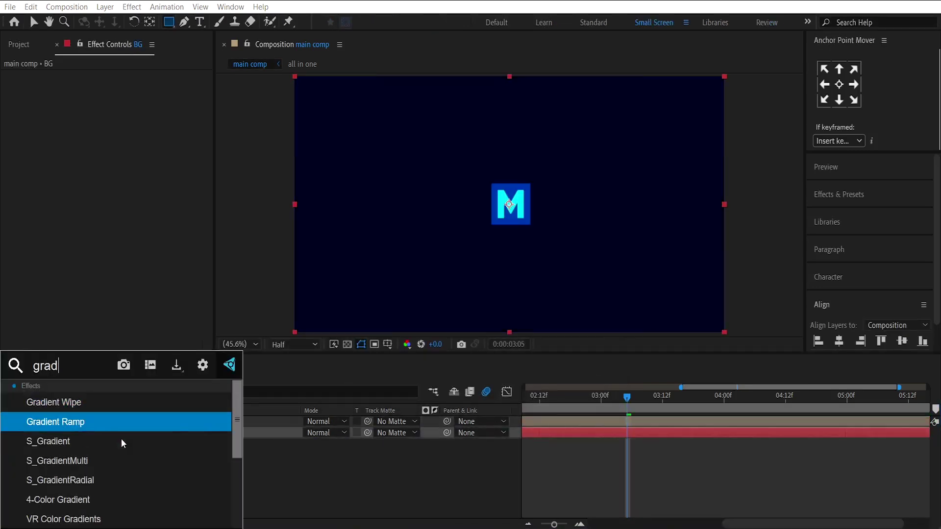
{"action": "key", "text": "Return"}
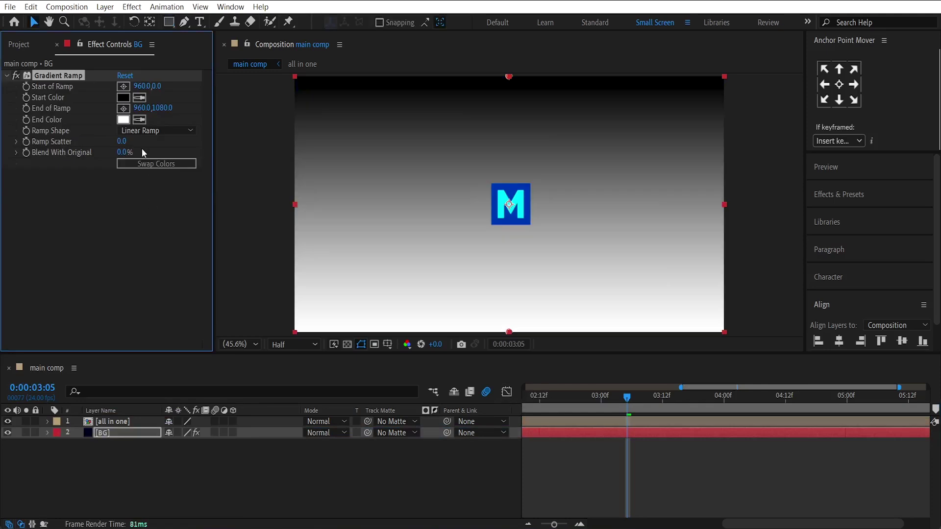
{"action": "left_click", "coordinate": [142, 130]}
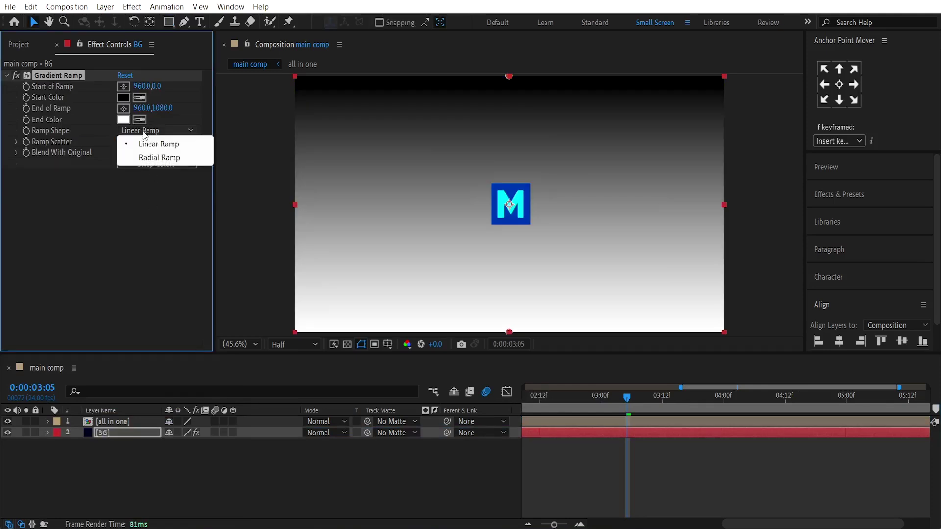
{"action": "left_click", "coordinate": [157, 158]}
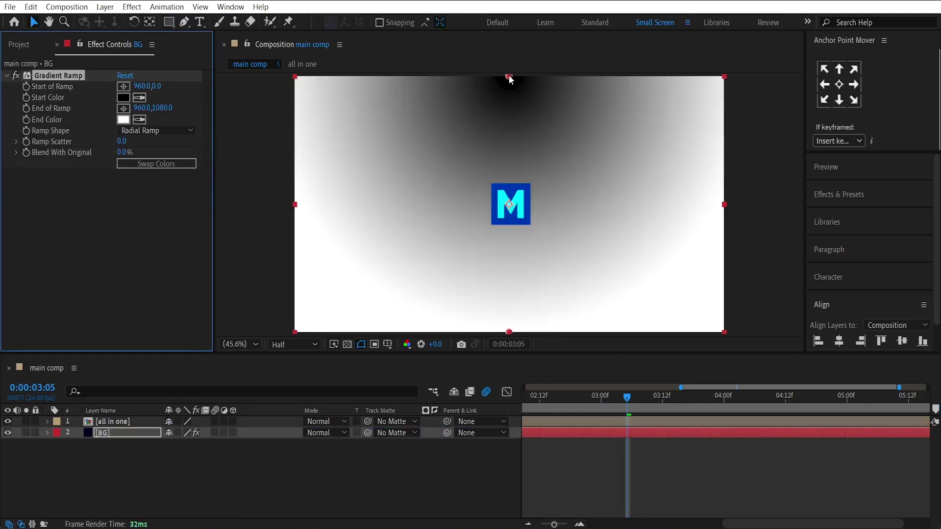
- Swap the ramp's colors and place its start at the center, 971, 532.3, and its end below the frame at 936, 1596
{"action": "left_click_drag", "start_coordinate": [509, 77], "coordinate": [511, 201]}
{"action": "left_click", "coordinate": [172, 167]}
{"action": "key", "text": "comma"}
{"action": "key", "text": "comma"}
{"action": "left_click_drag", "start_coordinate": [509, 276], "coordinate": [506, 338]}
{"action": "key", "text": "period"}
{"action": "key", "text": "period"}
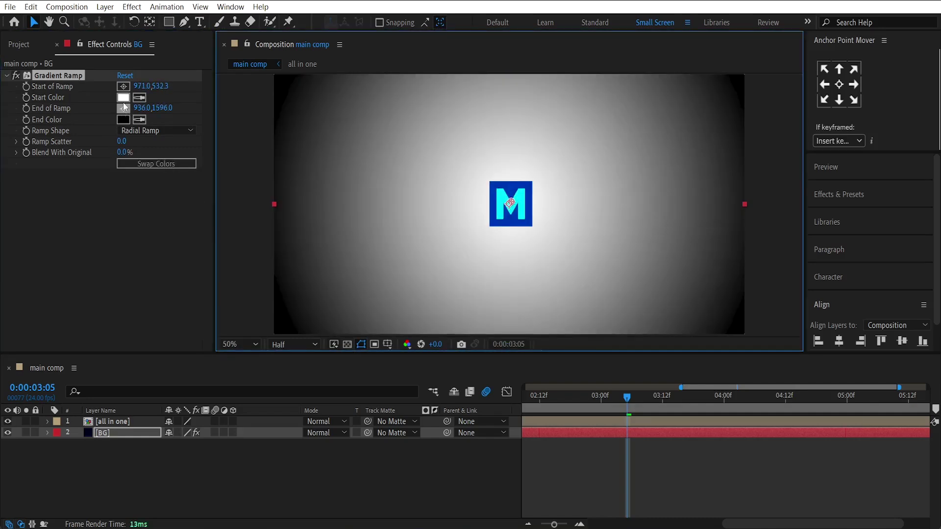
- Set the Gradient Ramp's Start Color to dark blue 001632
{"action": "left_click", "coordinate": [122, 108]}
{"action": "left_click", "coordinate": [122, 97]}
{"action": "mouse_move", "coordinate": [210, 327]}
{"action": "left_mouse_down"}
{"action": "mouse_move", "coordinate": [212, 306]}
{"action": "mouse_move", "coordinate": [196, 330]}
{"action": "mouse_move", "coordinate": [205, 331]}
{"action": "mouse_move", "coordinate": [214, 387]}
{"action": "left_mouse_up"}
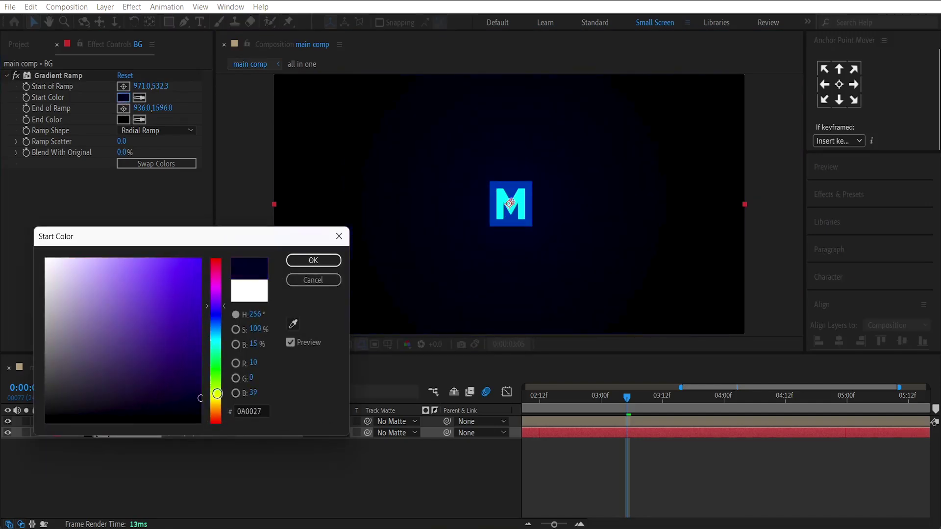
{"action": "left_click", "coordinate": [219, 320]}
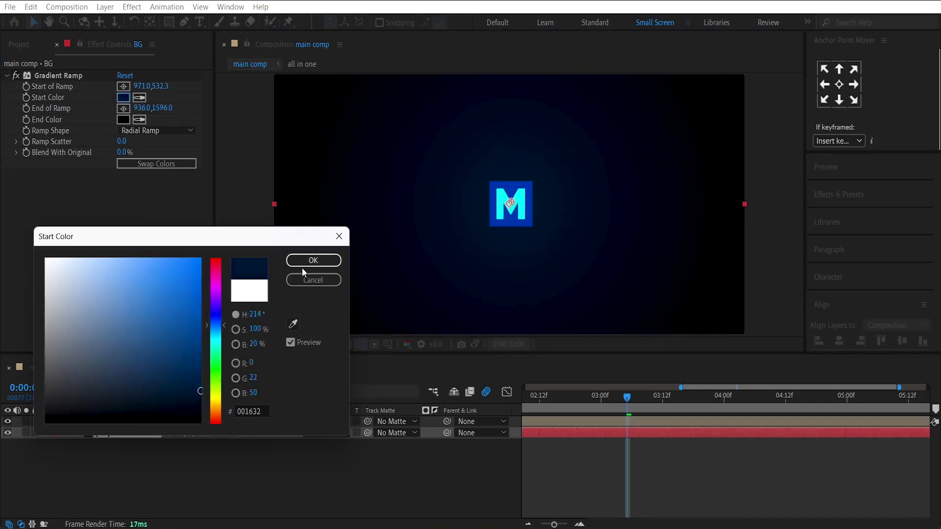
{"action": "left_click", "coordinate": [313, 260]}
- Set the Gradient Ramp's End Color to 010014 and preview the animation from the beginning
{"action": "left_click", "coordinate": [125, 120]}
{"action": "left_click", "coordinate": [217, 313]}
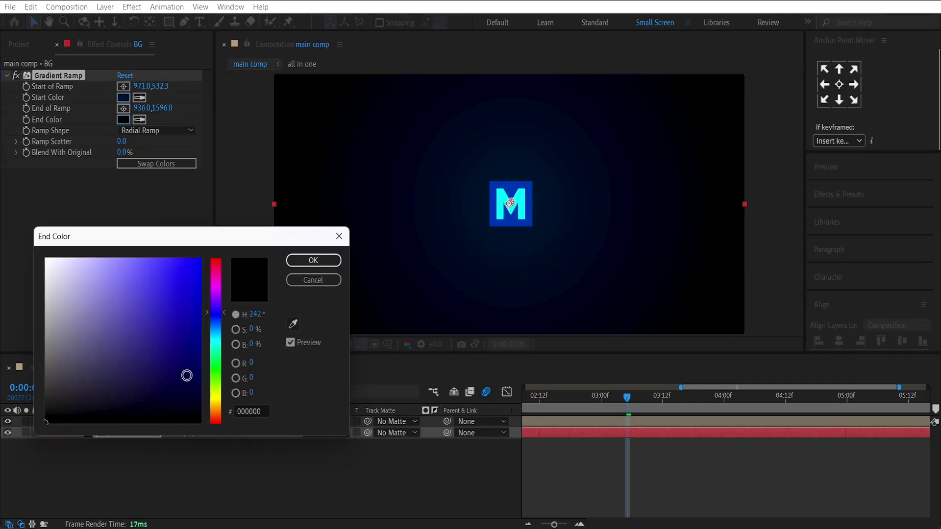
{"action": "left_click_drag", "start_coordinate": [185, 383], "coordinate": [207, 413]}
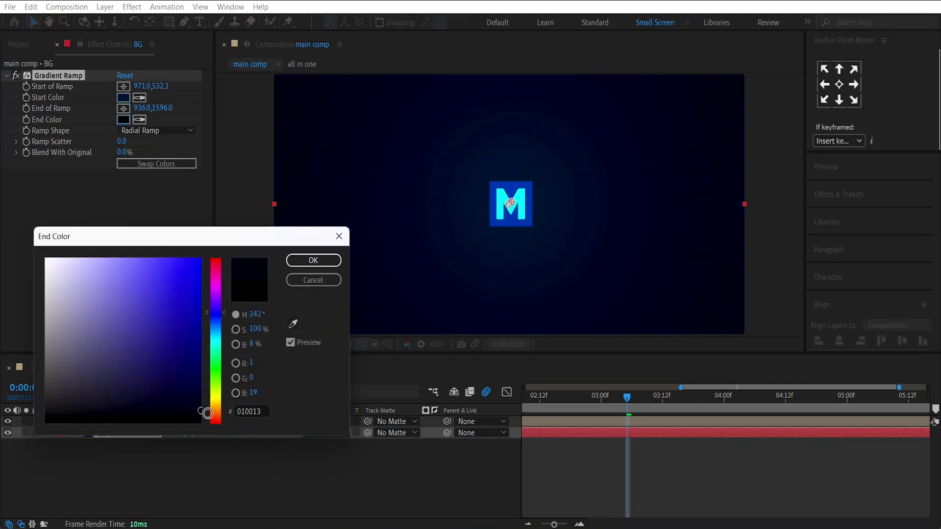
{"action": "left_click", "coordinate": [313, 260]}
{"action": "key", "text": "Home"}
{"action": "key", "text": "space"}
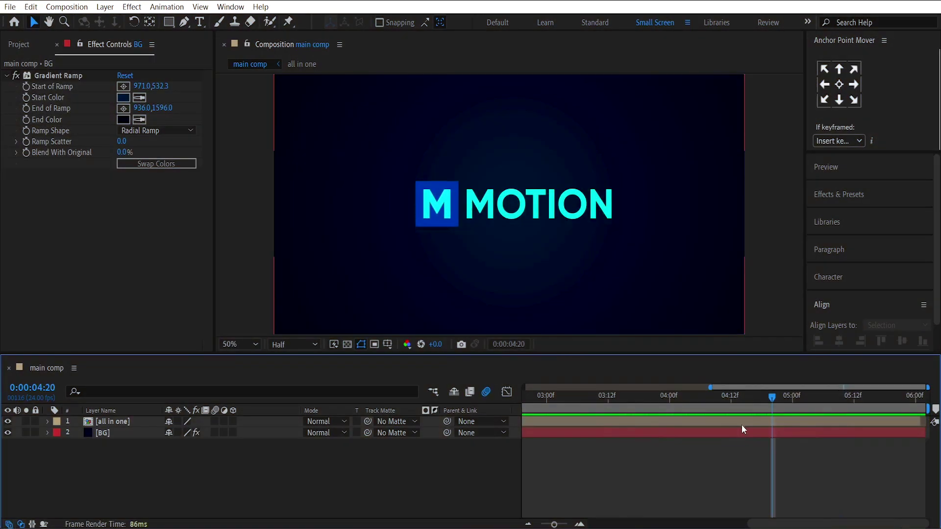
- Keyframe the all in one layer's Scale at 100% at 0:00:04:13 and 95% at 0:00:06:00, and select both keyframes
{"action": "left_click", "coordinate": [711, 420]}
{"action": "left_click_drag", "start_coordinate": [694, 404], "coordinate": [737, 411]}
{"action": "key", "text": "s"}
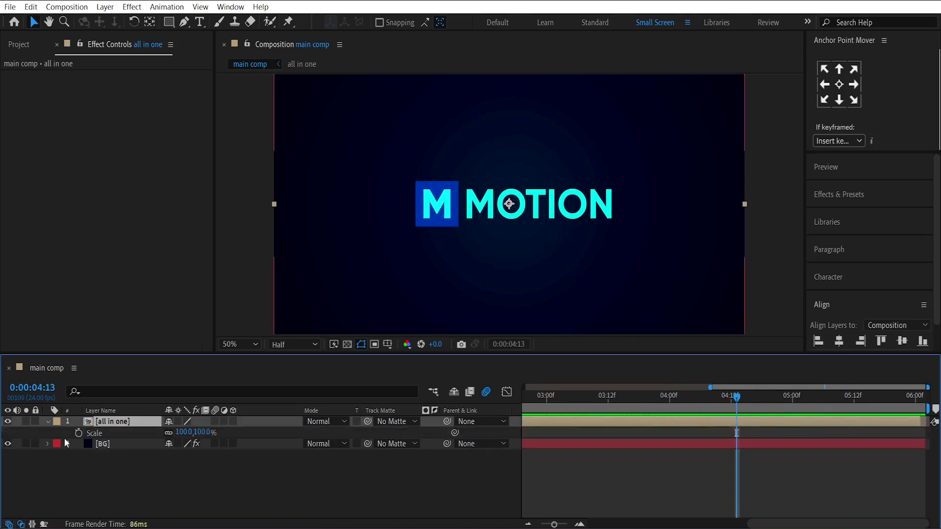
{"action": "left_click", "coordinate": [79, 433]}
{"action": "left_click_drag", "start_coordinate": [901, 405], "coordinate": [916, 406]}
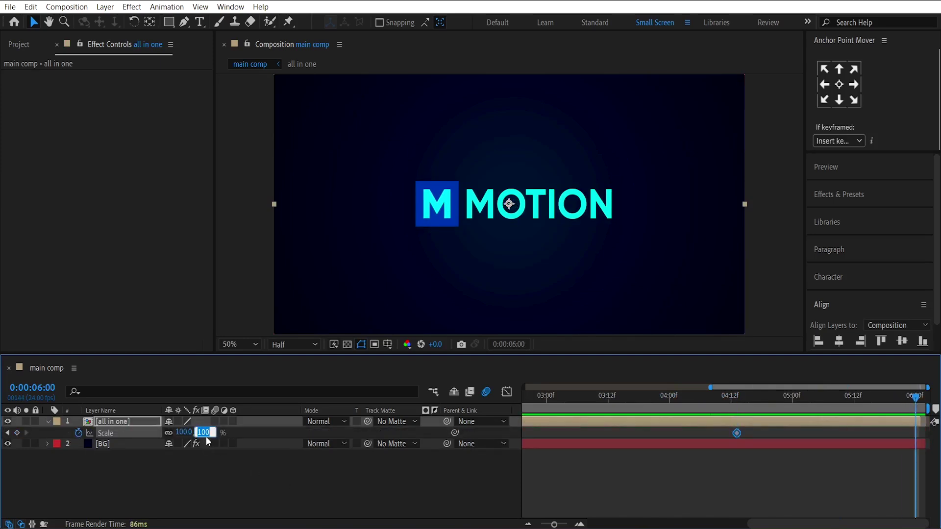
{"action": "type", "text": "95"}
{"action": "key", "text": "Return"}
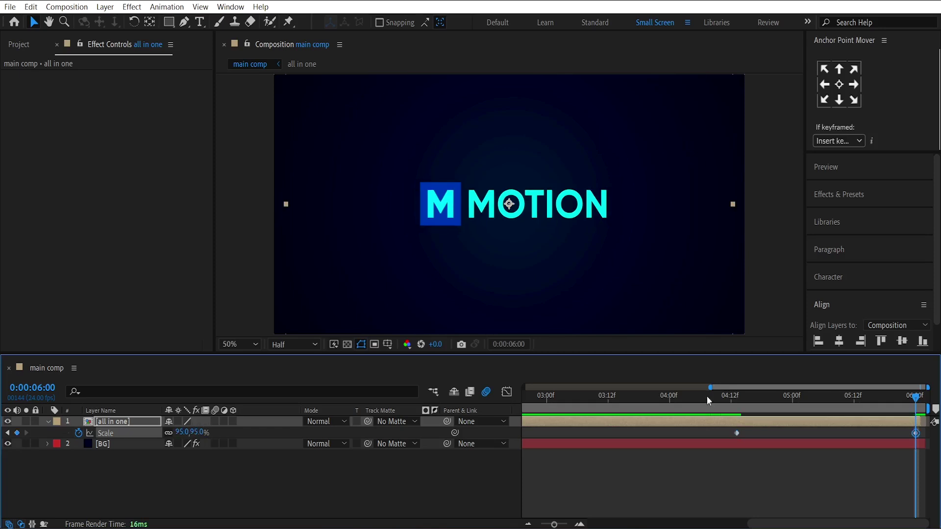
{"action": "left_click_drag", "start_coordinate": [726, 442], "coordinate": [927, 430]}
{"action": "left_click", "coordinate": [695, 403]}
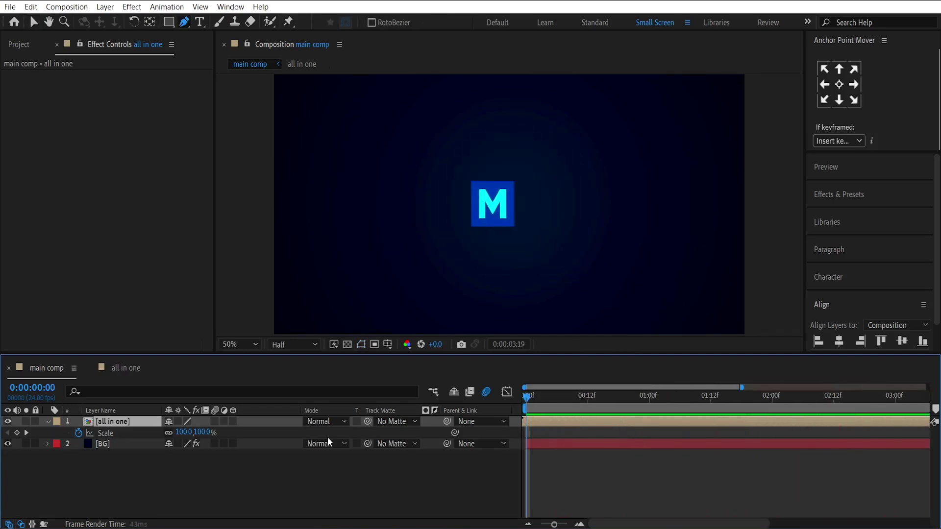
- Add an adjustment layer above the all in one layer in main comp and apply the Deep Glow effect to it
{"action": "right_click", "coordinate": [371, 315]}
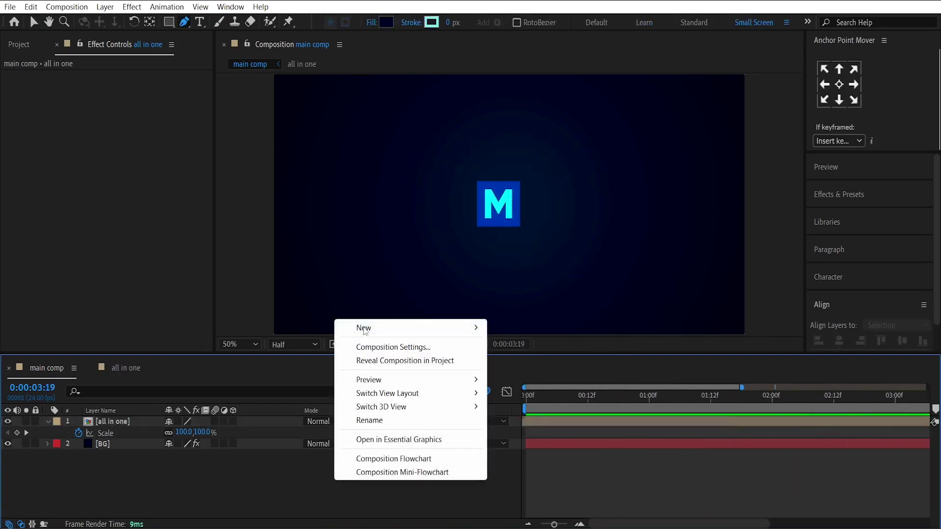
{"action": "mouse_move", "coordinate": [374, 333]}
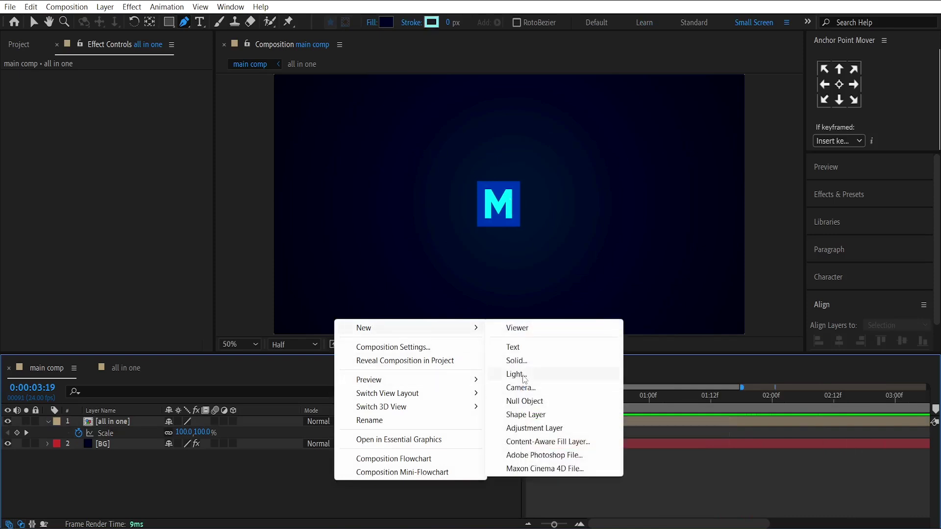
{"action": "left_click", "coordinate": [525, 429]}
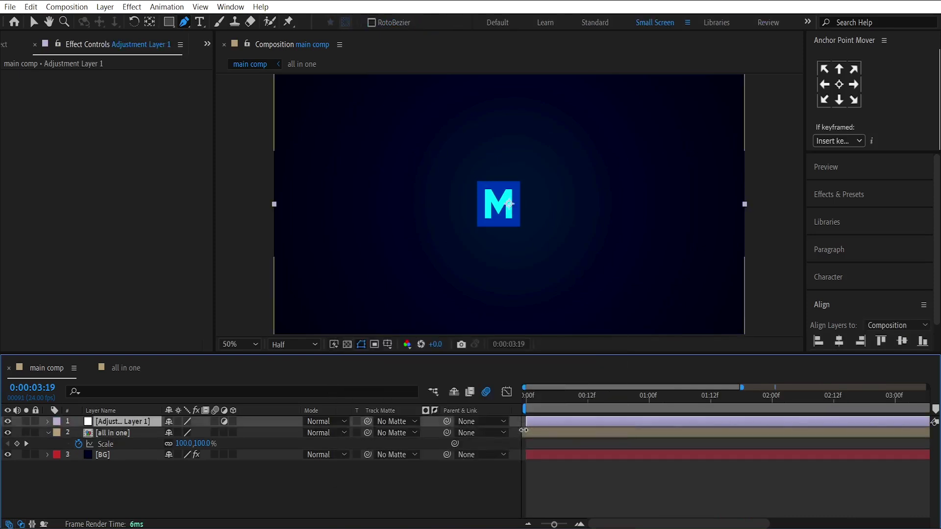
{"action": "key", "text": "ctrl+space"}
{"action": "type", "text": "g"}
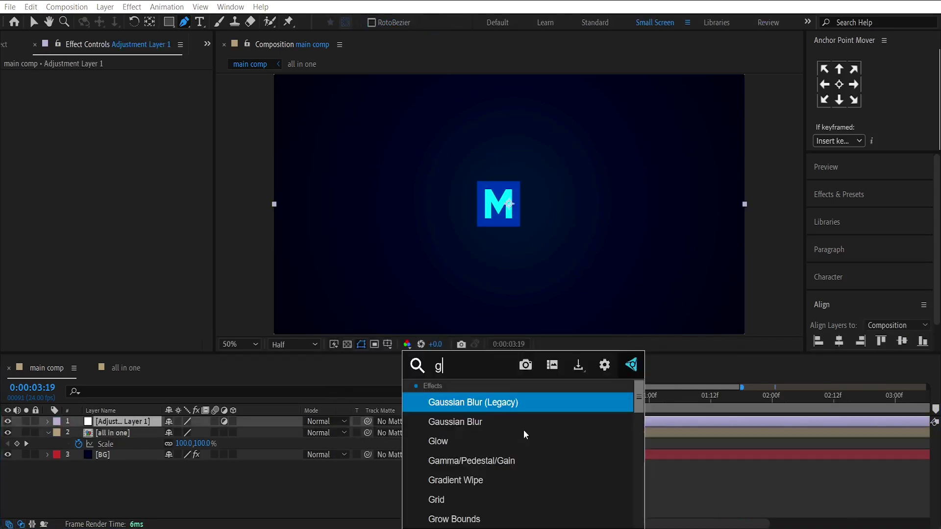
{"action": "key", "text": "BackSpace"}
{"action": "type", "text": "de"}
{"action": "left_click", "coordinate": [469, 404]}
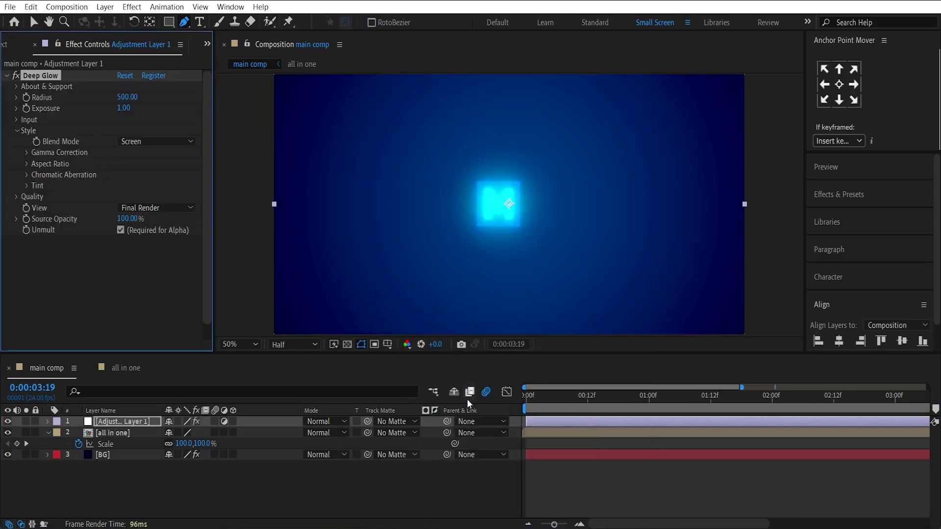
- Set the adjustment layer's Deep Glow Exposure to 0.02 and its input Threshold to 73%
{"action": "key", "text": "v"}
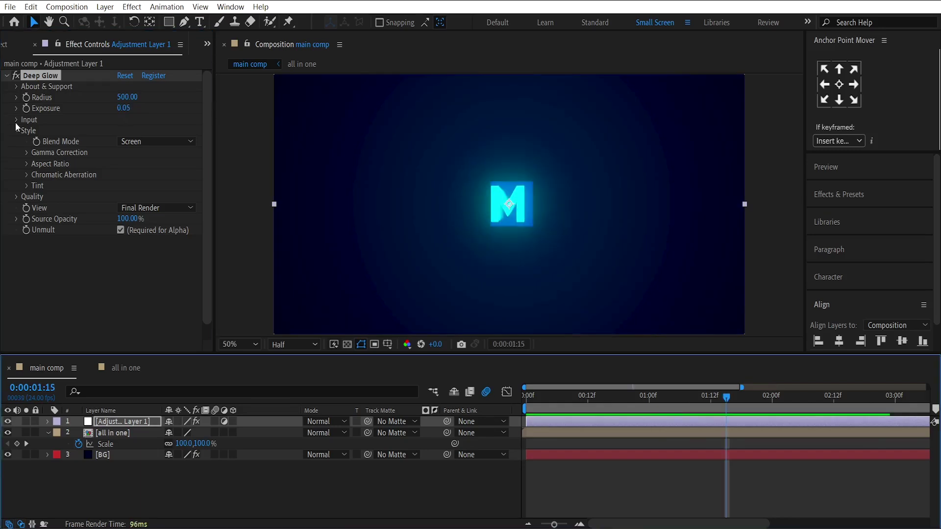
{"action": "left_click", "coordinate": [17, 119]}
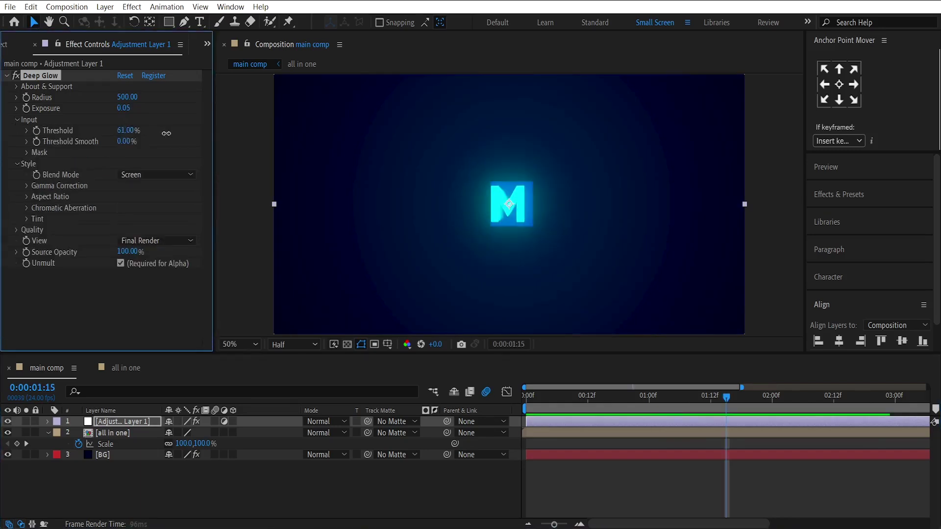
{"action": "left_click_drag", "start_coordinate": [168, 133], "coordinate": [176, 132]}
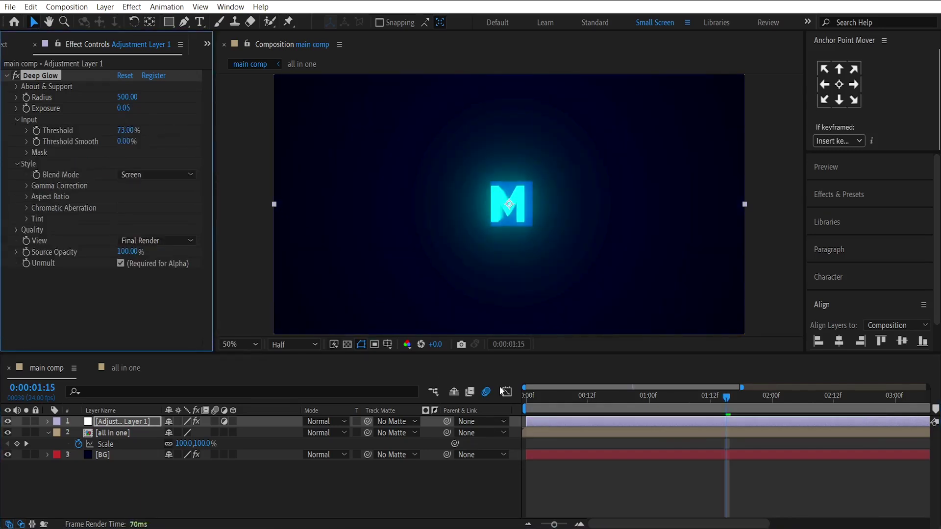
{"action": "left_click_drag", "start_coordinate": [561, 403], "coordinate": [496, 402]}
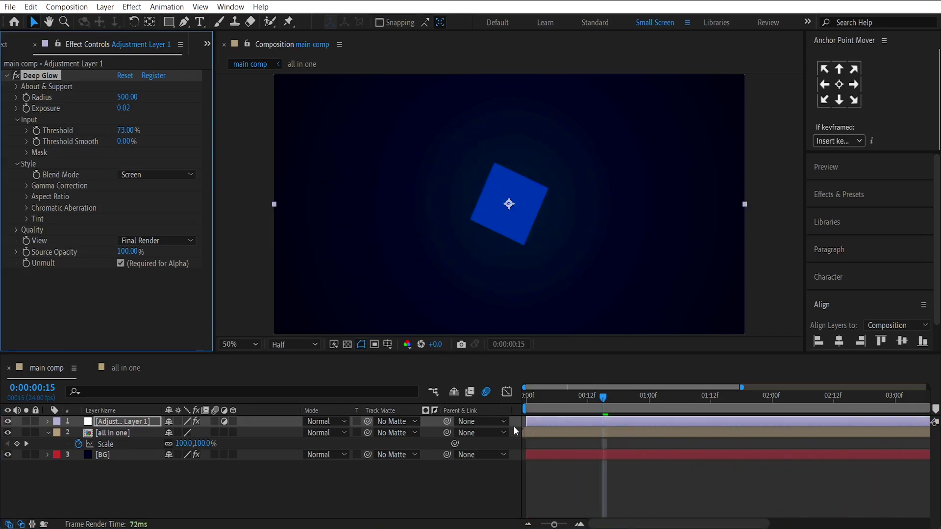
- Preview the glowing logo animation, and place the playhead at 0:00:03:11
{"action": "key", "text": "space"}
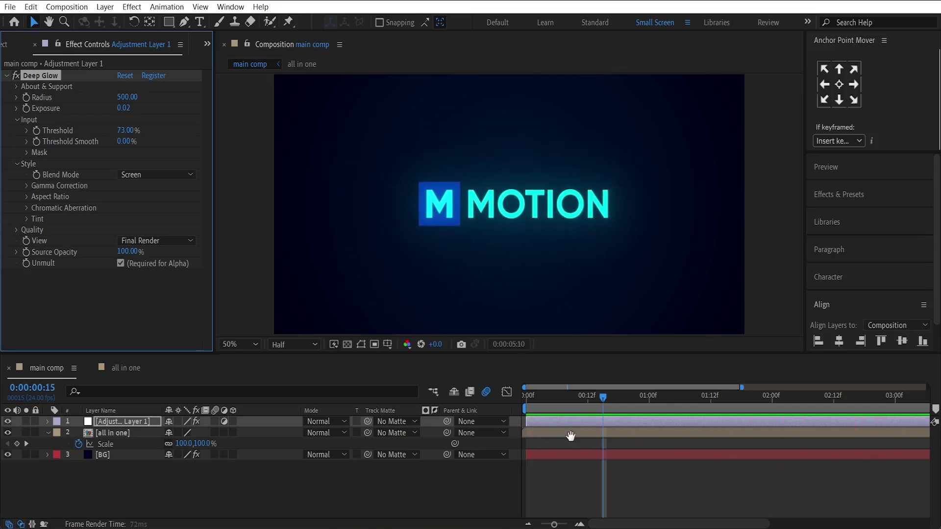
{"action": "key", "text": "space"}
{"action": "left_click", "coordinate": [598, 407]}
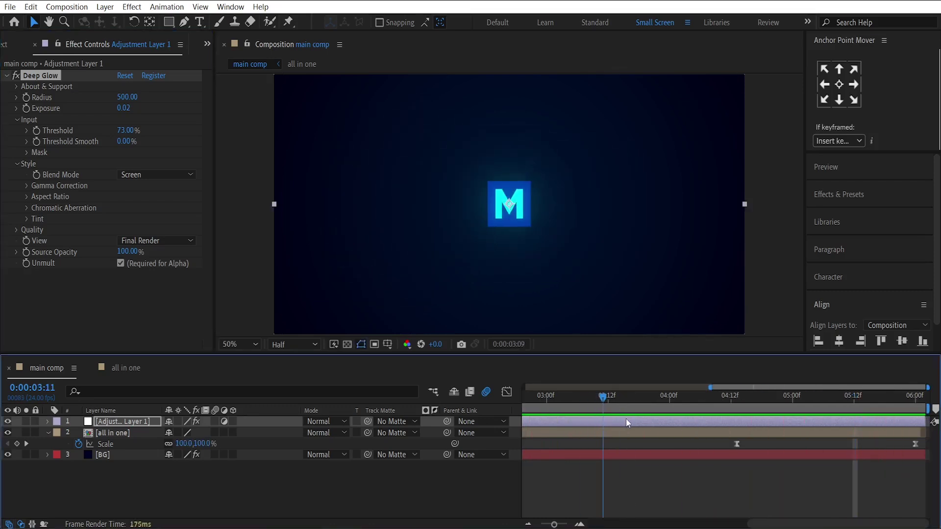